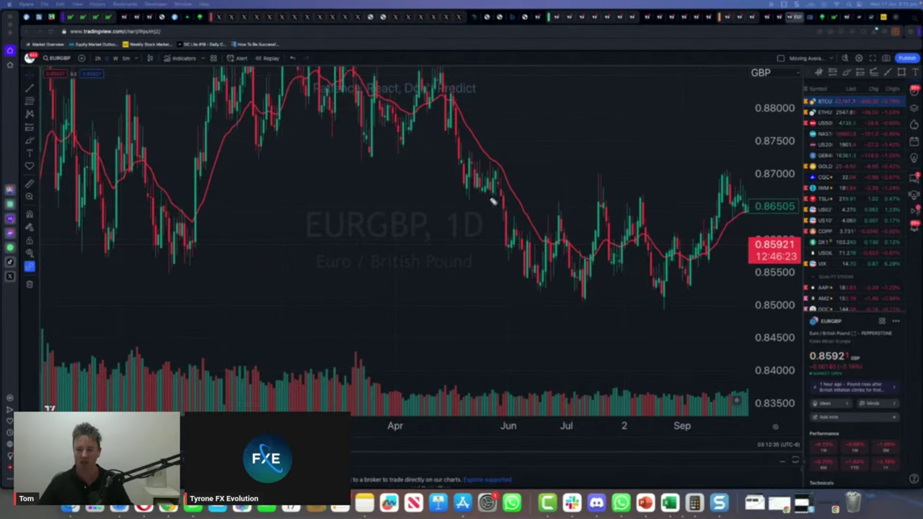
# Draw the decline before June on the EURGBP chart, bracket its sideways range with two horizontal lines, and point an arrow at the range
pyautogui.moveTo(493, 200); pyautogui.dragTo(681, 200)
pyautogui.moveTo(505, 284); pyautogui.dragTo(738, 284)
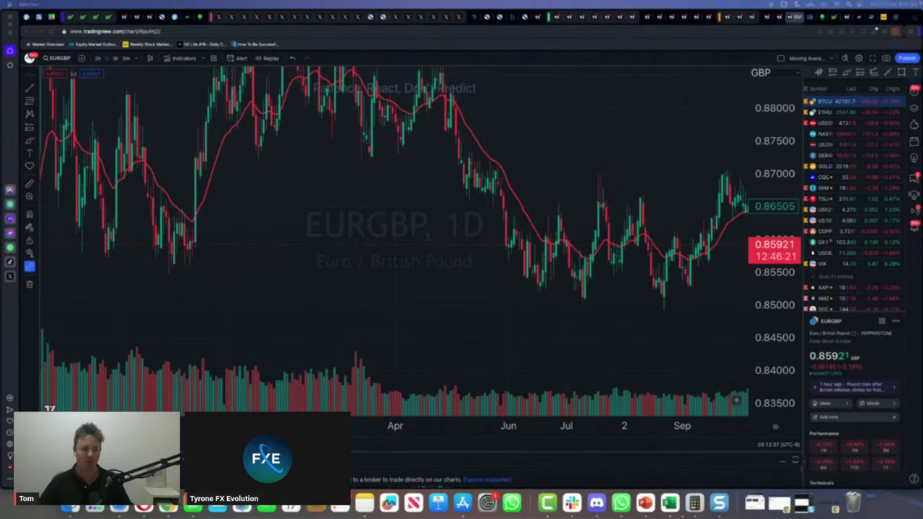
pyautogui.moveTo(437, 75)
pyautogui.mouseDown()
pyautogui.moveTo(462, 192)
pyautogui.moveTo(473, 164)
pyautogui.moveTo(488, 176)
pyautogui.moveTo(550, 161)
pyautogui.mouseUp()
pyautogui.moveTo(443, 197); pyautogui.dragTo(540, 197)
pyautogui.moveTo(570, 135); pyautogui.dragTo(531, 165)
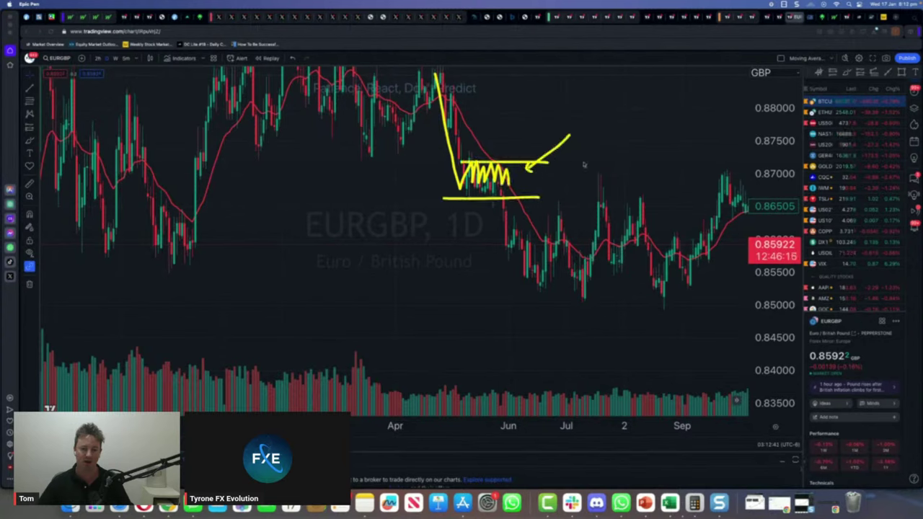
# Write an S beside the arrow, sketch the June zigzag ending in an upward arrow, and clear all the ink
pyautogui.moveTo(590, 132); pyautogui.dragTo(597, 147)
pyautogui.moveTo(500, 201)
pyautogui.mouseDown()
pyautogui.moveTo(503, 257)
pyautogui.moveTo(521, 224)
pyautogui.moveTo(539, 289)
pyautogui.moveTo(562, 210)
pyautogui.mouseUp()
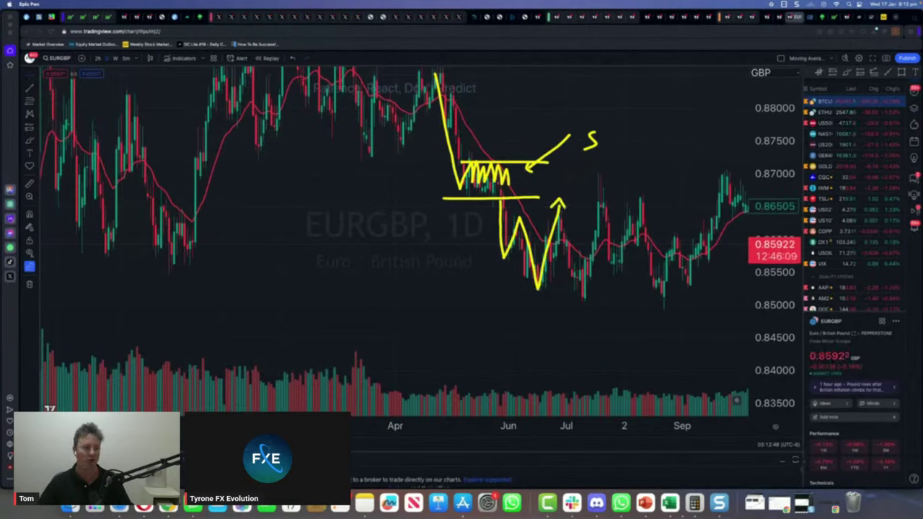
pyautogui.press('Delete')
# Mark the early-June rebound high with a horizontal line and an arrow at the late-June peak, and clear the drawings
pyautogui.moveTo(508, 215)
pyautogui.mouseDown()
pyautogui.moveTo(569, 215)
pyautogui.moveTo(563, 189)
pyautogui.mouseUp()
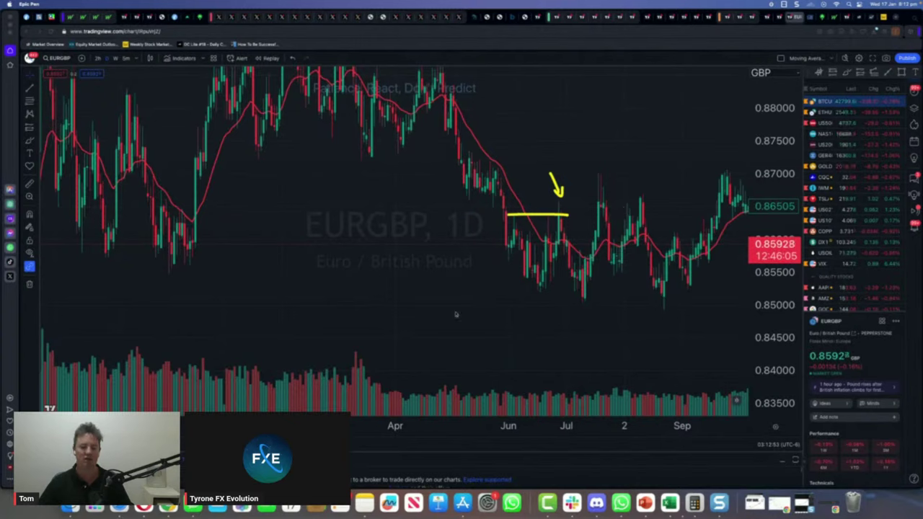
pyautogui.moveTo(509, 233)
pyautogui.mouseDown()
pyautogui.moveTo(544, 291)
pyautogui.moveTo(556, 254)
pyautogui.mouseUp()
pyautogui.click(30, 284)
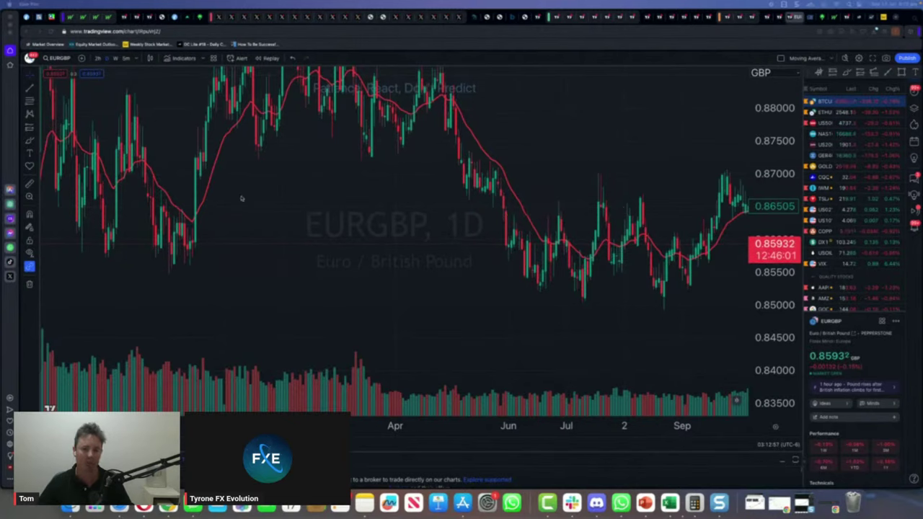
# Mark the rallies toward the falling moving average with arrows, clear them, and sketch and erase the June–July zigzag of rising highs
pyautogui.moveTo(491, 78)
pyautogui.mouseDown()
pyautogui.moveTo(469, 96)
pyautogui.moveTo(477, 99)
pyautogui.mouseUp()
pyautogui.moveTo(540, 125)
pyautogui.mouseDown()
pyautogui.moveTo(532, 147)
pyautogui.moveTo(507, 167)
pyautogui.mouseUp()
pyautogui.moveTo(566, 196)
pyautogui.mouseDown()
pyautogui.moveTo(544, 235)
pyautogui.moveTo(566, 218)
pyautogui.moveTo(575, 224)
pyautogui.mouseUp()
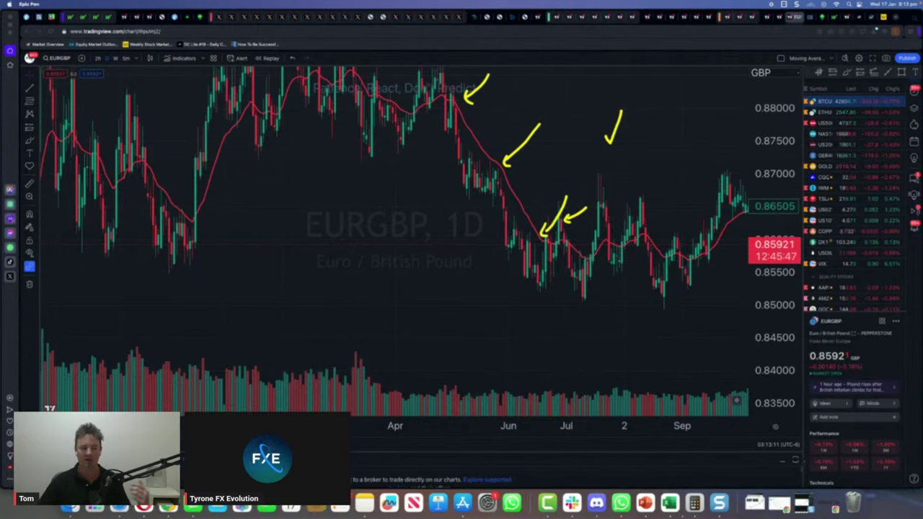
pyautogui.hotkey('ctrl', 'shift', 'c')
pyautogui.moveTo(553, 240)
pyautogui.mouseDown()
pyautogui.moveTo(558, 214)
pyautogui.moveTo(573, 270)
pyautogui.moveTo(593, 144)
pyautogui.mouseUp()
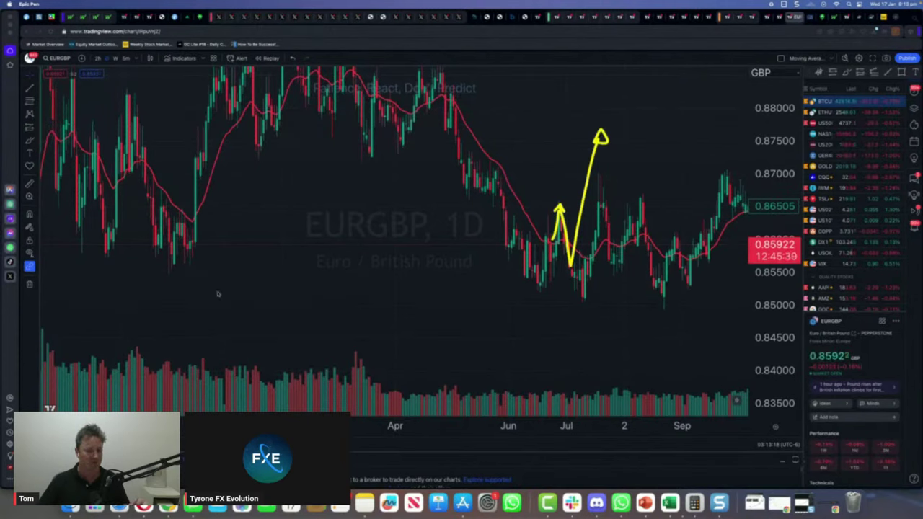
pyautogui.hotkey('ctrl', 'shift', 'x')
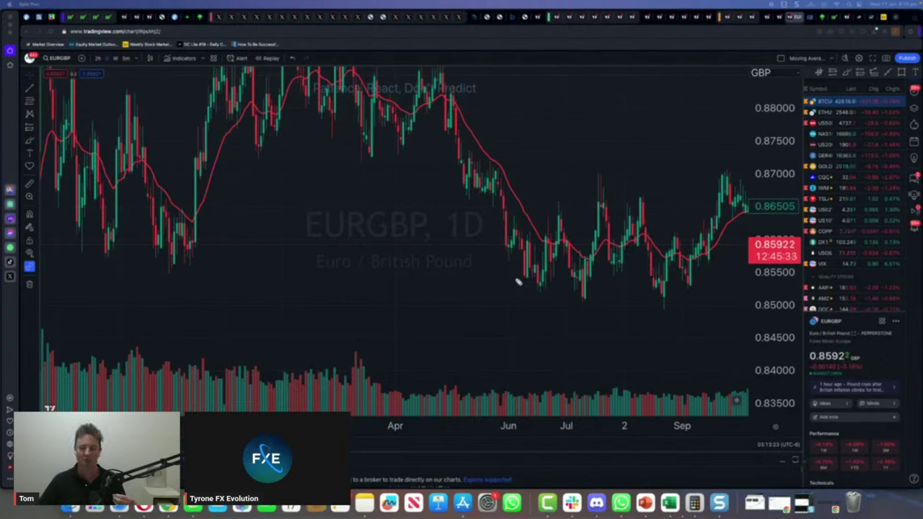
# Label the mid-June low SC with an arrow, write "TRIL" and "BILL" over the chart's middle, and clear the ink
pyautogui.moveTo(535, 295); pyautogui.dragTo(535, 303)
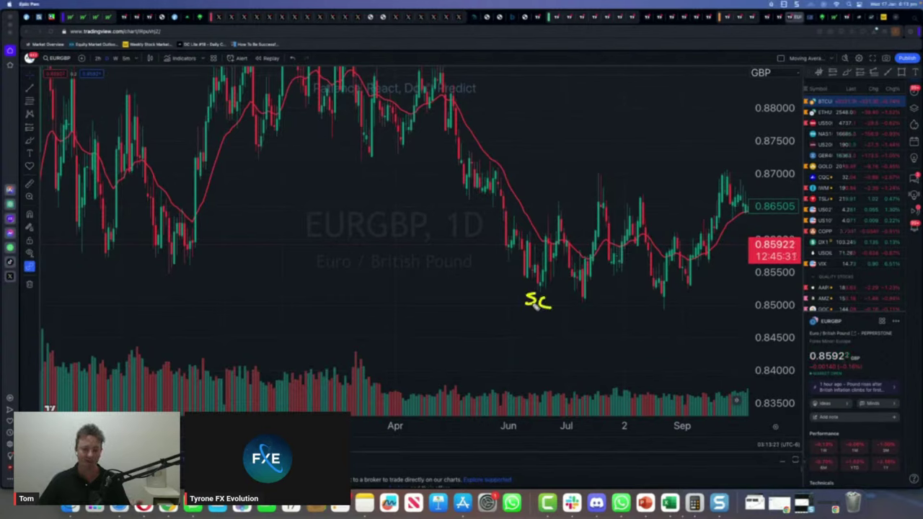
pyautogui.moveTo(535, 337)
pyautogui.mouseDown()
pyautogui.moveTo(537, 317)
pyautogui.moveTo(546, 329)
pyautogui.mouseUp()
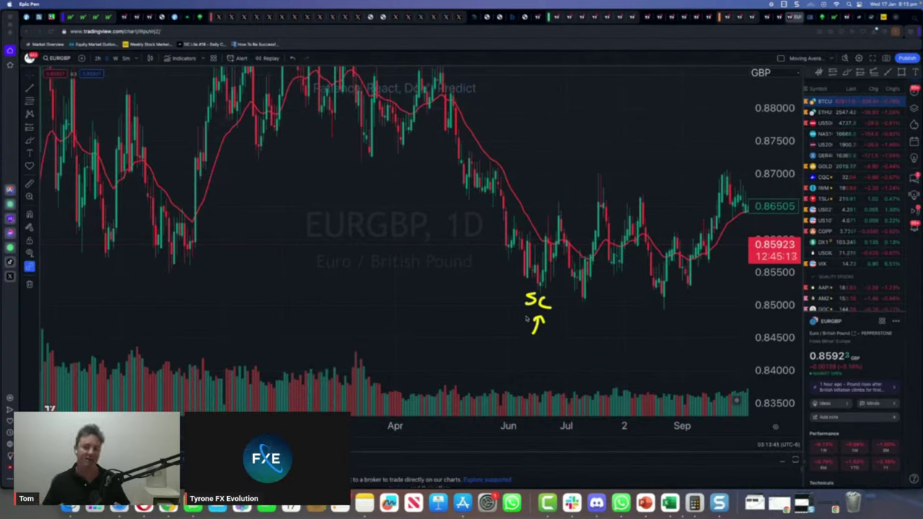
pyautogui.moveTo(380, 228); pyautogui.dragTo(379, 247)
pyautogui.moveTo(362, 232)
pyautogui.mouseDown()
pyautogui.moveTo(385, 226)
pyautogui.moveTo(390, 238)
pyautogui.moveTo(408, 237)
pyautogui.mouseUp()
pyautogui.moveTo(424, 222)
pyautogui.mouseDown()
pyautogui.moveTo(396, 271)
pyautogui.moveTo(437, 258)
pyautogui.mouseUp()
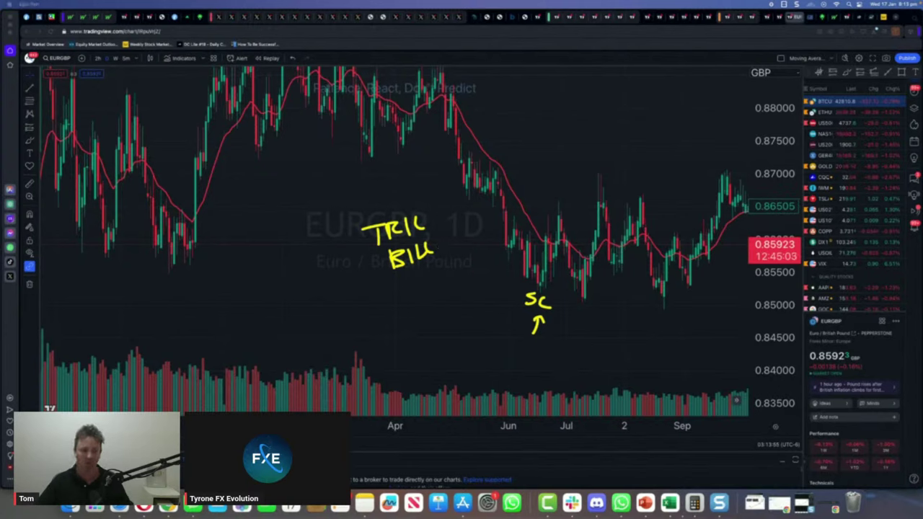
pyautogui.press('Escape')
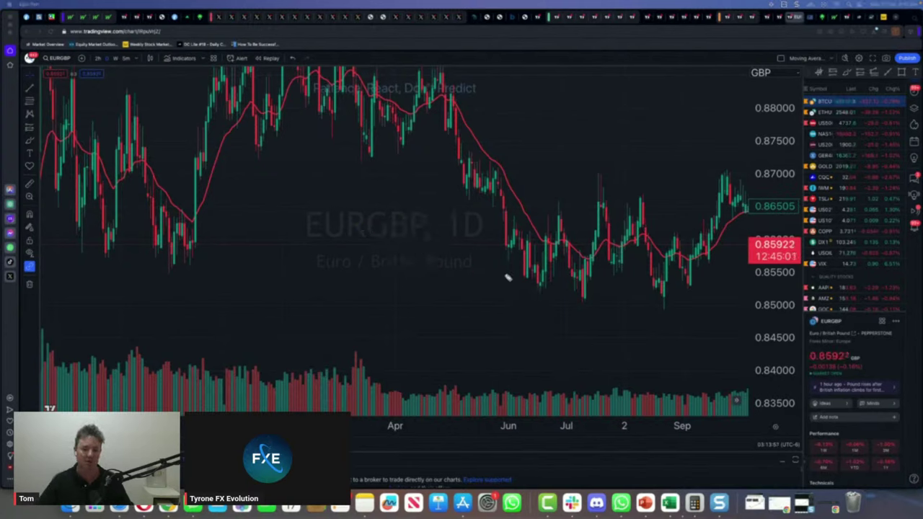
# Sketch the June zigzag with AR, SC and HH labels, and mark the AR high with an arrow and short horizontal line
pyautogui.moveTo(496, 277)
pyautogui.mouseDown()
pyautogui.moveTo(521, 221)
pyautogui.moveTo(541, 291)
pyautogui.moveTo(529, 311)
pyautogui.moveTo(549, 313)
pyautogui.moveTo(547, 214)
pyautogui.moveTo(558, 211)
pyautogui.mouseUp()
pyautogui.moveTo(551, 175); pyautogui.dragTo(533, 202)
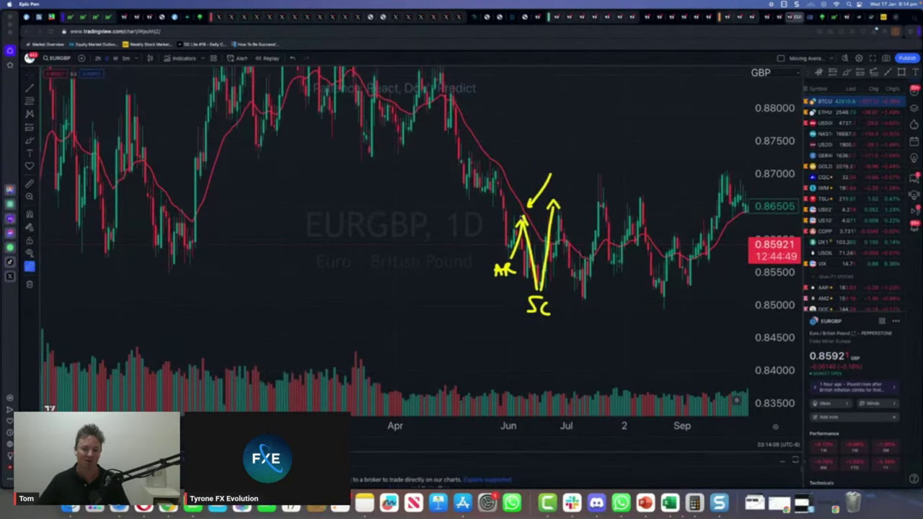
pyautogui.moveTo(569, 188); pyautogui.dragTo(569, 197)
pyautogui.moveTo(564, 192); pyautogui.dragTo(574, 197)
pyautogui.moveTo(578, 187); pyautogui.dragTo(578, 197)
pyautogui.moveTo(574, 193); pyautogui.dragTo(579, 192)
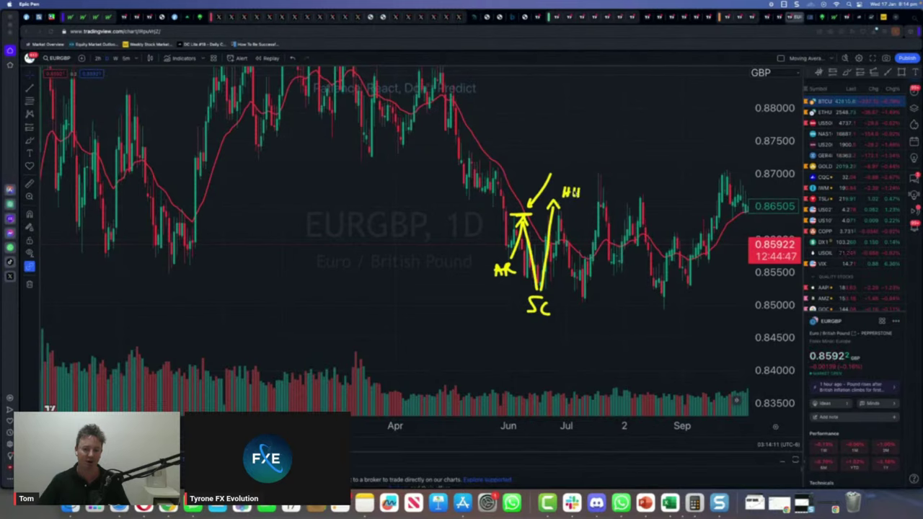
# Extend the zigzag down from HH and back up, and circle the early-July low with the label TRAP
pyautogui.moveTo(565, 235)
pyautogui.mouseDown()
pyautogui.moveTo(572, 266)
pyautogui.moveTo(590, 215)
pyautogui.mouseUp()
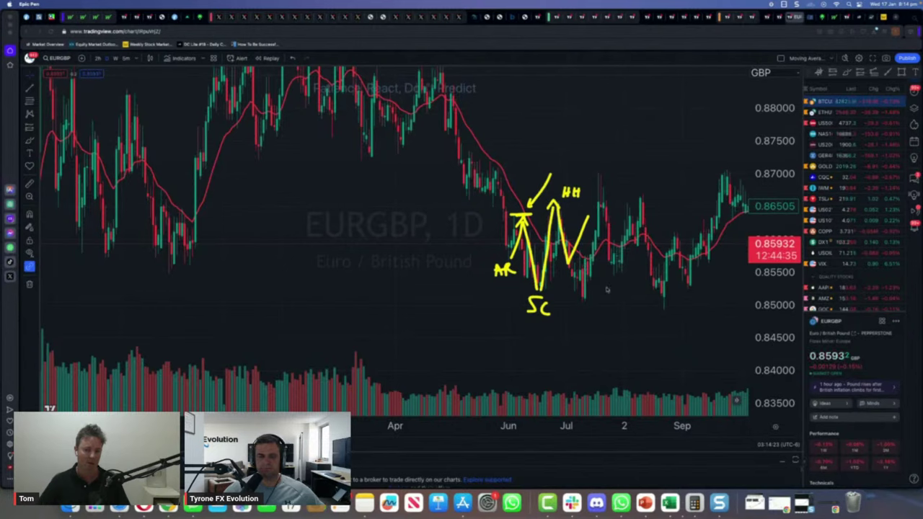
pyautogui.moveTo(595, 293)
pyautogui.mouseDown()
pyautogui.moveTo(576, 296)
pyautogui.moveTo(595, 310)
pyautogui.moveTo(587, 298)
pyautogui.moveTo(587, 320)
pyautogui.moveTo(603, 330)
pyautogui.moveTo(617, 317)
pyautogui.moveTo(622, 329)
pyautogui.moveTo(613, 323)
pyautogui.mouseUp()
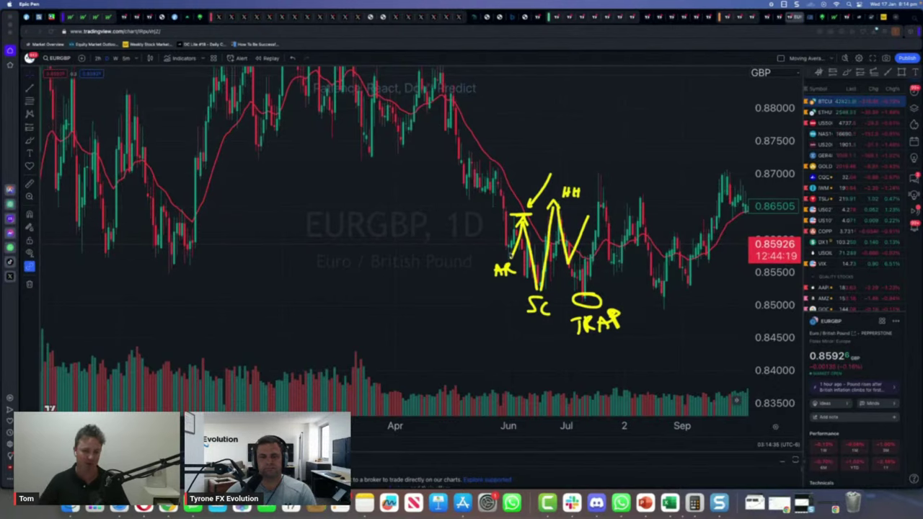
# Draw three curved arrows across the range before the decline, and link the June drop to the circled earlier support lows with an arrow and line
pyautogui.moveTo(313, 93)
pyautogui.mouseDown()
pyautogui.moveTo(476, 101)
pyautogui.moveTo(472, 108)
pyautogui.mouseUp()
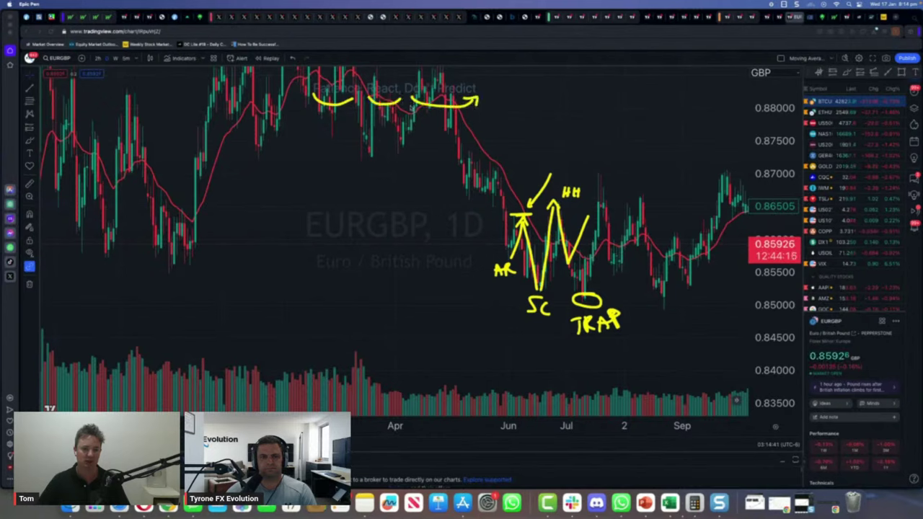
pyautogui.moveTo(397, 95)
pyautogui.mouseDown()
pyautogui.moveTo(402, 107)
pyautogui.moveTo(358, 107)
pyautogui.mouseUp()
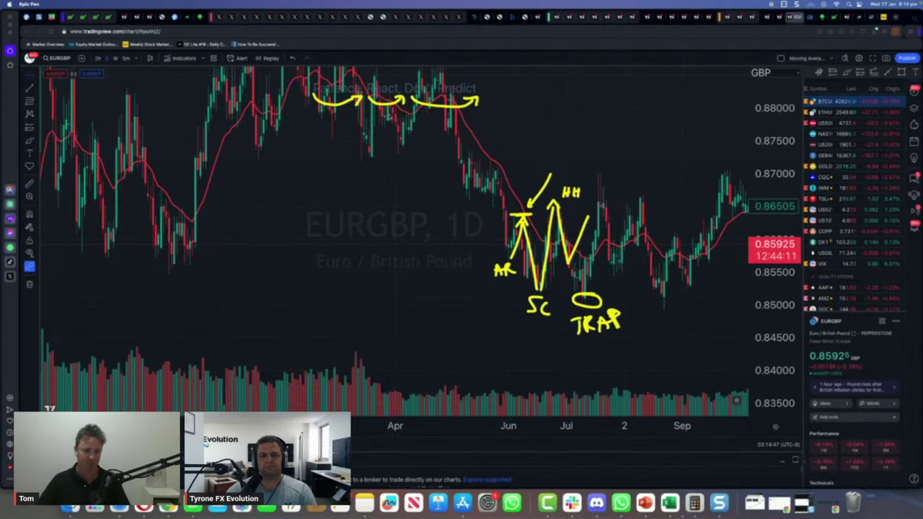
pyautogui.moveTo(503, 248)
pyautogui.mouseDown()
pyautogui.moveTo(329, 232)
pyautogui.moveTo(189, 252)
pyautogui.moveTo(200, 242)
pyautogui.moveTo(249, 256)
pyautogui.moveTo(184, 233)
pyautogui.mouseUp()
pyautogui.moveTo(169, 277)
pyautogui.mouseDown()
pyautogui.moveTo(90, 267)
pyautogui.moveTo(71, 277)
pyautogui.moveTo(187, 254)
pyautogui.moveTo(85, 289)
pyautogui.moveTo(90, 269)
pyautogui.mouseUp()
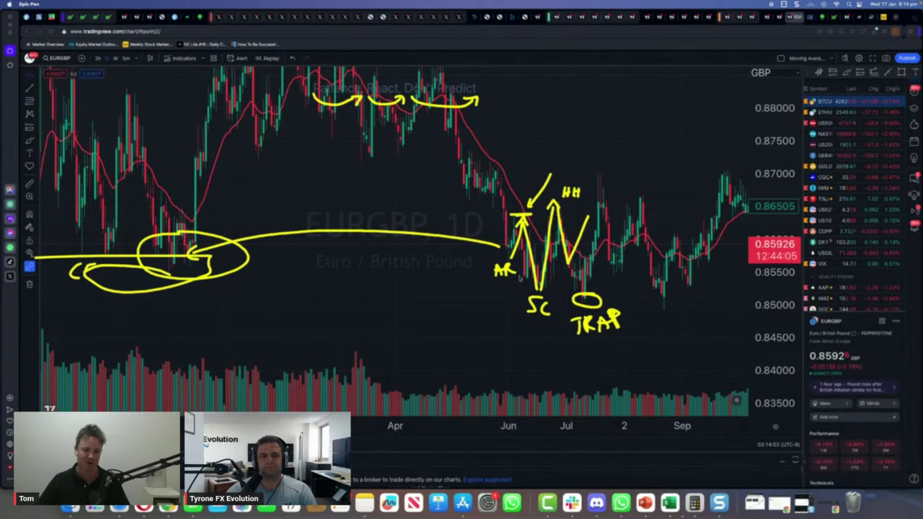
# Circle the pullback after HH, draw a horizontal line at the SC low, add arrows at the pullback and trap, and clear the ink
pyautogui.moveTo(577, 254)
pyautogui.mouseDown()
pyautogui.moveTo(561, 264)
pyautogui.moveTo(590, 248)
pyautogui.mouseUp()
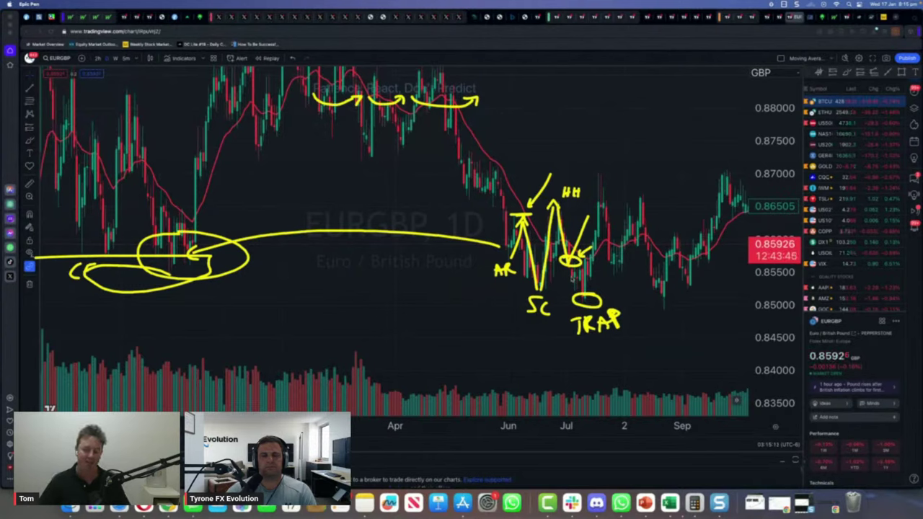
pyautogui.moveTo(519, 289); pyautogui.dragTo(605, 289)
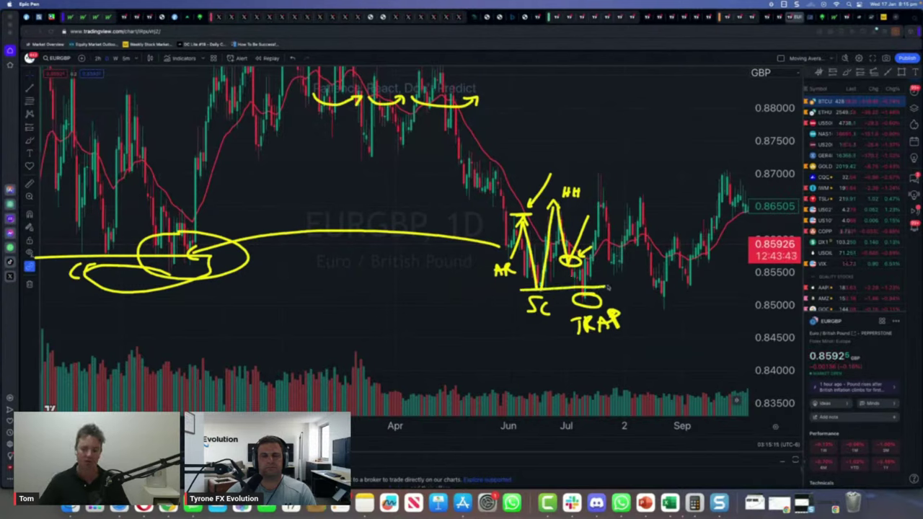
pyautogui.moveTo(674, 278)
pyautogui.mouseDown()
pyautogui.moveTo(626, 295)
pyautogui.moveTo(636, 300)
pyautogui.mouseUp()
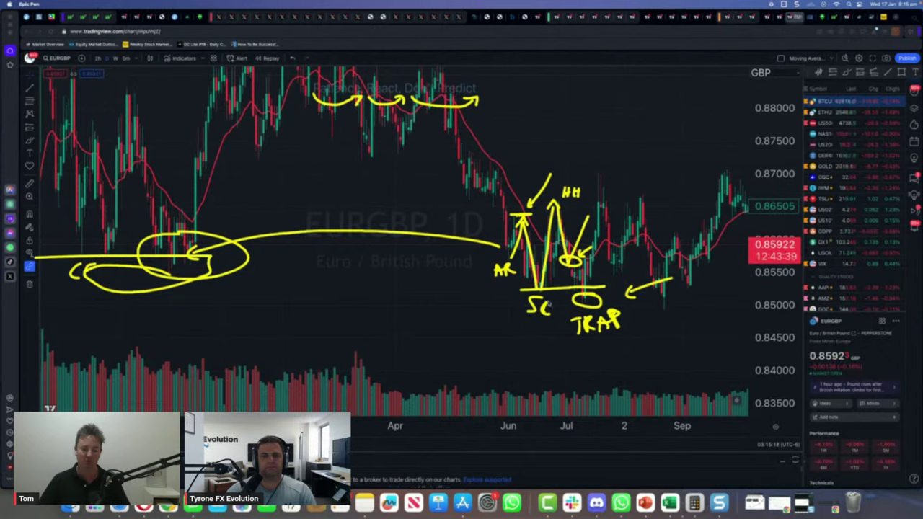
pyautogui.moveTo(550, 306); pyautogui.dragTo(550, 308)
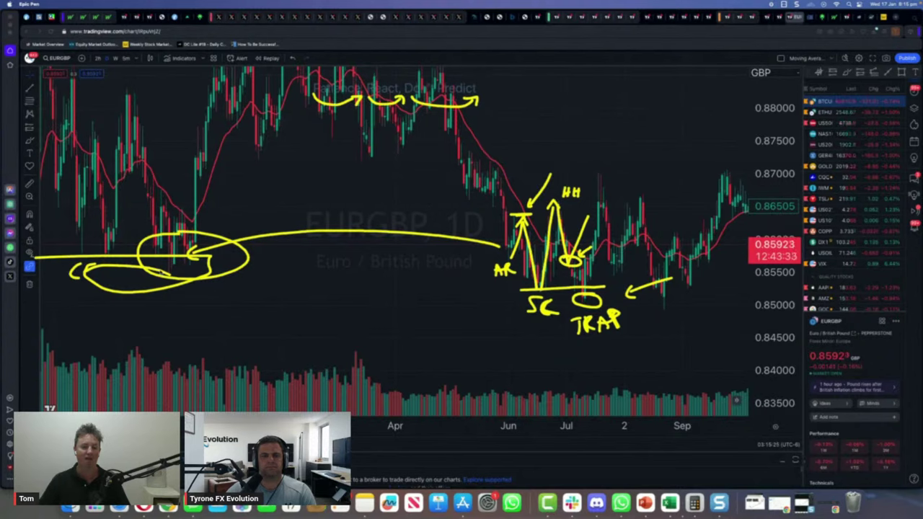
pyautogui.hotkey('ctrl', 'shift', 'c')
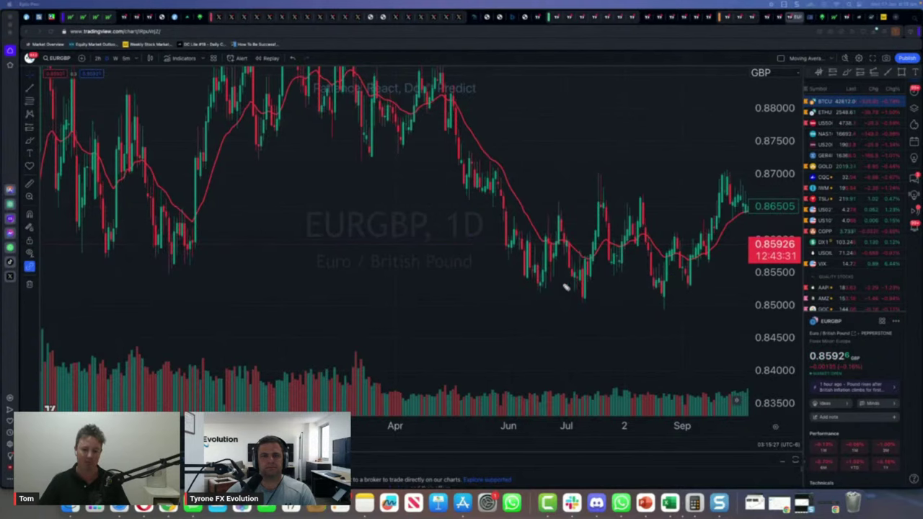
# Redraw the June–July zigzag with a line across its lows, label the first low SC and SLH, and circle the pullback above the line with an arrow
pyautogui.moveTo(507, 244)
pyautogui.mouseDown()
pyautogui.moveTo(513, 235)
pyautogui.moveTo(543, 288)
pyautogui.moveTo(560, 216)
pyautogui.moveTo(586, 299)
pyautogui.moveTo(593, 292)
pyautogui.mouseUp()
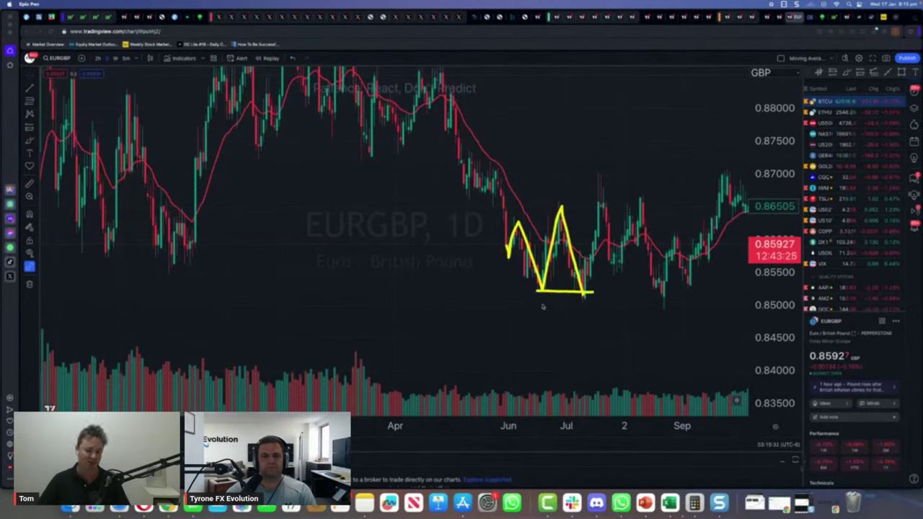
pyautogui.moveTo(522, 297)
pyautogui.mouseDown()
pyautogui.moveTo(512, 307)
pyautogui.moveTo(526, 306)
pyautogui.moveTo(507, 325)
pyautogui.moveTo(539, 325)
pyautogui.mouseUp()
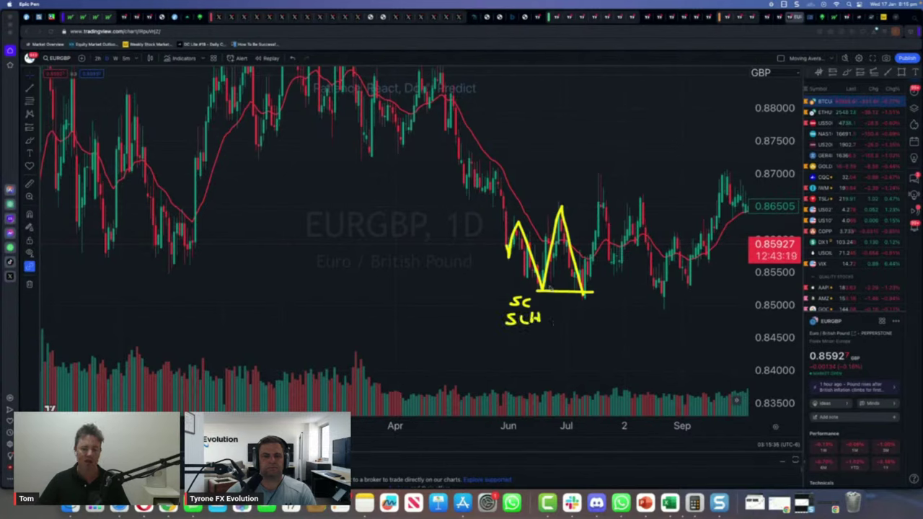
pyautogui.moveTo(575, 263); pyautogui.dragTo(597, 272)
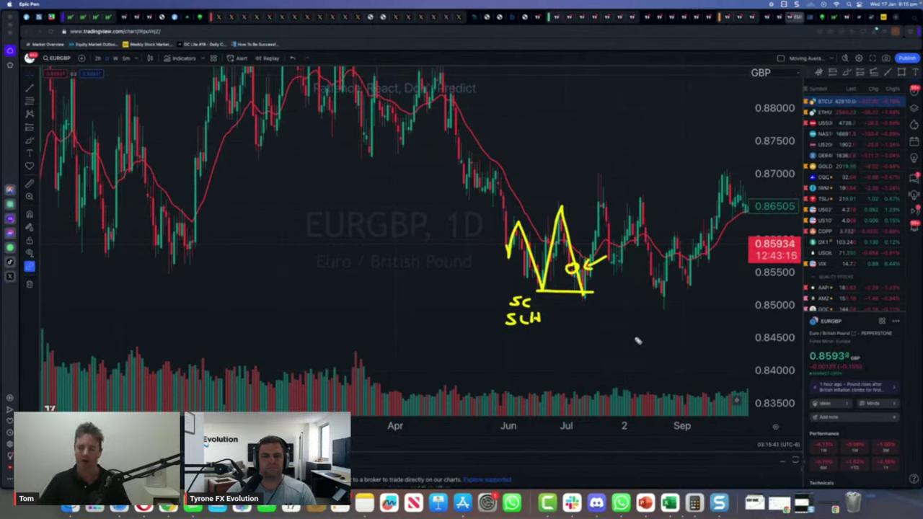
# Write S and BUY beside the early-July low, point an arrow up at that low, and clear the drawings
pyautogui.moveTo(620, 309); pyautogui.dragTo(612, 322)
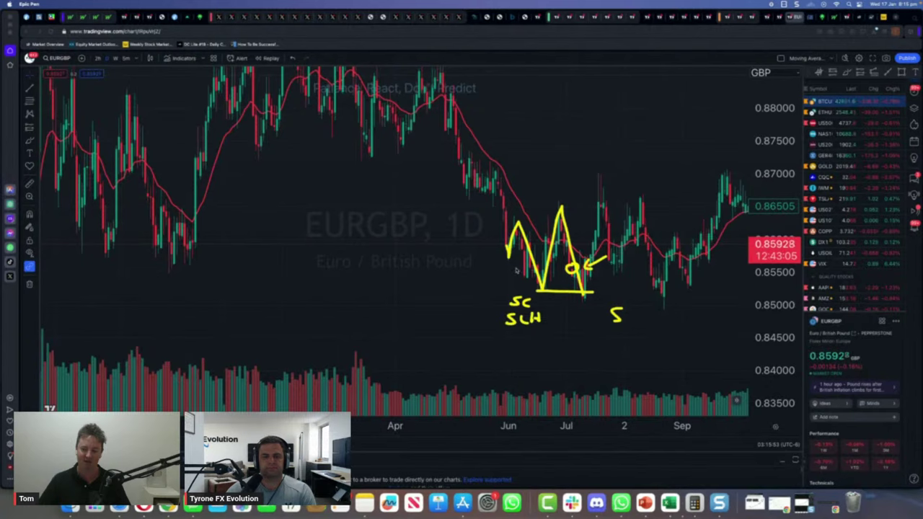
pyautogui.moveTo(612, 336)
pyautogui.mouseDown()
pyautogui.moveTo(621, 337)
pyautogui.moveTo(613, 354)
pyautogui.moveTo(654, 344)
pyautogui.moveTo(657, 360)
pyautogui.mouseUp()
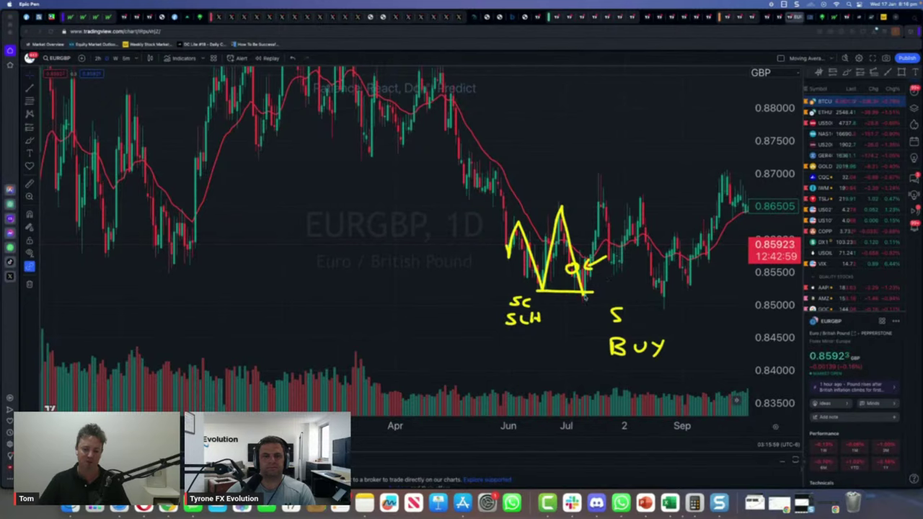
pyautogui.moveTo(562, 329); pyautogui.dragTo(584, 319)
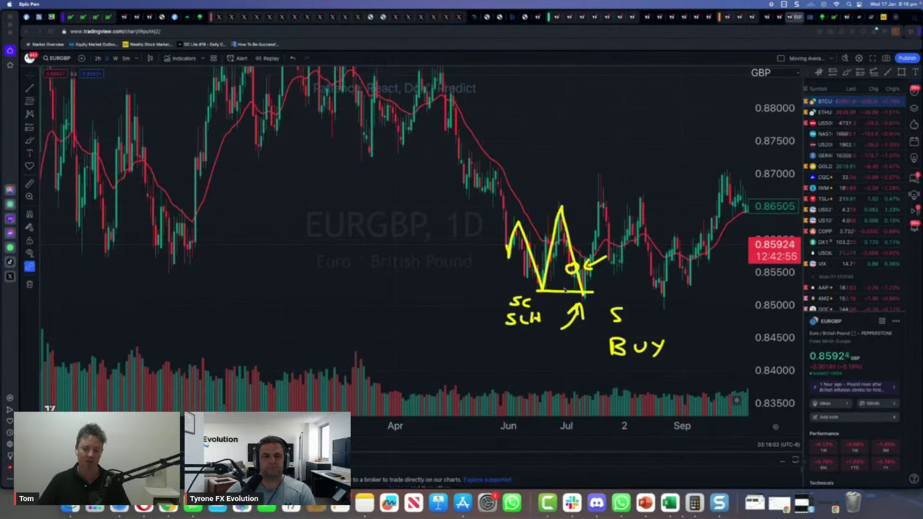
pyautogui.hotkey('ctrl', 'shift', 'c')
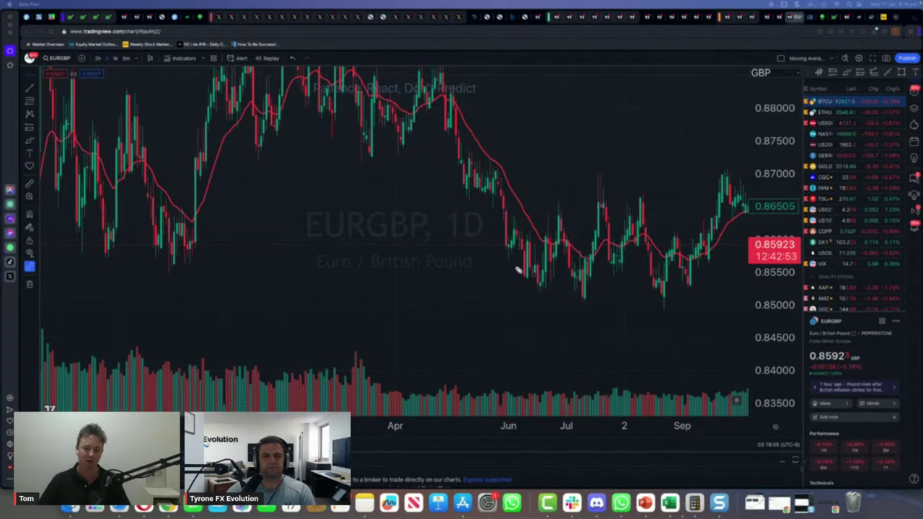
# Trace a curve under the three successive lows, number them 1, 2 and 3, emphasise them with circles and a loop, and clear the ink
pyautogui.moveTo(509, 253)
pyautogui.mouseDown()
pyautogui.moveTo(547, 297)
pyautogui.moveTo(639, 313)
pyautogui.moveTo(654, 306)
pyautogui.mouseUp()
pyautogui.moveTo(540, 299)
pyautogui.mouseDown()
pyautogui.moveTo(539, 311)
pyautogui.moveTo(586, 324)
pyautogui.moveTo(649, 326)
pyautogui.mouseUp()
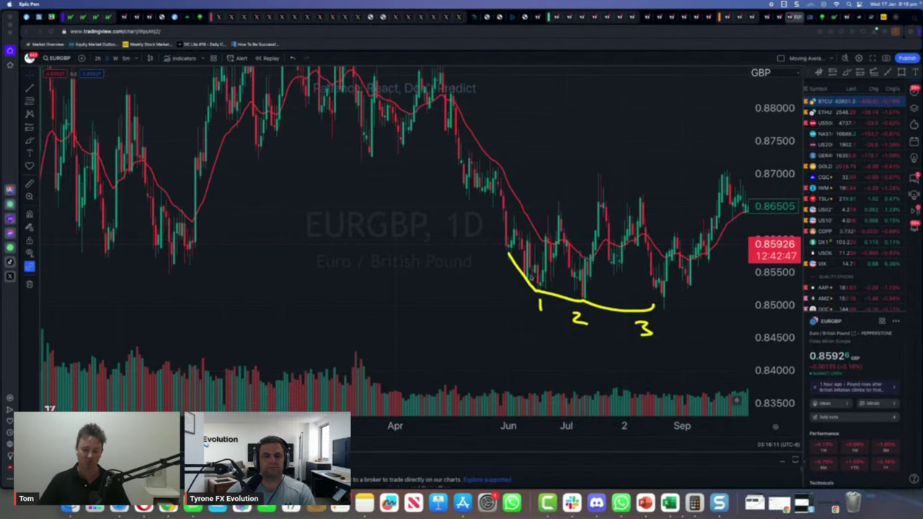
pyautogui.moveTo(547, 292)
pyautogui.mouseDown()
pyautogui.moveTo(586, 306)
pyautogui.moveTo(582, 297)
pyautogui.moveTo(661, 310)
pyautogui.mouseUp()
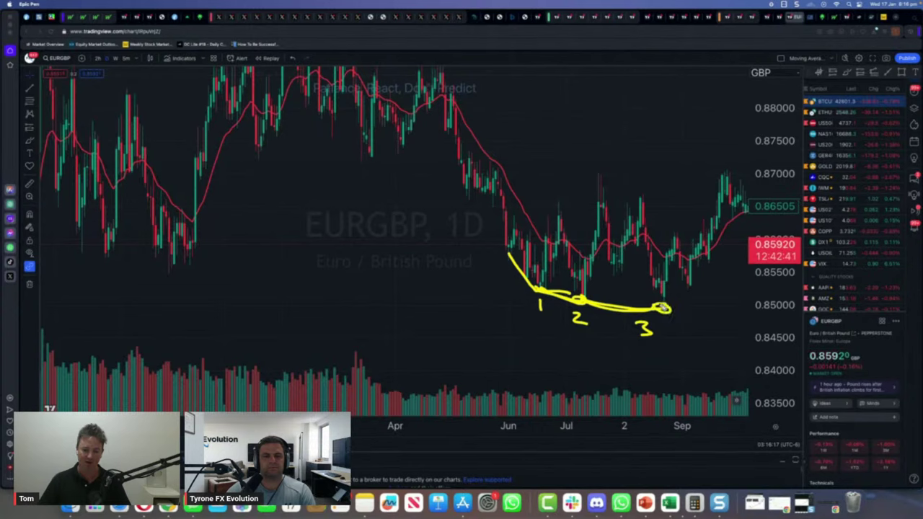
pyautogui.moveTo(531, 312)
pyautogui.mouseDown()
pyautogui.moveTo(694, 338)
pyautogui.moveTo(486, 295)
pyautogui.mouseUp()
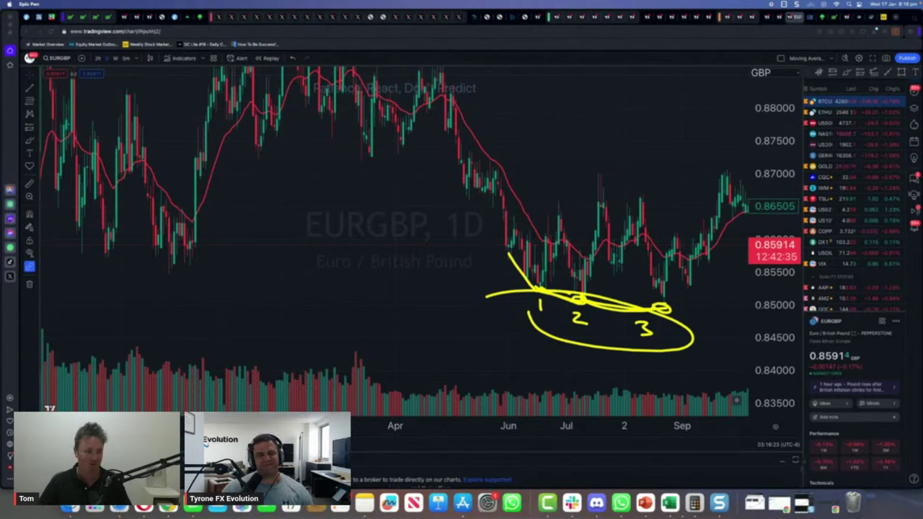
pyautogui.hotkey('ctrl', 'shift', 'c')
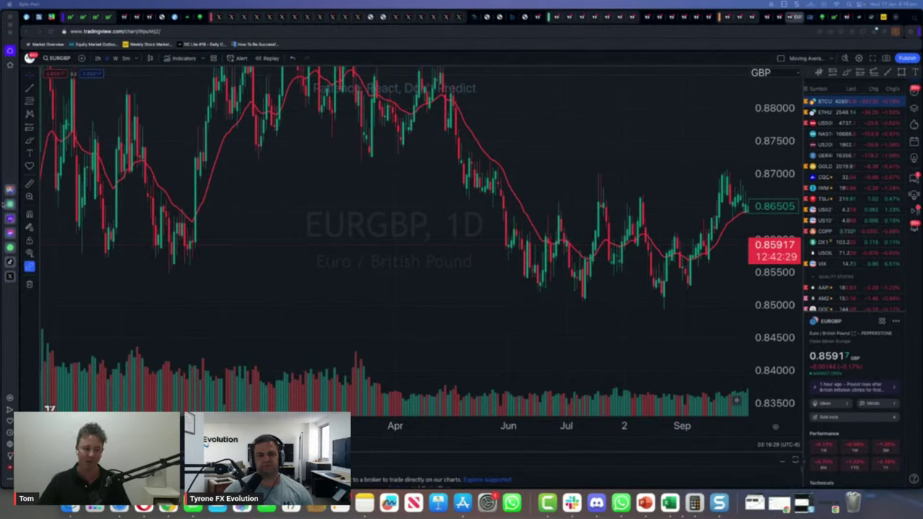
# Draw a downward-sloping arrow under the three successive June–August lows, and clear it
pyautogui.moveTo(535, 284); pyautogui.dragTo(682, 319)
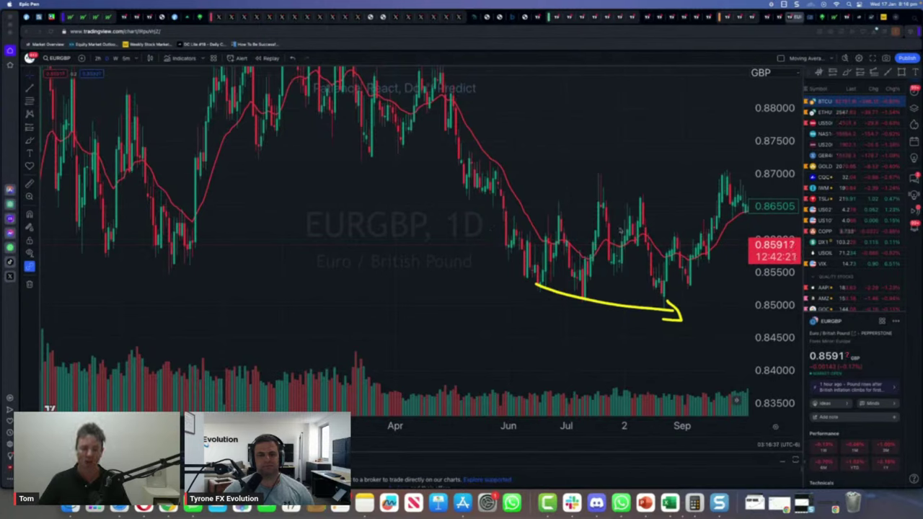
pyautogui.hotkey('ctrl', 'shift', 'c')
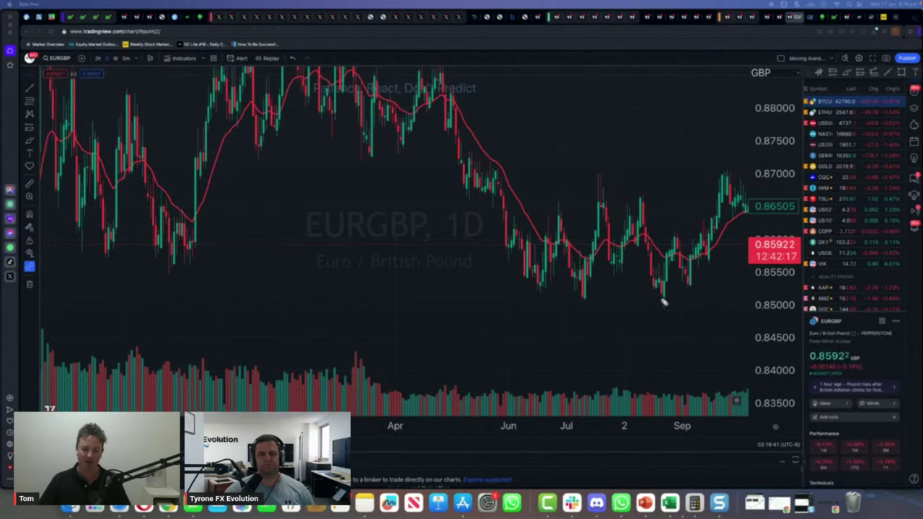
# Mark the late-August rally with an up arrow, EX and side arrows, add a line labelled SLH from the July low, and clear the ink
pyautogui.moveTo(670, 306)
pyautogui.mouseDown()
pyautogui.moveTo(671, 261)
pyautogui.moveTo(666, 268)
pyautogui.moveTo(680, 266)
pyautogui.mouseUp()
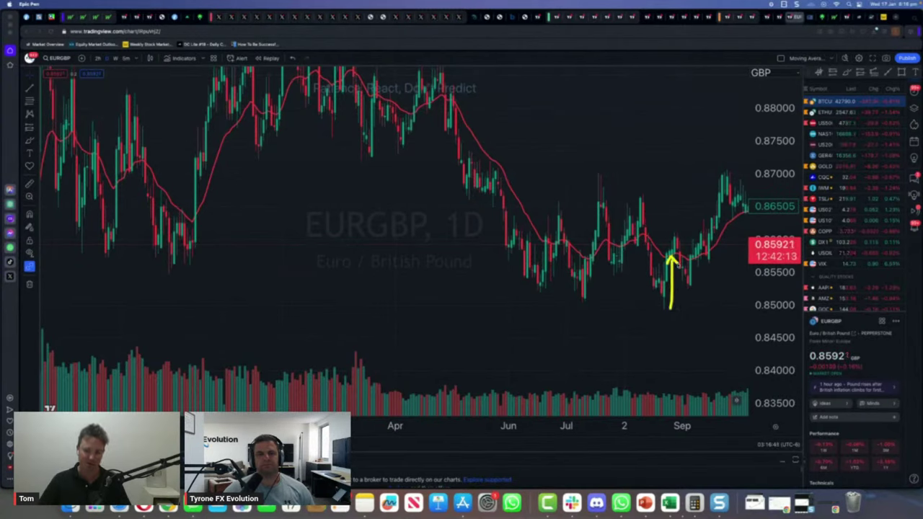
pyautogui.moveTo(720, 298)
pyautogui.mouseDown()
pyautogui.moveTo(689, 302)
pyautogui.moveTo(732, 316)
pyautogui.mouseUp()
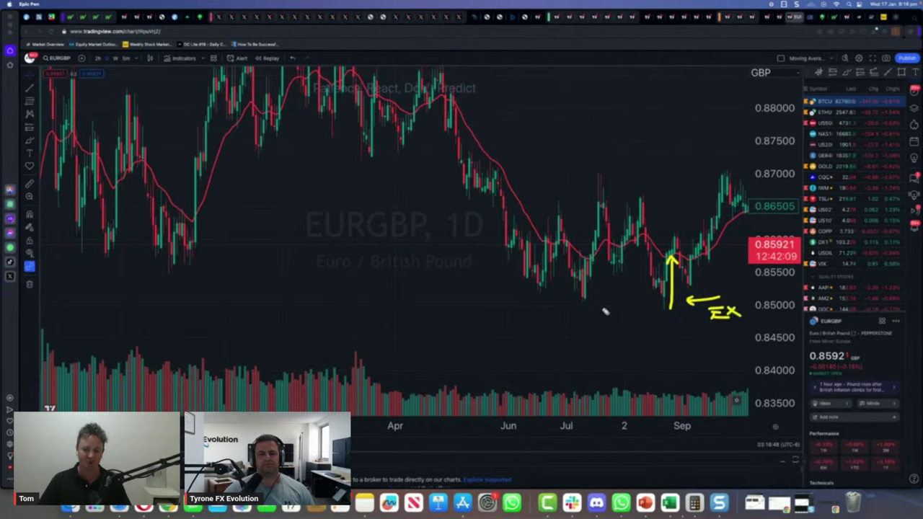
pyautogui.moveTo(610, 333); pyautogui.dragTo(652, 311)
pyautogui.moveTo(652, 310); pyautogui.dragTo(650, 322)
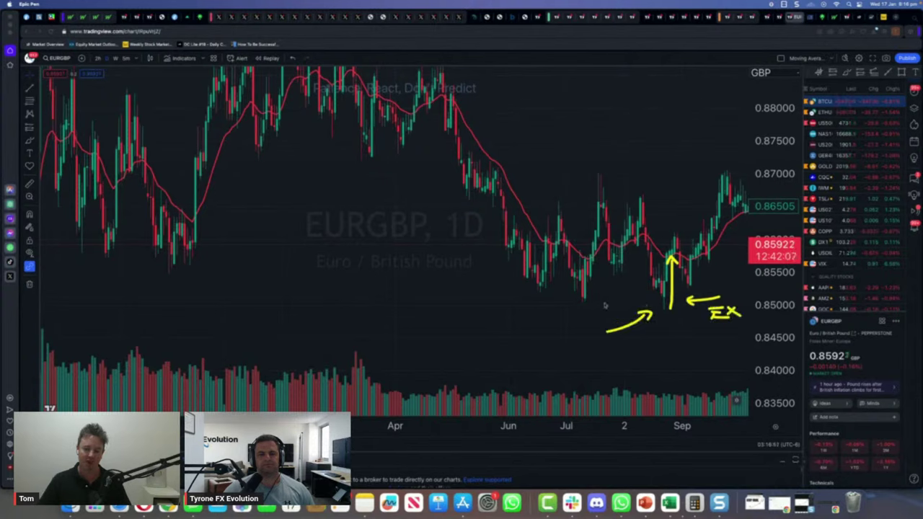
pyautogui.moveTo(580, 302)
pyautogui.mouseDown()
pyautogui.moveTo(655, 303)
pyautogui.moveTo(608, 313)
pyautogui.moveTo(651, 318)
pyautogui.mouseUp()
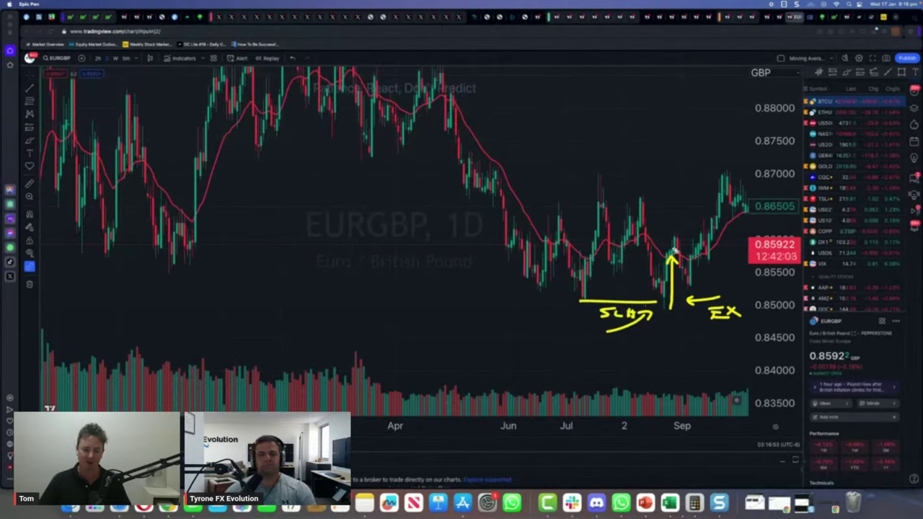
pyautogui.press('super+shift+c')
# Circle the June–September bottoming range with an arrow to it, mark the March–May highs with curves and a circle, and clear the drawings
pyautogui.moveTo(643, 191)
pyautogui.mouseDown()
pyautogui.moveTo(578, 196)
pyautogui.moveTo(696, 267)
pyautogui.moveTo(639, 196)
pyautogui.mouseUp()
pyautogui.moveTo(439, 343)
pyautogui.mouseDown()
pyautogui.moveTo(540, 311)
pyautogui.moveTo(537, 322)
pyautogui.mouseUp()
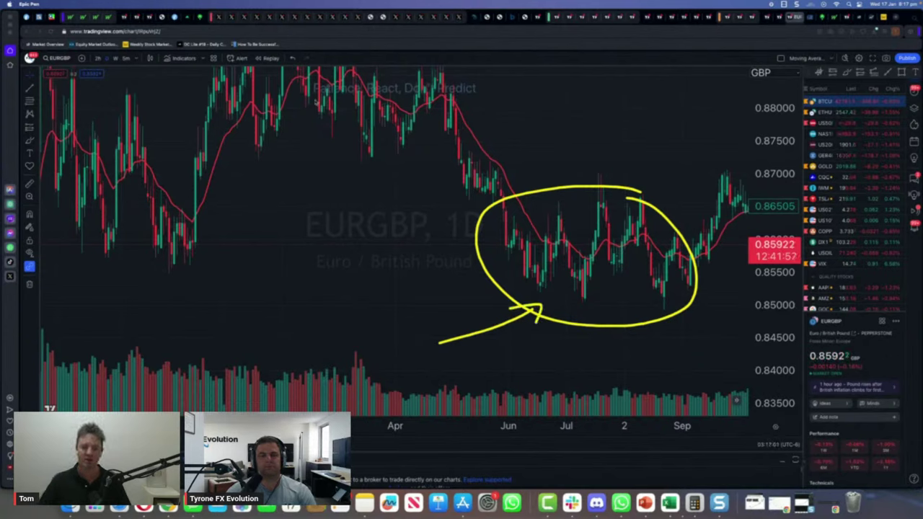
pyautogui.moveTo(310, 76)
pyautogui.mouseDown()
pyautogui.moveTo(357, 100)
pyautogui.moveTo(354, 72)
pyautogui.moveTo(397, 90)
pyautogui.moveTo(370, 77)
pyautogui.mouseUp()
pyautogui.moveTo(410, 102); pyautogui.dragTo(466, 105)
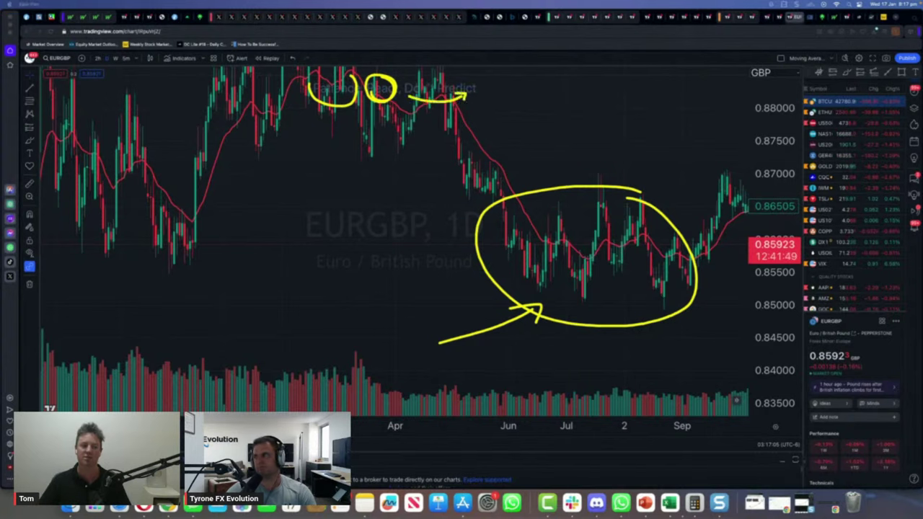
pyautogui.press('Escape')
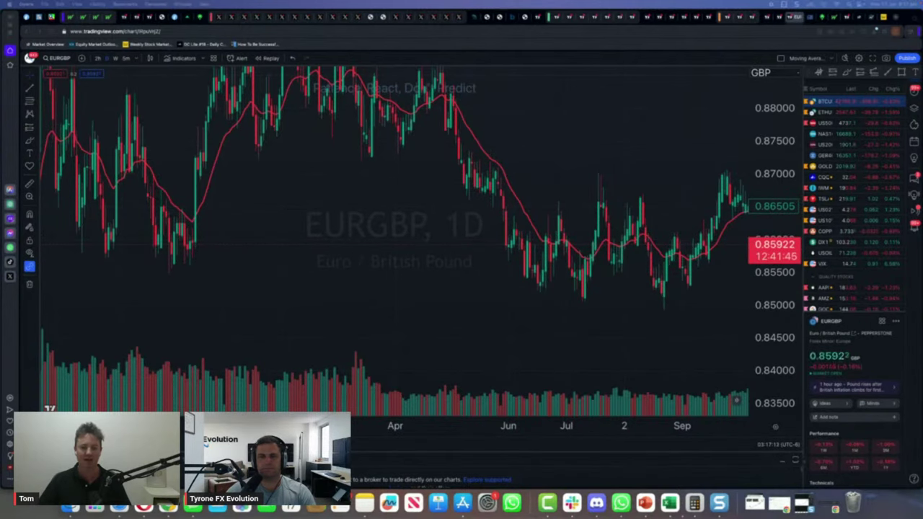
# Write small numbers 1, 2 and 3 at the August low, circle that low, and clear the ink
pyautogui.moveTo(652, 286)
pyautogui.mouseDown()
pyautogui.moveTo(661, 281)
pyautogui.moveTo(666, 302)
pyautogui.mouseUp()
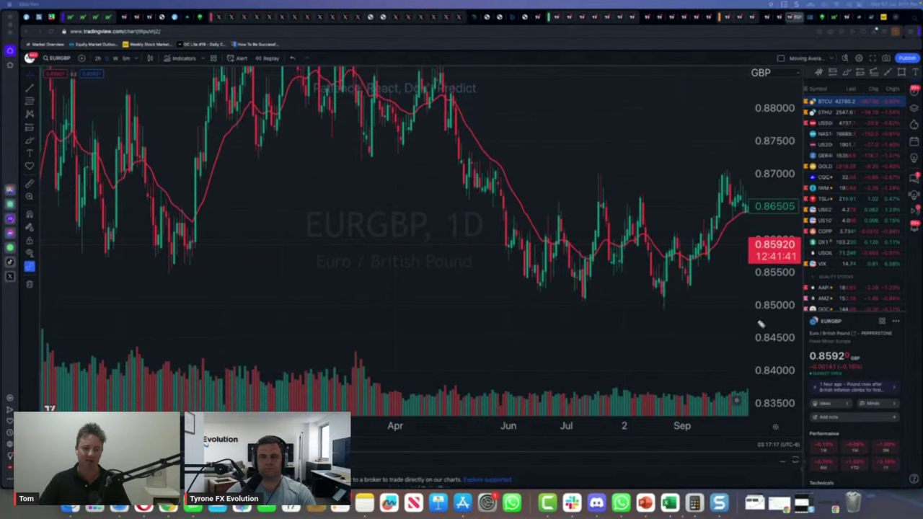
pyautogui.moveTo(660, 258)
pyautogui.mouseDown()
pyautogui.moveTo(665, 302)
pyautogui.moveTo(661, 260)
pyautogui.mouseUp()
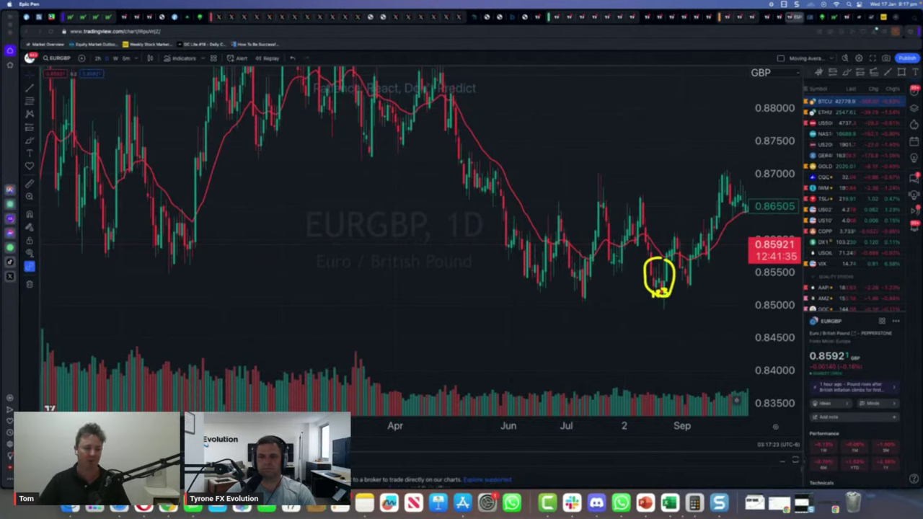
pyautogui.press('Escape')
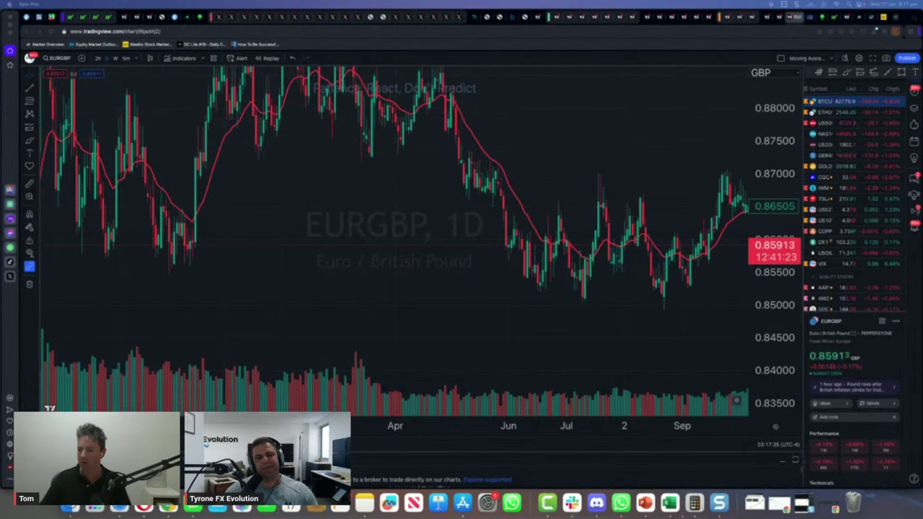
pyautogui.click(859, 5)
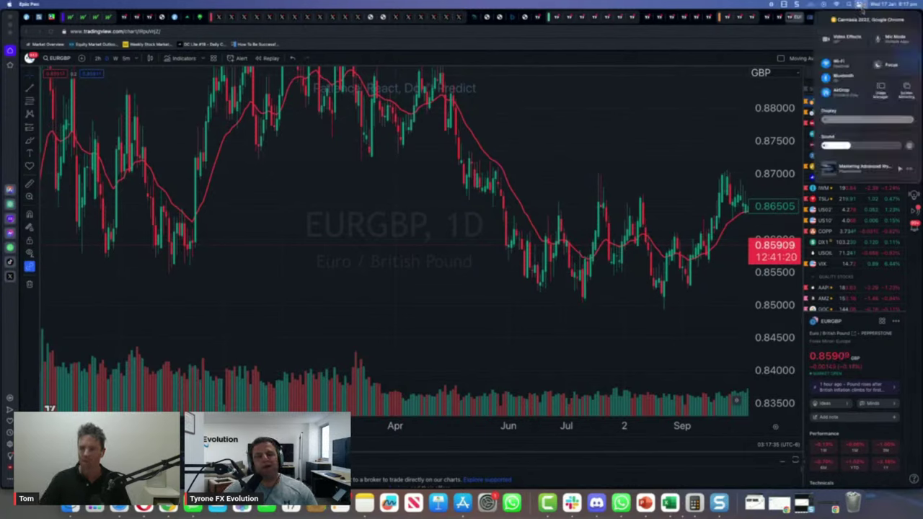
pyautogui.click(858, 136)
pyautogui.click(858, 5)
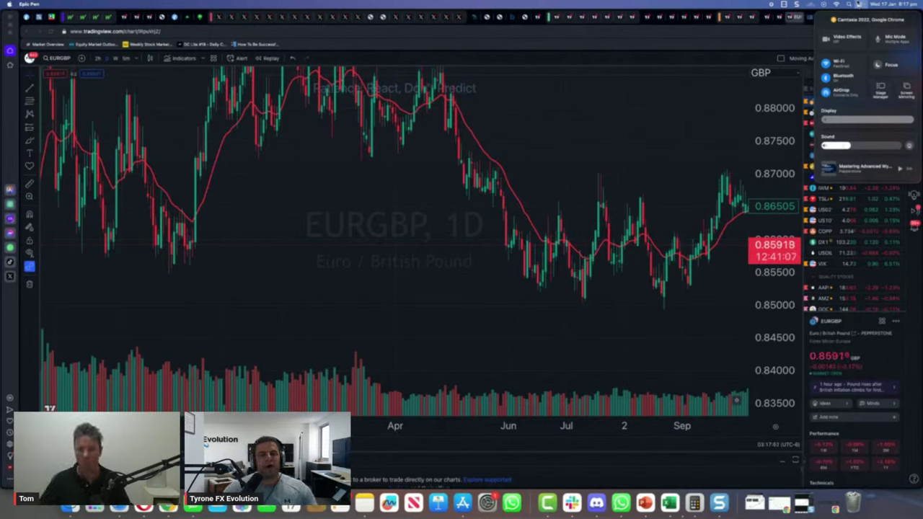
pyautogui.click(660, 93)
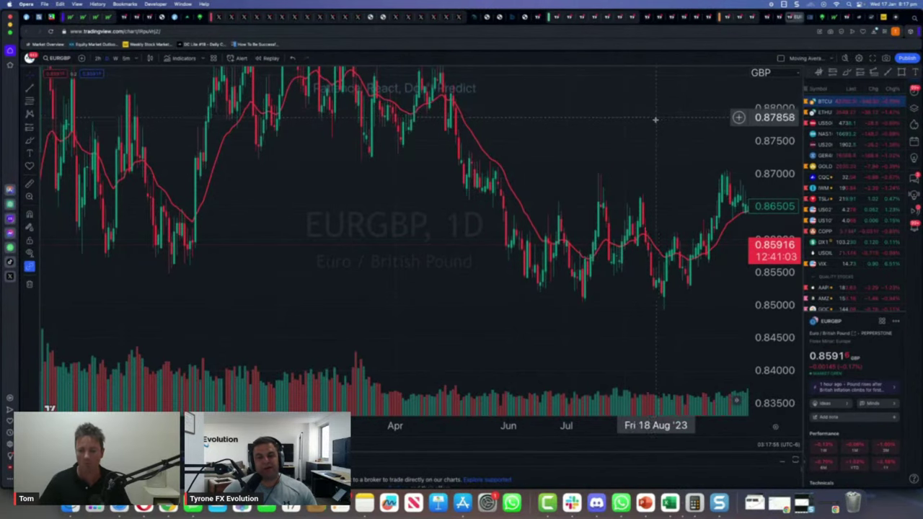
# Bring the July–September lows into close view and number the three small candles before the 23 August low 1, 2 and 3
pyautogui.scroll(3, 653, 292)
pyautogui.scroll(3, 653, 292)
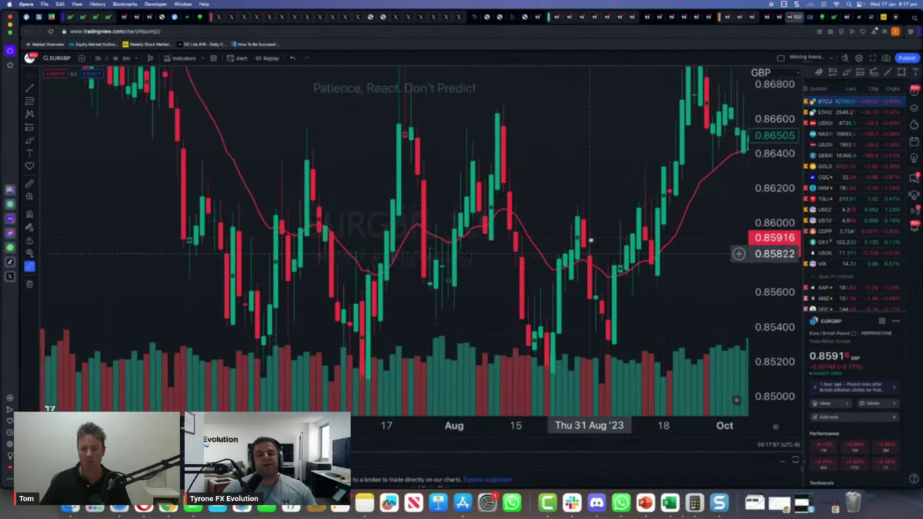
pyautogui.moveTo(591, 241); pyautogui.dragTo(630, 191)
pyautogui.scroll(2, 624, 238)
pyautogui.scroll(1, 641, 245)
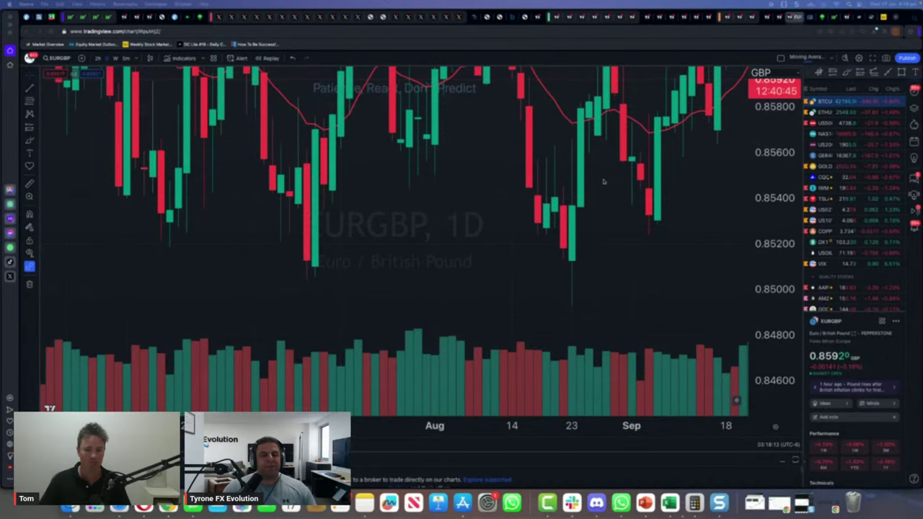
pyautogui.moveTo(537, 140)
pyautogui.mouseDown()
pyautogui.moveTo(537, 150)
pyautogui.moveTo(553, 143)
pyautogui.mouseUp()
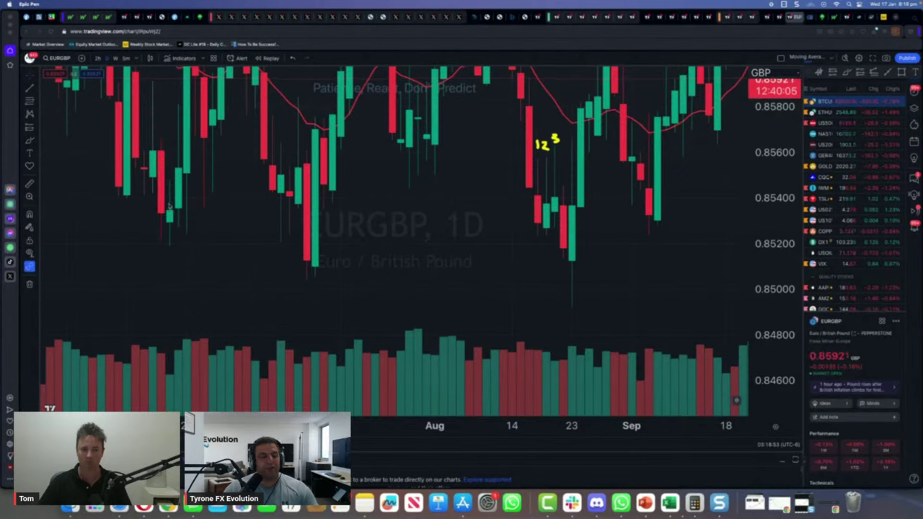
# Write large numbers 1, 2 and 3 beneath the three successive swing lows
pyautogui.moveTo(144, 205); pyautogui.dragTo(517, 215)
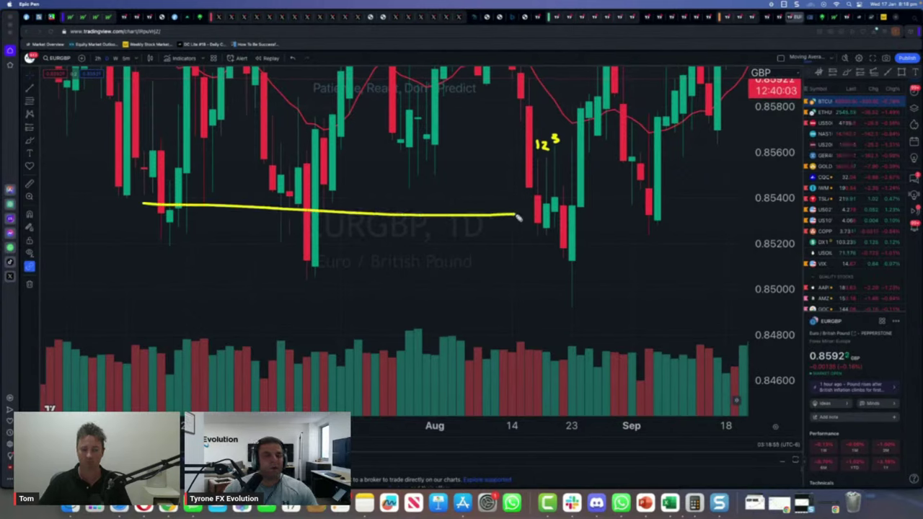
pyautogui.hotkey('ctrl', 'z')
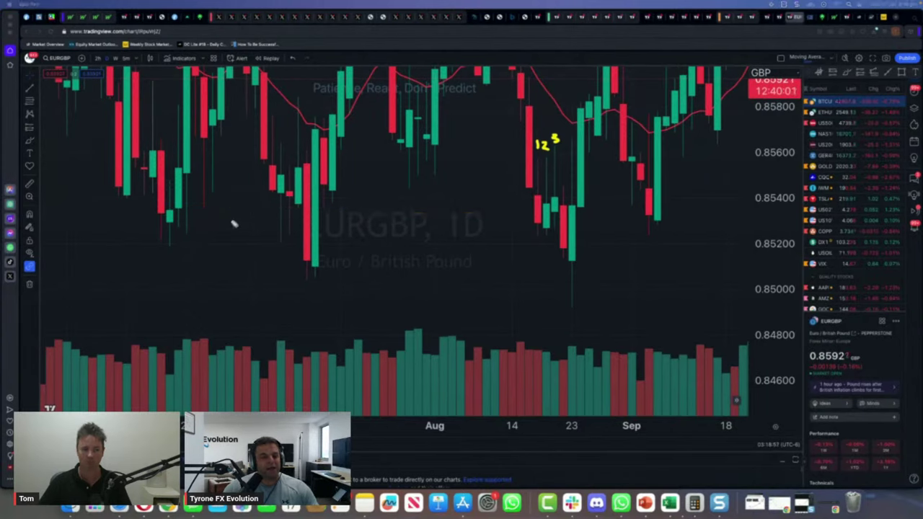
pyautogui.moveTo(177, 252); pyautogui.dragTo(176, 260)
pyautogui.moveTo(318, 293); pyautogui.dragTo(333, 308)
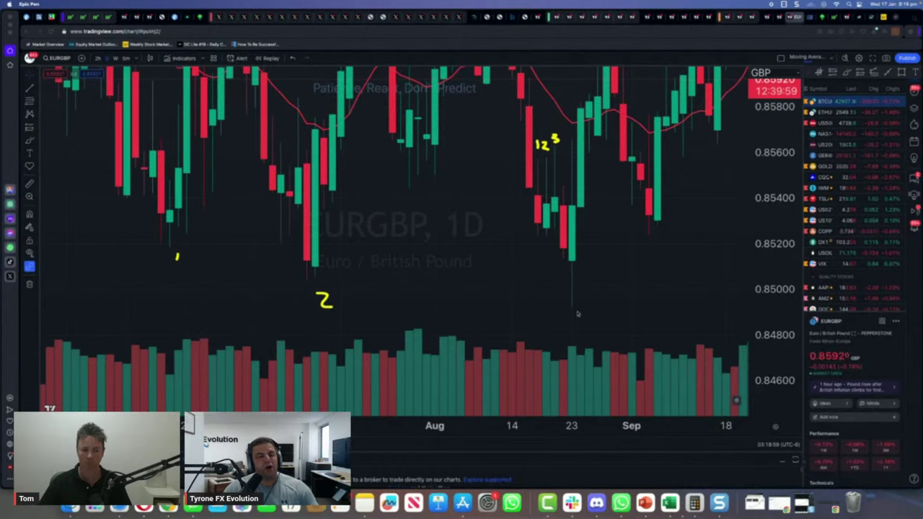
pyautogui.moveTo(571, 311); pyautogui.dragTo(587, 328)
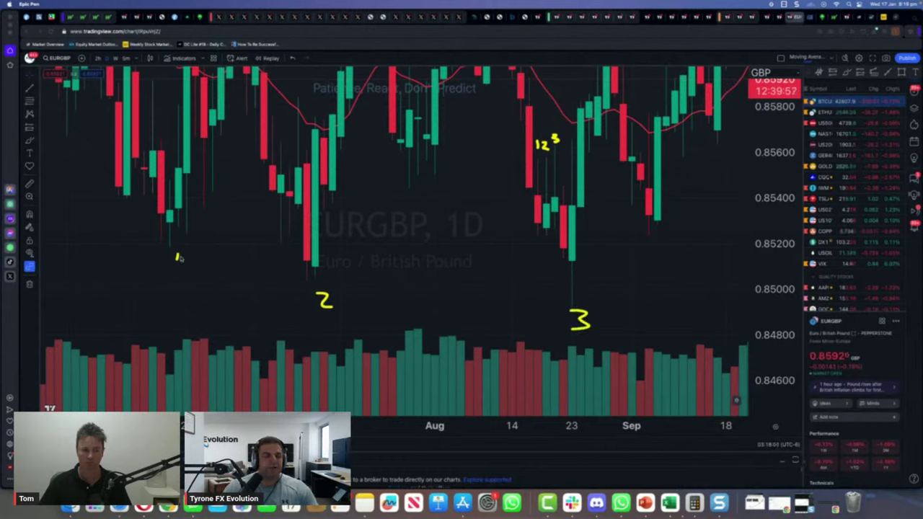
pyautogui.moveTo(175, 256); pyautogui.dragTo(178, 273)
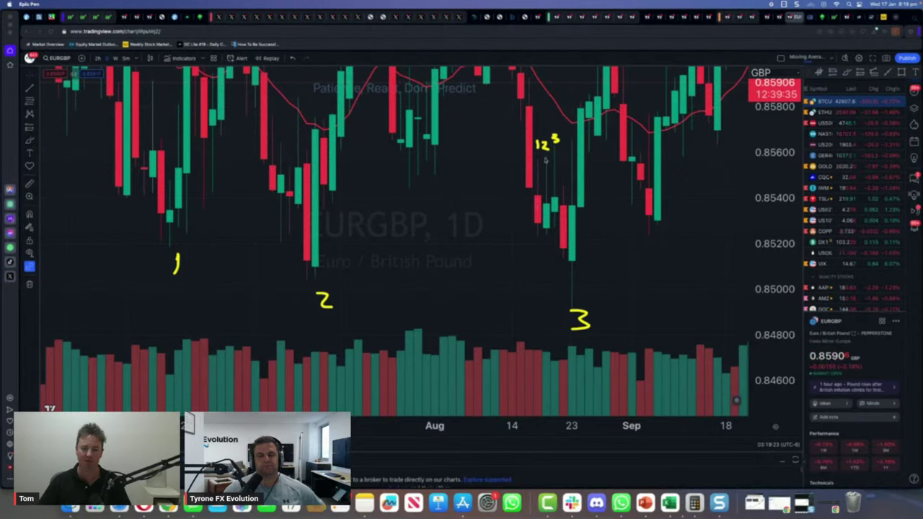
# Point an arrow down at the small 1 2 3, draw a long down arrow to the third low, and write NO with an arrow to it
pyautogui.moveTo(544, 82); pyautogui.dragTo(545, 119)
pyautogui.moveTo(553, 109); pyautogui.dragTo(546, 120)
pyautogui.moveTo(561, 206); pyautogui.dragTo(561, 300)
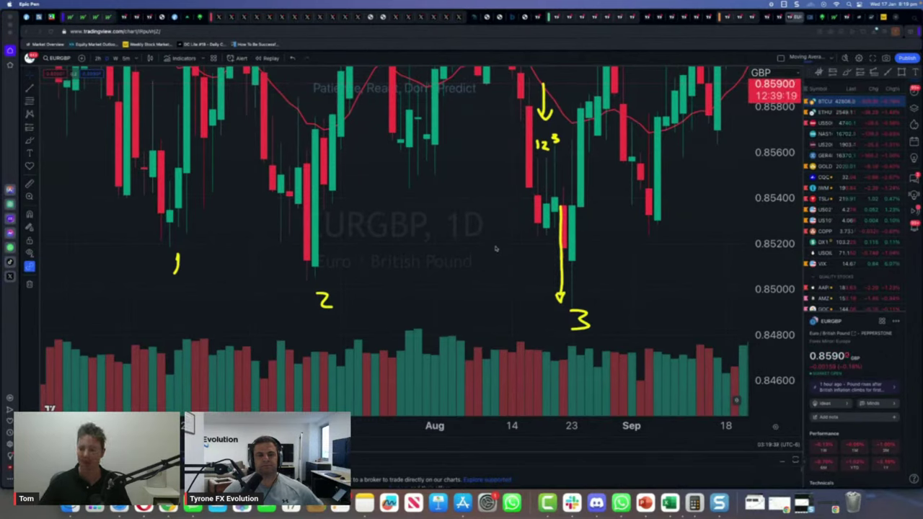
pyautogui.moveTo(464, 269)
pyautogui.mouseDown()
pyautogui.moveTo(481, 251)
pyautogui.moveTo(488, 262)
pyautogui.moveTo(497, 252)
pyautogui.mouseUp()
pyautogui.moveTo(458, 298); pyautogui.dragTo(479, 283)
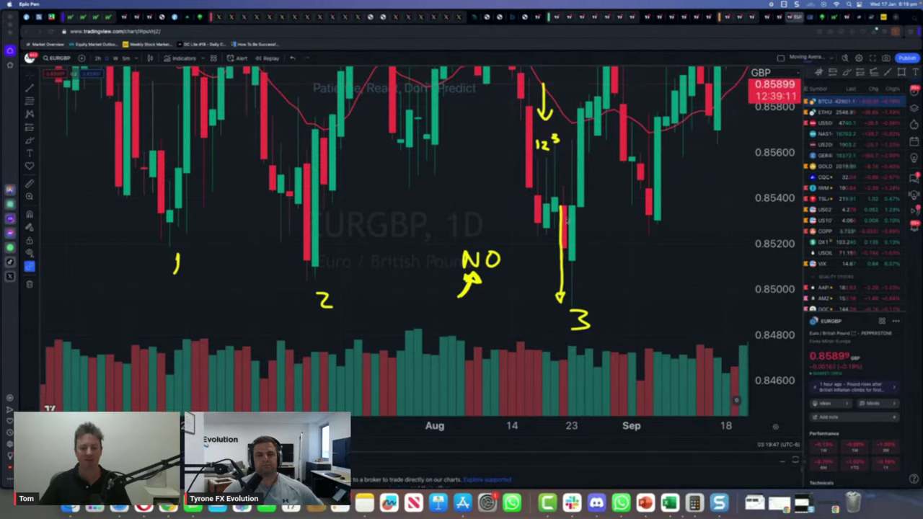
# Draw an up arrow from the third low through a horizontal line, point arrows at the reversal candle and its volume, and write EN
pyautogui.moveTo(575, 257)
pyautogui.mouseDown()
pyautogui.moveTo(588, 141)
pyautogui.moveTo(595, 147)
pyautogui.mouseUp()
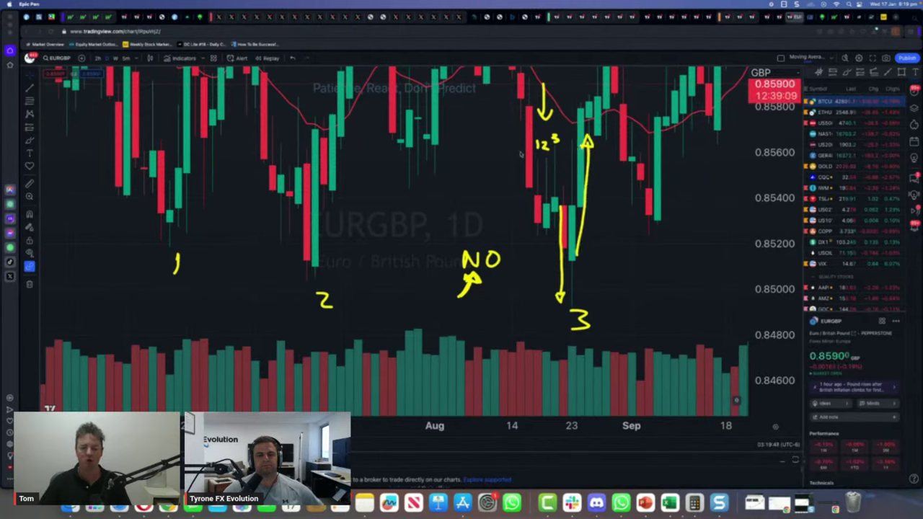
pyautogui.moveTo(519, 150); pyautogui.dragTo(640, 150)
pyautogui.moveTo(649, 242)
pyautogui.mouseDown()
pyautogui.moveTo(596, 262)
pyautogui.moveTo(615, 266)
pyautogui.mouseUp()
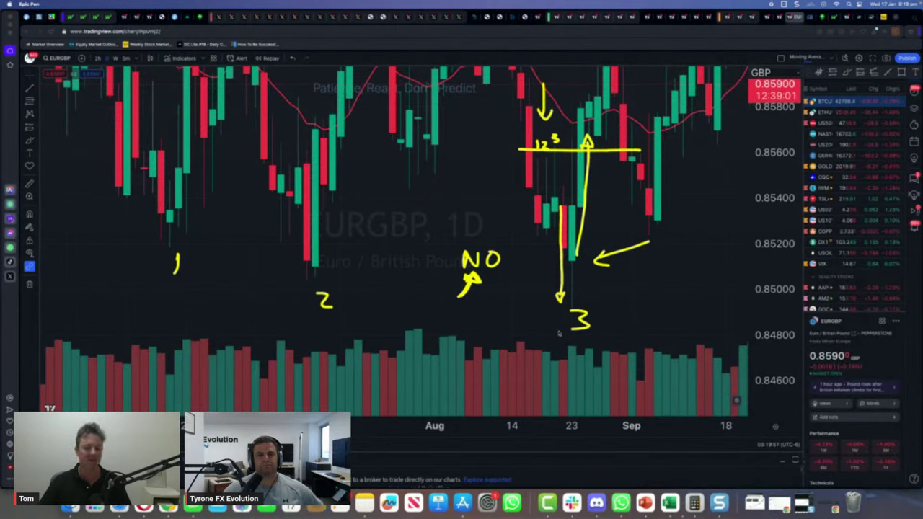
pyautogui.moveTo(626, 318)
pyautogui.mouseDown()
pyautogui.moveTo(577, 349)
pyautogui.moveTo(591, 345)
pyautogui.mouseUp()
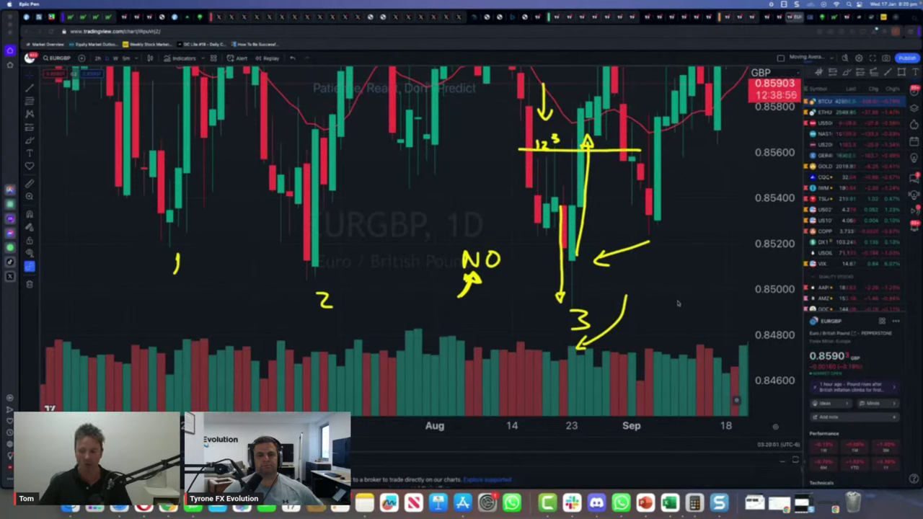
pyautogui.moveTo(654, 285)
pyautogui.mouseDown()
pyautogui.moveTo(653, 298)
pyautogui.moveTo(680, 292)
pyautogui.moveTo(683, 280)
pyautogui.mouseUp()
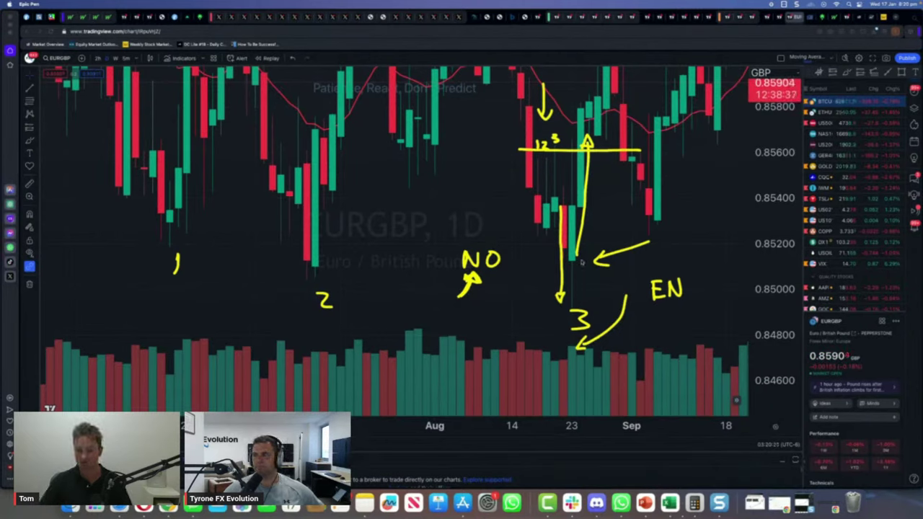
# Draw a horizontal line from the July low past the third low, sketch a dip-and-reclaim arrow through it, and clear the ink
pyautogui.moveTo(201, 267); pyautogui.dragTo(565, 273)
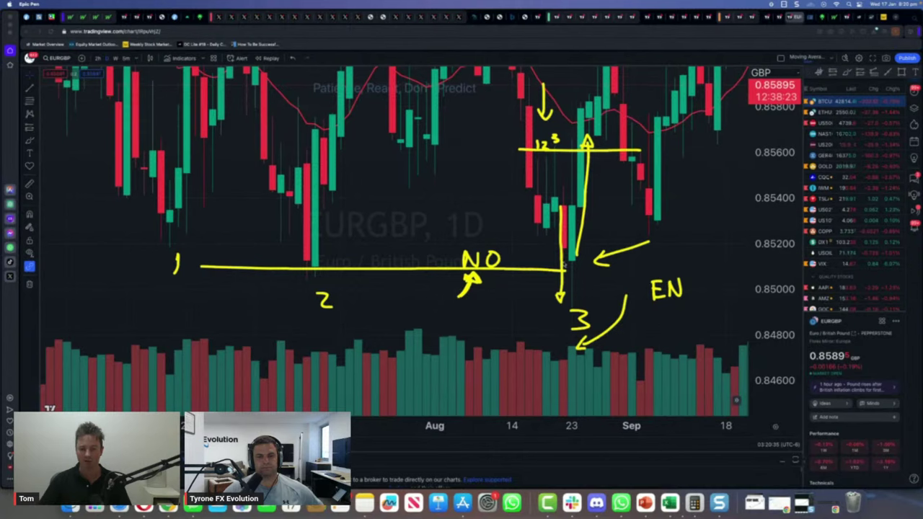
pyautogui.moveTo(564, 269); pyautogui.dragTo(586, 271)
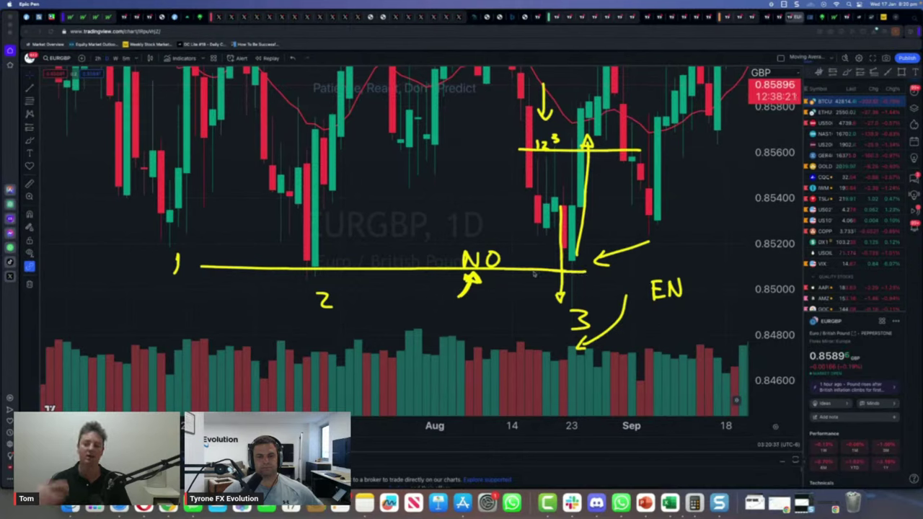
pyautogui.moveTo(532, 267)
pyautogui.mouseDown()
pyautogui.moveTo(542, 322)
pyautogui.moveTo(562, 286)
pyautogui.moveTo(577, 193)
pyautogui.mouseUp()
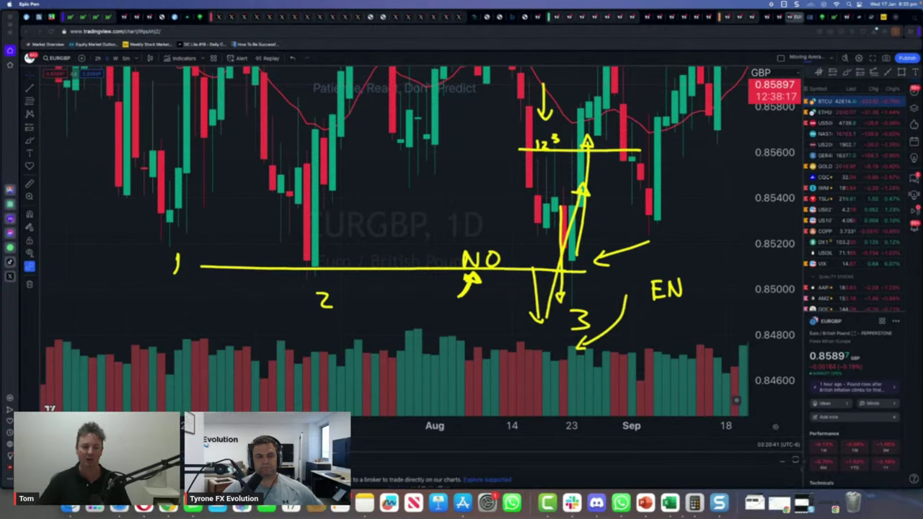
pyautogui.hotkey('ctrl', 'shift', 'c')
# Write GL, sketch a wavy arrow across the chart's upper part, and draw a horizontal line at the July low with an arrow to it
pyautogui.moveTo(470, 295)
pyautogui.mouseDown()
pyautogui.moveTo(473, 309)
pyautogui.moveTo(481, 307)
pyautogui.mouseUp()
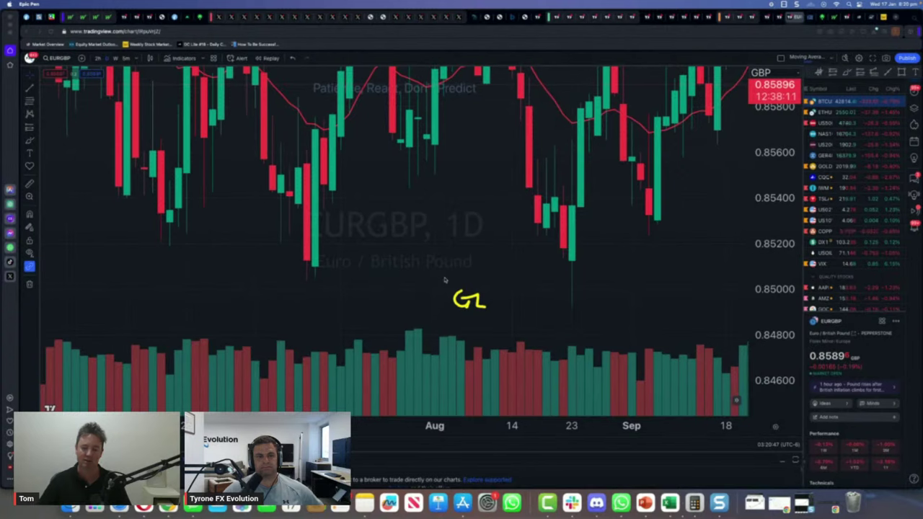
pyautogui.moveTo(314, 94)
pyautogui.mouseDown()
pyautogui.moveTo(473, 98)
pyautogui.moveTo(468, 106)
pyautogui.mouseUp()
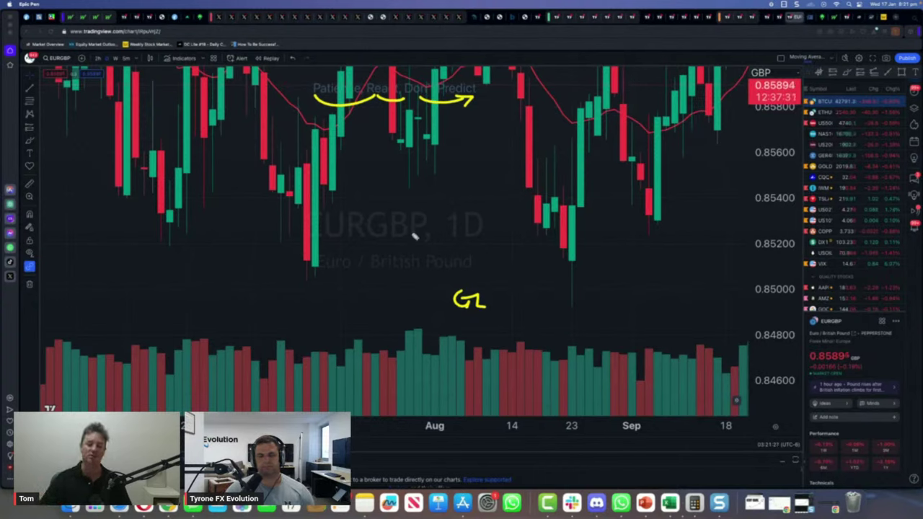
pyautogui.moveTo(270, 267); pyautogui.dragTo(603, 267)
pyautogui.moveTo(660, 246)
pyautogui.mouseDown()
pyautogui.moveTo(613, 263)
pyautogui.moveTo(631, 265)
pyautogui.mouseUp()
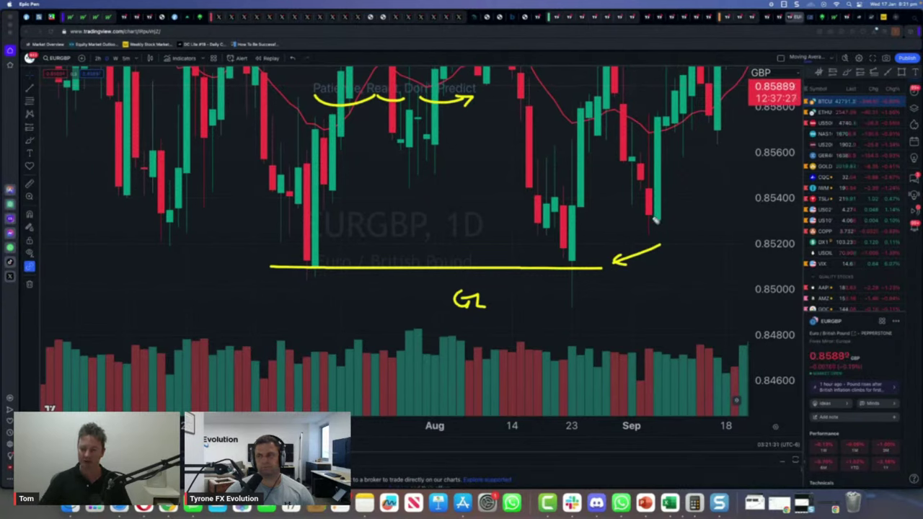
# Draw a long down arrow and an up arrow from the third low, write CHESS beside them, and clear the ink
pyautogui.moveTo(569, 243)
pyautogui.mouseDown()
pyautogui.moveTo(587, 389)
pyautogui.moveTo(596, 375)
pyautogui.mouseUp()
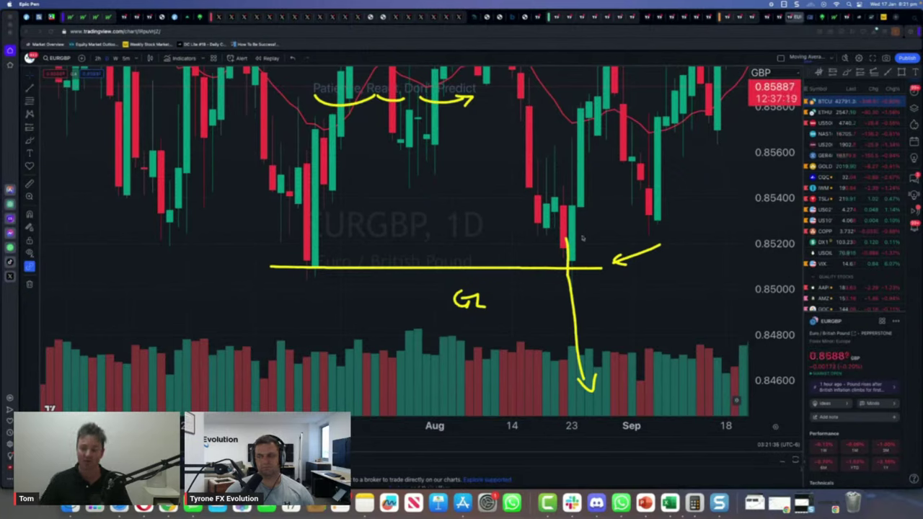
pyautogui.moveTo(568, 238)
pyautogui.mouseDown()
pyautogui.moveTo(575, 304)
pyautogui.moveTo(609, 163)
pyautogui.moveTo(618, 176)
pyautogui.mouseUp()
pyautogui.moveTo(689, 268)
pyautogui.mouseDown()
pyautogui.moveTo(696, 283)
pyautogui.moveTo(753, 261)
pyautogui.moveTo(762, 281)
pyautogui.mouseUp()
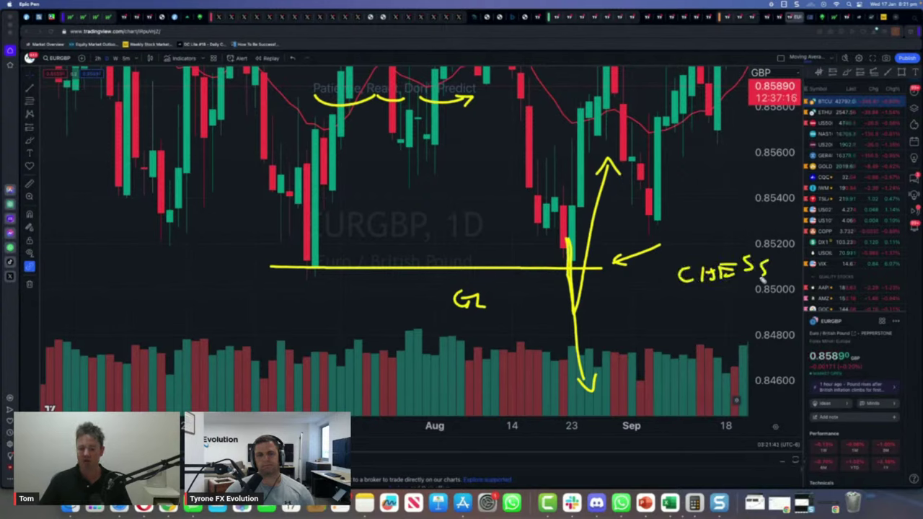
pyautogui.hotkey('ctrl', 'shift', 'c')
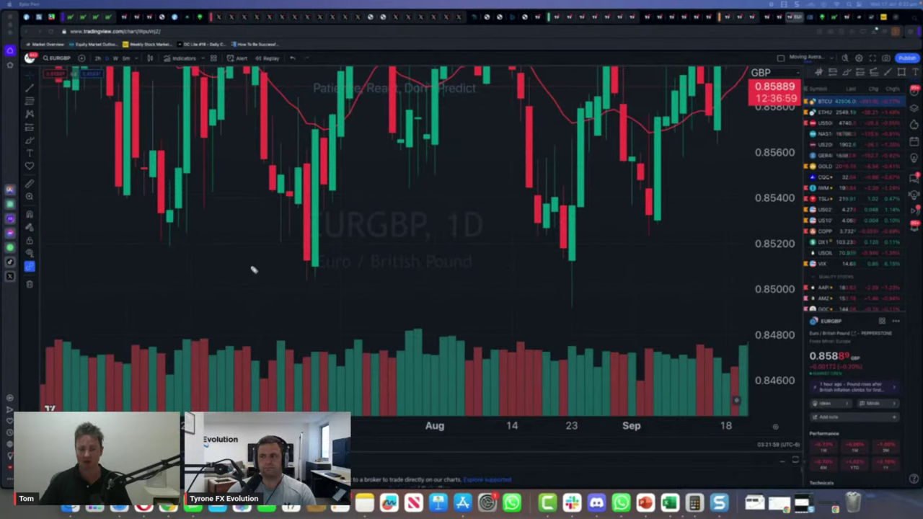
# Draw a line from the July low past the third low, mark the break below it with arrows, and write YES
pyautogui.moveTo(252, 270); pyautogui.dragTo(618, 278)
pyautogui.moveTo(563, 248)
pyautogui.mouseDown()
pyautogui.moveTo(577, 307)
pyautogui.moveTo(586, 299)
pyautogui.mouseUp()
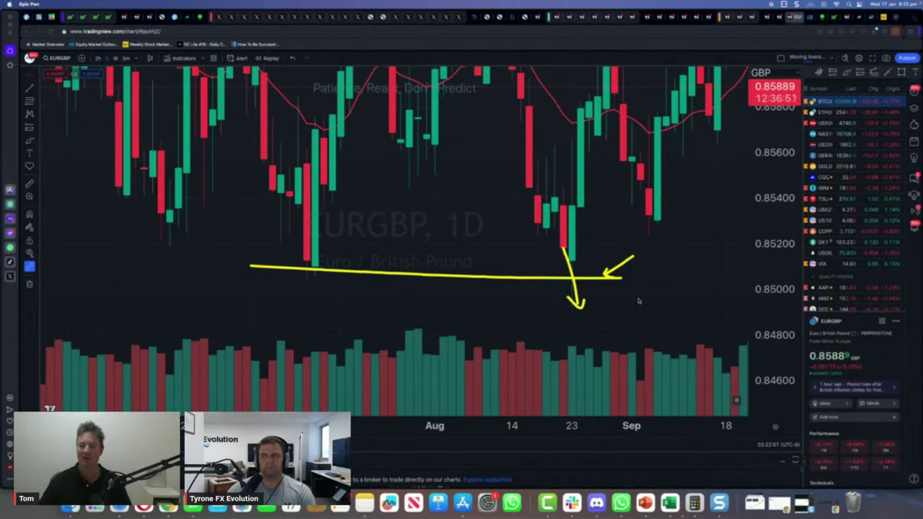
pyautogui.moveTo(265, 282); pyautogui.dragTo(361, 279)
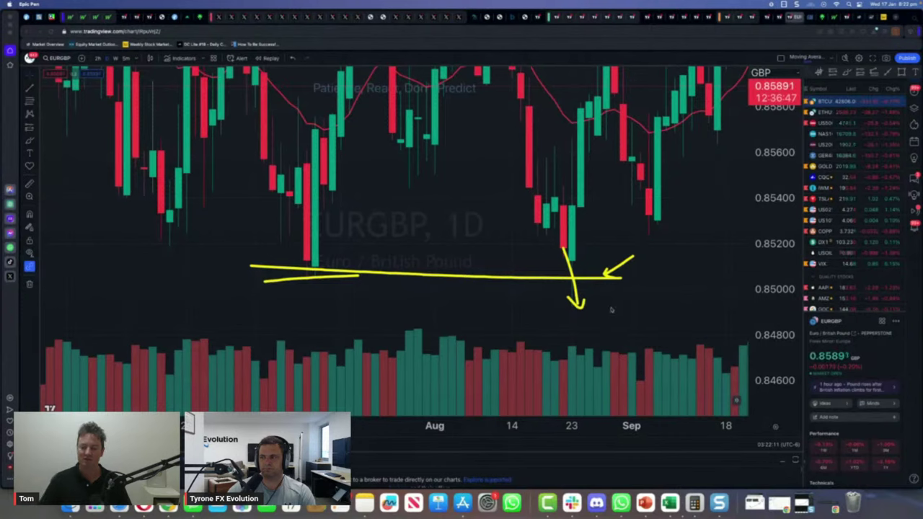
pyautogui.moveTo(527, 323); pyautogui.dragTo(553, 322)
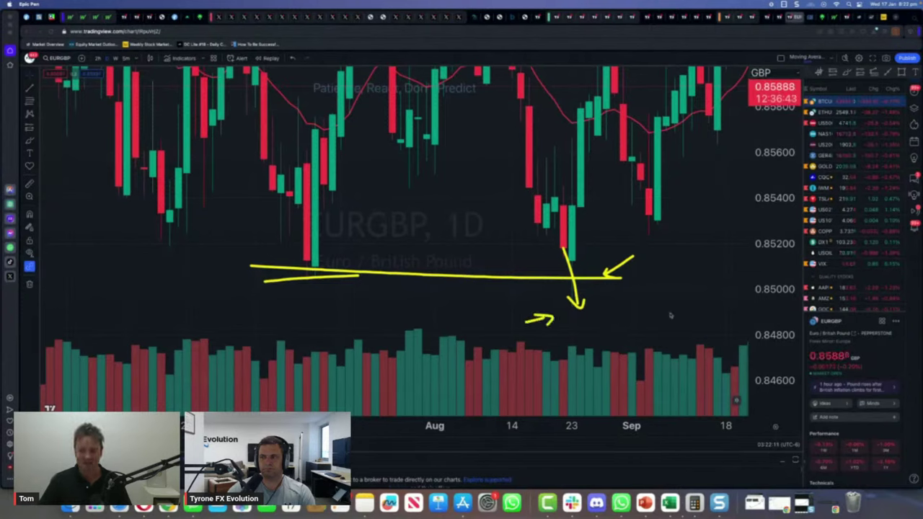
pyautogui.moveTo(650, 284)
pyautogui.mouseDown()
pyautogui.moveTo(659, 312)
pyautogui.moveTo(672, 297)
pyautogui.moveTo(707, 306)
pyautogui.mouseUp()
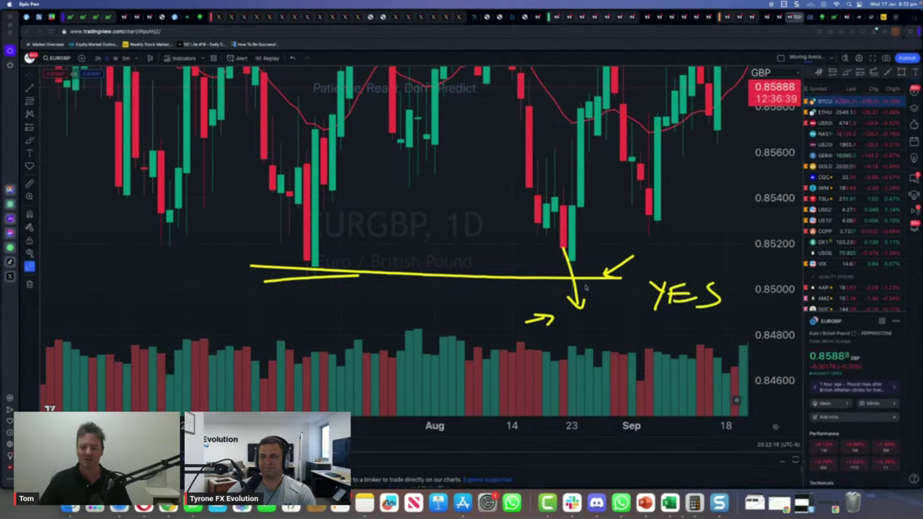
# Draw an up arrow from the third low, mark the reversal candle's upper end with a line, arrows and a circle, then clear the ink
pyautogui.moveTo(580, 298)
pyautogui.mouseDown()
pyautogui.moveTo(586, 139)
pyautogui.moveTo(596, 148)
pyautogui.mouseUp()
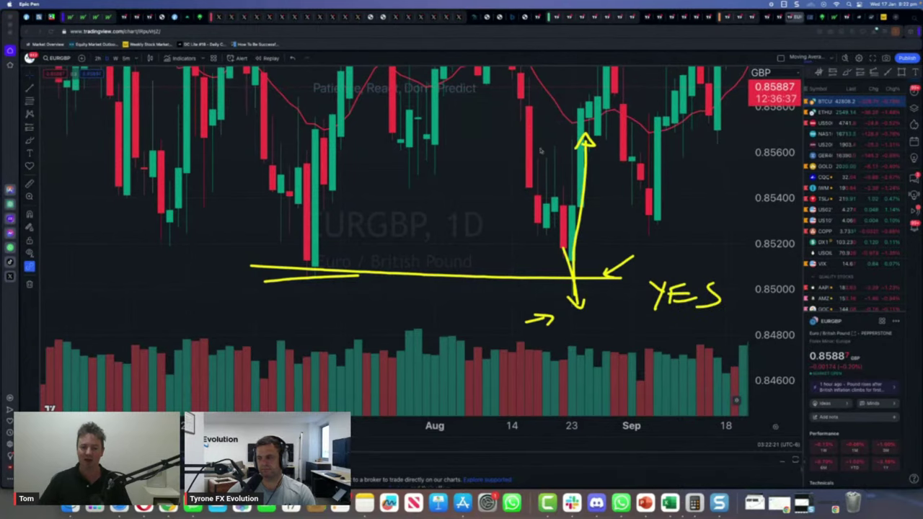
pyautogui.moveTo(540, 150); pyautogui.dragTo(596, 147)
pyautogui.moveTo(545, 122); pyautogui.dragTo(577, 142)
pyautogui.moveTo(574, 110); pyautogui.dragTo(582, 109)
pyautogui.moveTo(615, 153); pyautogui.dragTo(614, 134)
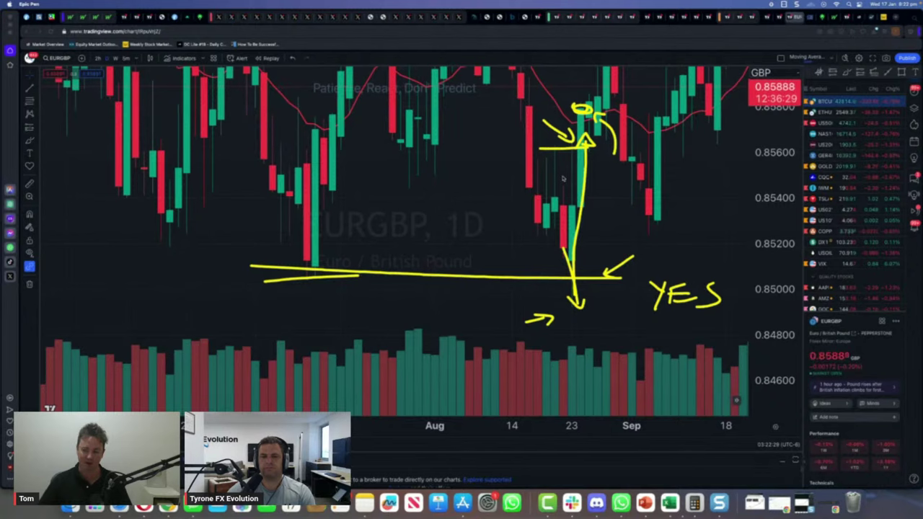
pyautogui.press('super+shift+c')
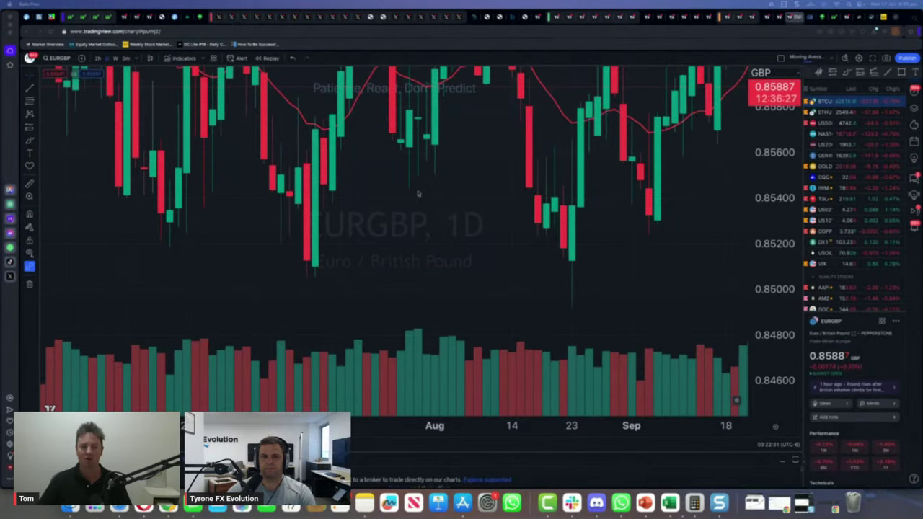
# Circle the late-August drop, low and rebound top on the wider chart, write NEWS with an arrow to the low, and clear the ink
pyautogui.scroll(-5, 418, 193)
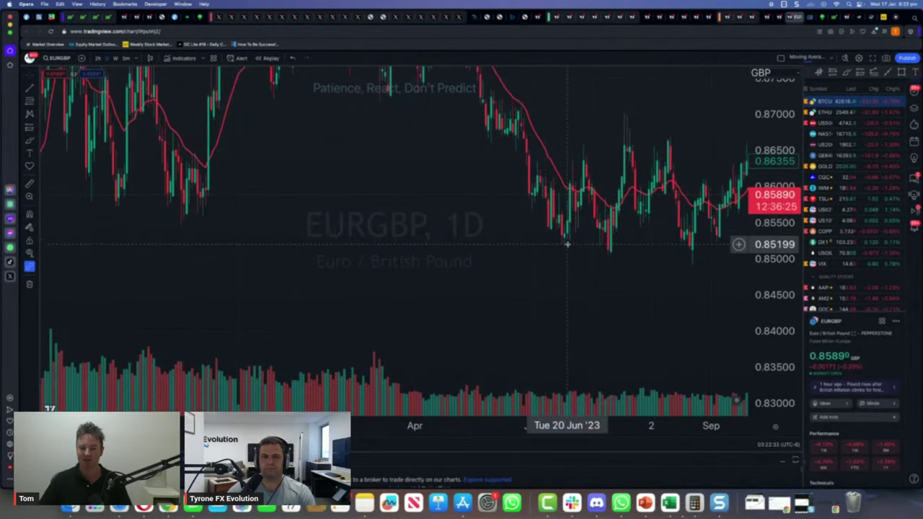
pyautogui.hscroll(2, 376, 274)
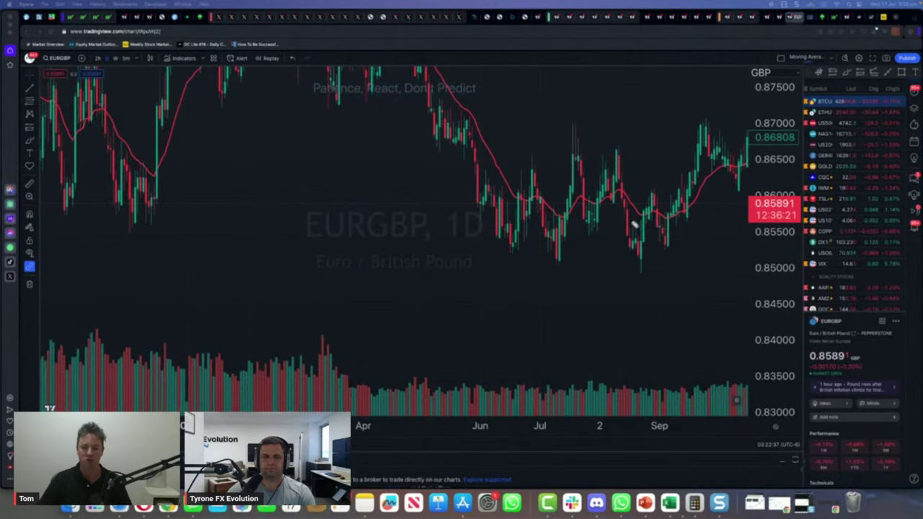
pyautogui.moveTo(632, 220)
pyautogui.mouseDown()
pyautogui.moveTo(654, 219)
pyautogui.moveTo(632, 215)
pyautogui.mouseUp()
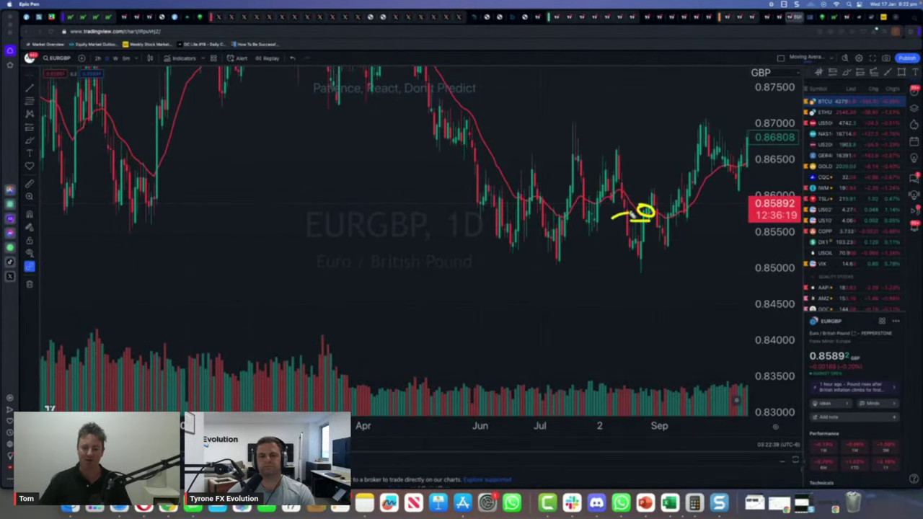
pyautogui.moveTo(635, 252)
pyautogui.mouseDown()
pyautogui.moveTo(628, 230)
pyautogui.moveTo(633, 246)
pyautogui.moveTo(639, 224)
pyautogui.mouseUp()
pyautogui.moveTo(606, 262)
pyautogui.mouseDown()
pyautogui.moveTo(618, 251)
pyautogui.moveTo(657, 266)
pyautogui.moveTo(718, 254)
pyautogui.moveTo(733, 264)
pyautogui.moveTo(746, 252)
pyautogui.moveTo(748, 262)
pyautogui.mouseUp()
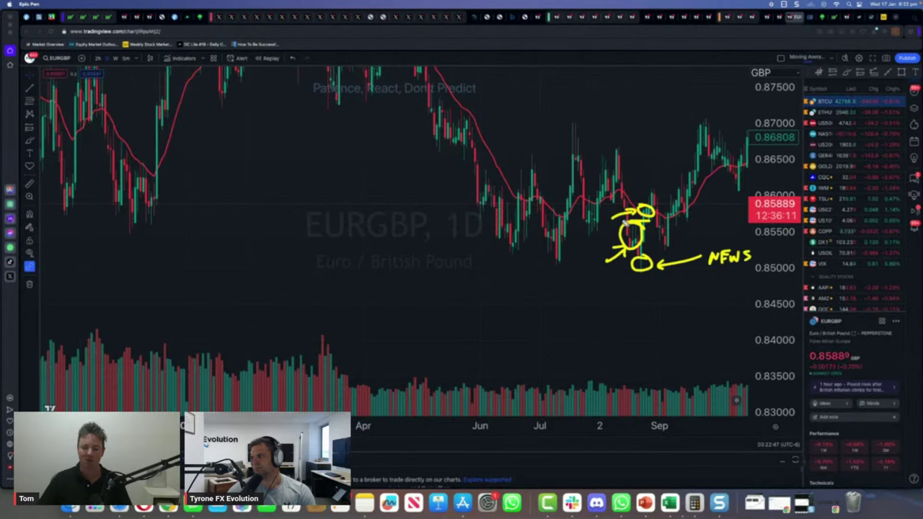
pyautogui.hotkey('ctrl', 'shift', 'c')
# Trace the bounce and pullback after the August low, circle the higher low, and write an underlined NEWS with an arrow to the August low
pyautogui.moveTo(643, 225)
pyautogui.mouseDown()
pyautogui.moveTo(653, 191)
pyautogui.moveTo(667, 235)
pyautogui.moveTo(678, 238)
pyautogui.mouseUp()
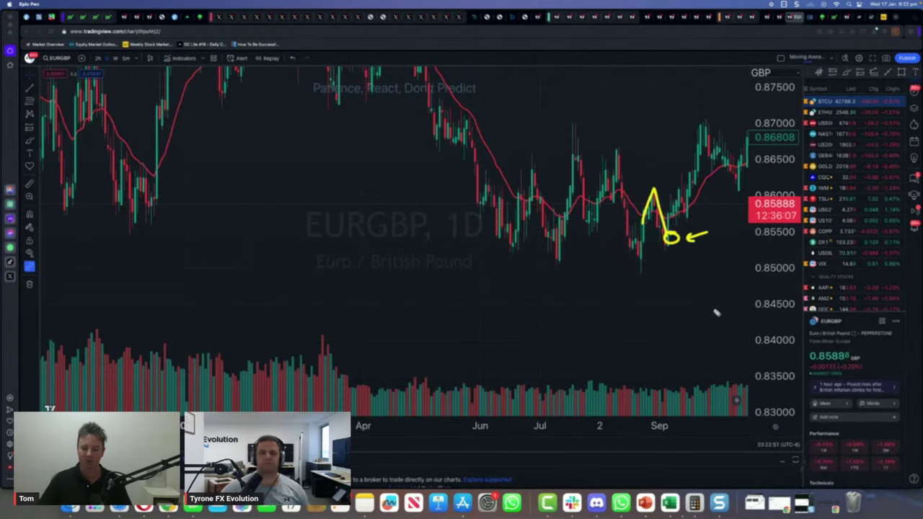
pyautogui.moveTo(662, 301)
pyautogui.mouseDown()
pyautogui.moveTo(639, 270)
pyautogui.moveTo(652, 275)
pyautogui.mouseUp()
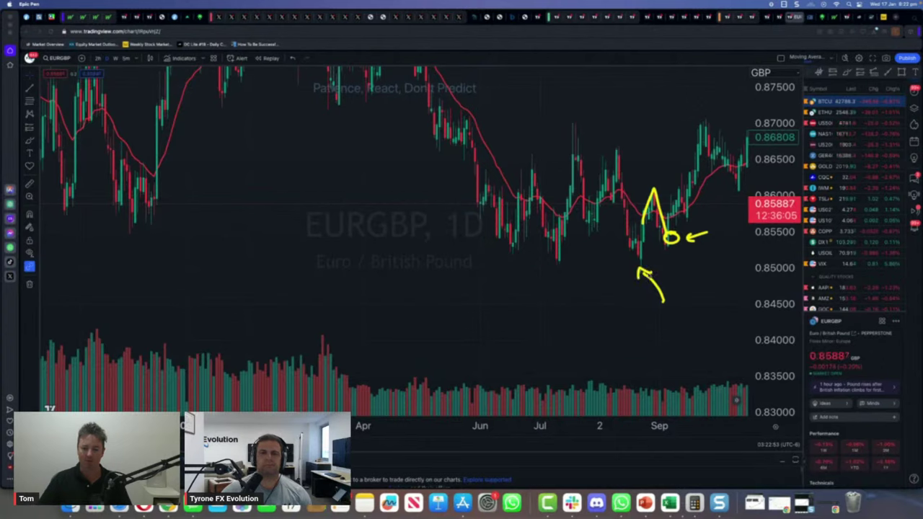
pyautogui.moveTo(657, 331)
pyautogui.mouseDown()
pyautogui.moveTo(669, 318)
pyautogui.moveTo(673, 330)
pyautogui.mouseUp()
pyautogui.moveTo(674, 324); pyautogui.dragTo(710, 317)
pyautogui.moveTo(720, 313); pyautogui.dragTo(710, 329)
pyautogui.moveTo(596, 333); pyautogui.dragTo(720, 329)
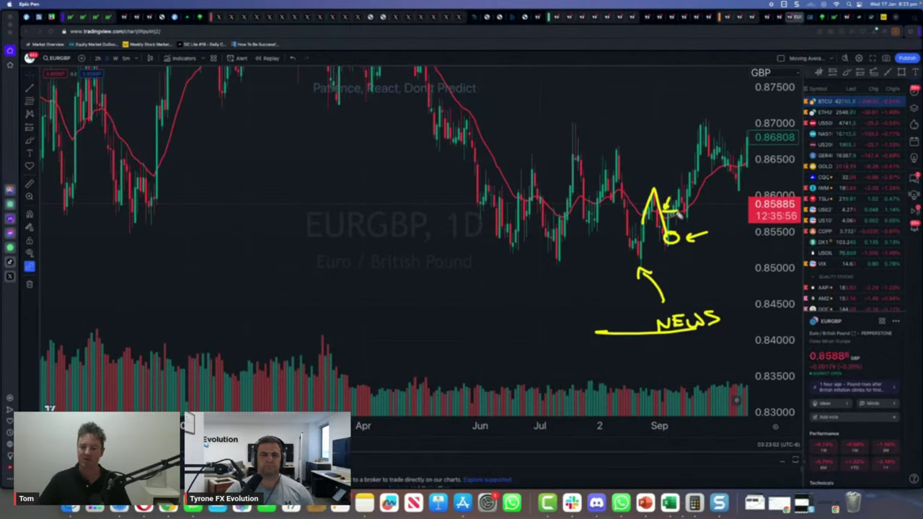
# Mark the September pullback low with a curve, draw a long up arrow along the rally, and encircle the June to September base
pyautogui.moveTo(657, 250); pyautogui.dragTo(674, 250)
pyautogui.moveTo(671, 213); pyautogui.dragTo(709, 96)
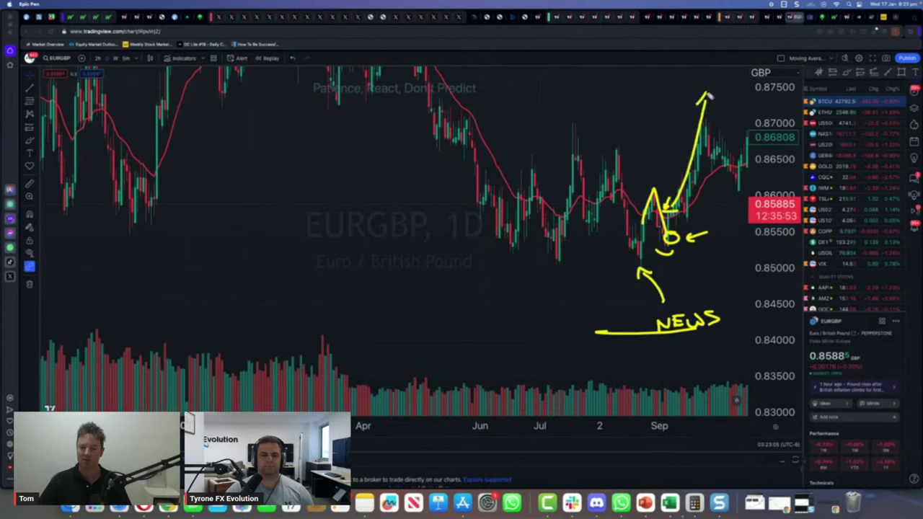
pyautogui.moveTo(682, 180); pyautogui.dragTo(521, 133)
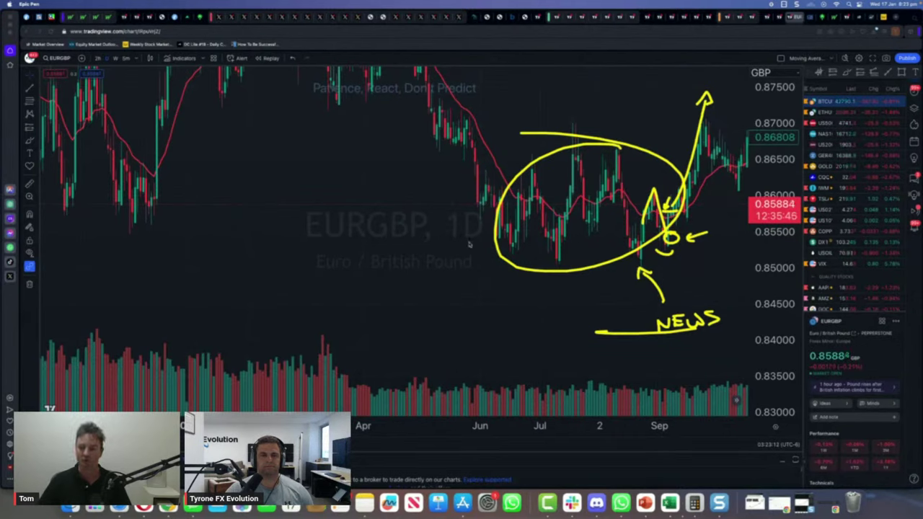
# Write an underlined NEWS beside the start of the circled base, and clear all the ink
pyautogui.moveTo(407, 271)
pyautogui.mouseDown()
pyautogui.moveTo(408, 251)
pyautogui.moveTo(419, 250)
pyautogui.moveTo(425, 269)
pyautogui.mouseUp()
pyautogui.moveTo(416, 252); pyautogui.dragTo(437, 258)
pyautogui.moveTo(427, 268); pyautogui.dragTo(468, 267)
pyautogui.moveTo(484, 245); pyautogui.dragTo(485, 263)
pyautogui.moveTo(400, 277); pyautogui.dragTo(516, 260)
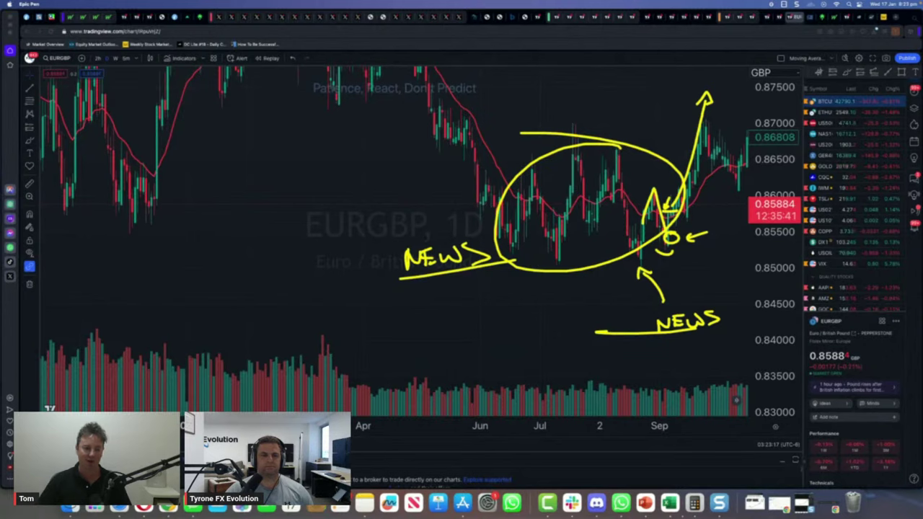
pyautogui.hotkey('ctrl', 'shift', 'c')
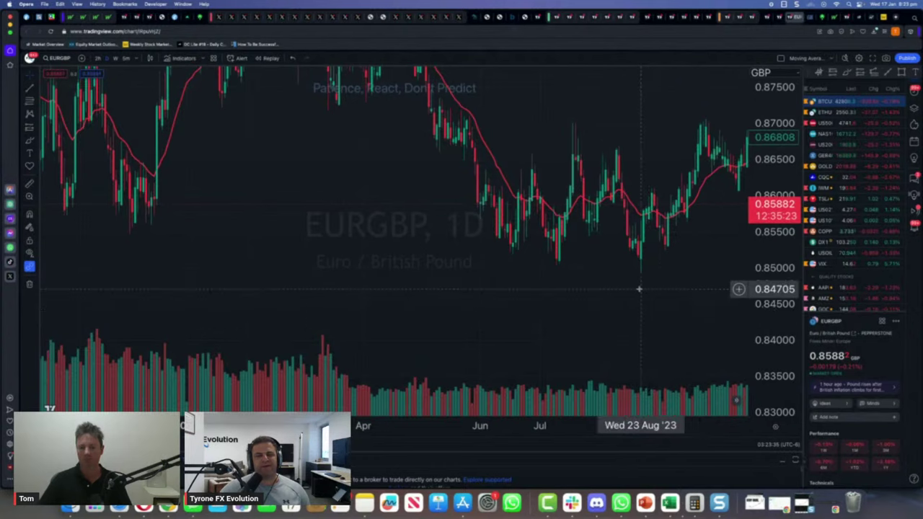
# Switch from the EURGBP chart to the EURUSD 2-hour chart and frame the early November rally and its pullback
pyautogui.scroll(-3, 654, 289)
pyautogui.moveTo(663, 290); pyautogui.dragTo(575, 332)
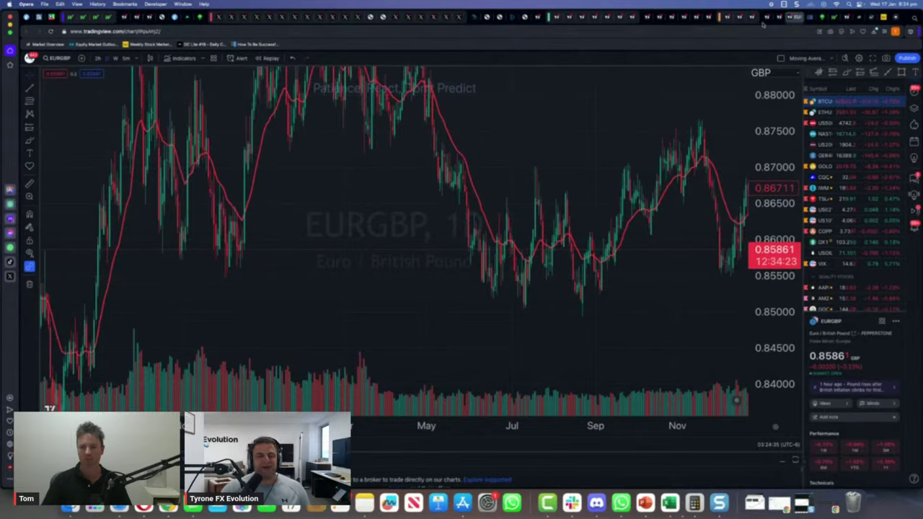
pyautogui.click(782, 17)
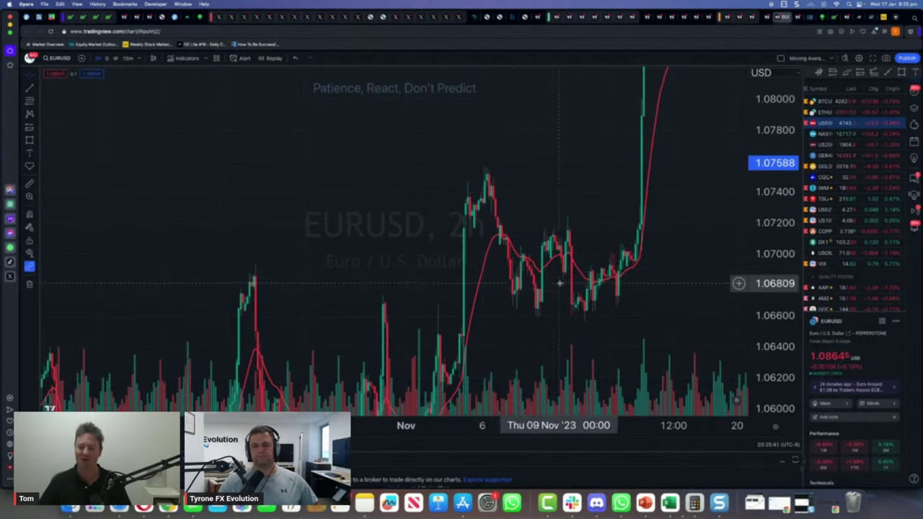
pyautogui.scroll(2, 575, 291)
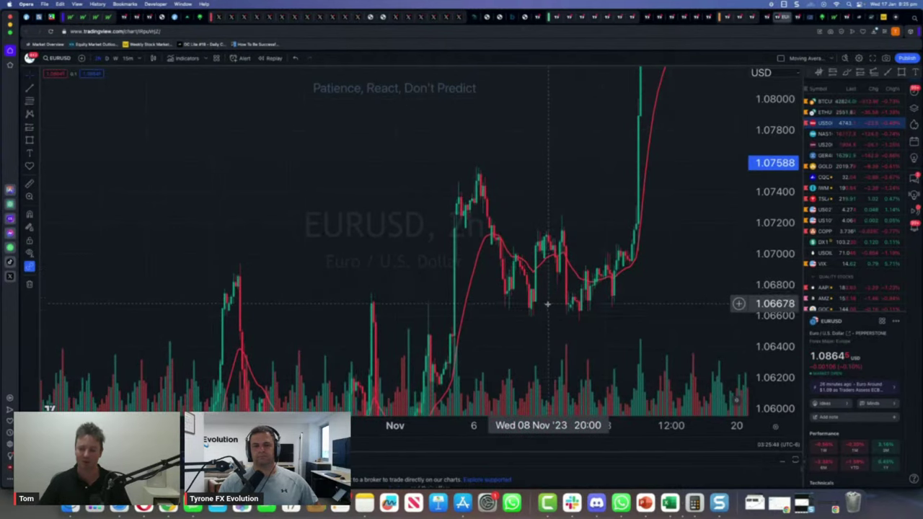
pyautogui.scroll(-3, 551, 316)
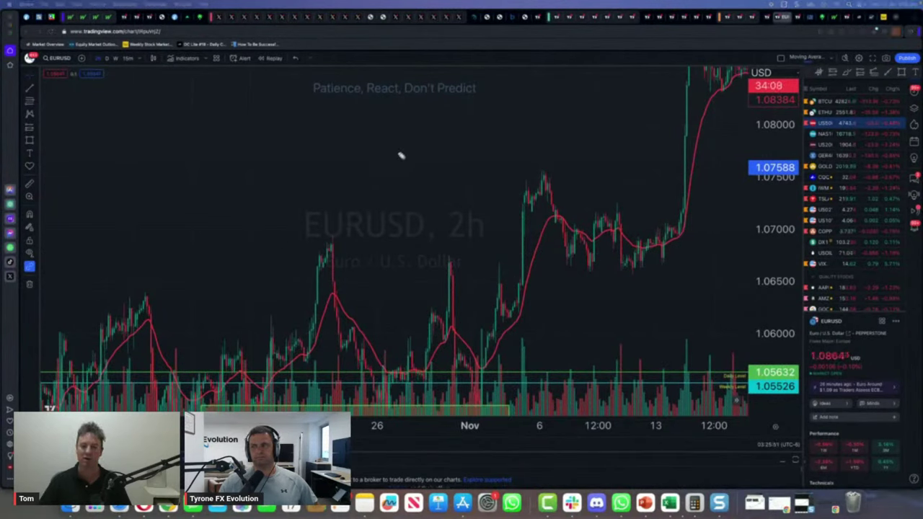
# Sketch a three-peak topping shape and a three-low bottoming shape on the EURUSD chart, then clear the ink
pyautogui.moveTo(397, 159)
pyautogui.mouseDown()
pyautogui.moveTo(430, 99)
pyautogui.moveTo(472, 66)
pyautogui.moveTo(523, 89)
pyautogui.mouseUp()
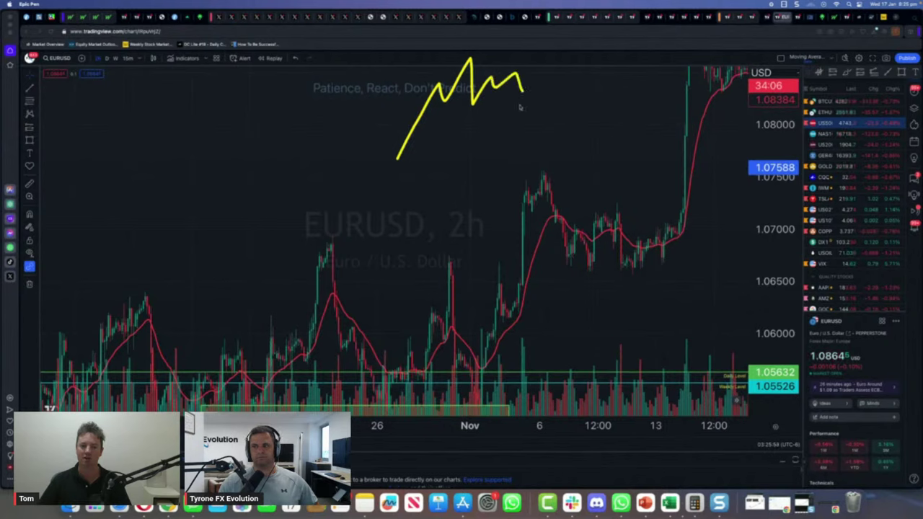
pyautogui.moveTo(421, 210)
pyautogui.mouseDown()
pyautogui.moveTo(470, 303)
pyautogui.moveTo(509, 338)
pyautogui.moveTo(570, 236)
pyautogui.mouseUp()
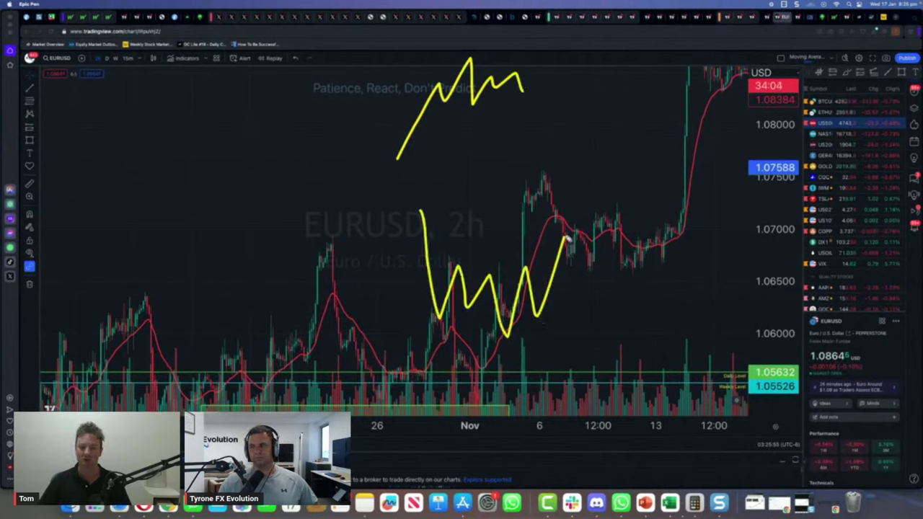
pyautogui.hotkey('ctrl', 'shift', 'c')
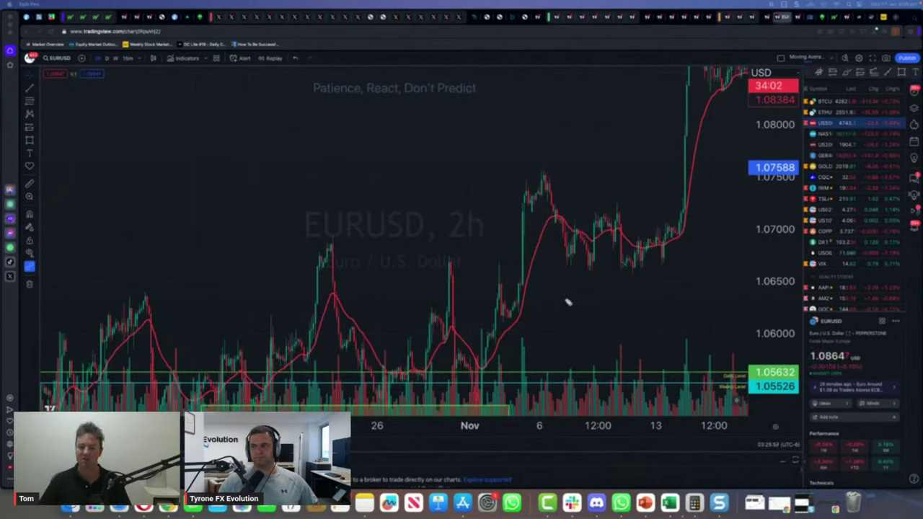
# Trace the November rally and pullback, label the three lows 1, 2 and 3 along a line beneath them, and clear the ink
pyautogui.moveTo(477, 397)
pyautogui.mouseDown()
pyautogui.moveTo(540, 160)
pyautogui.moveTo(573, 265)
pyautogui.moveTo(578, 223)
pyautogui.moveTo(592, 269)
pyautogui.moveTo(614, 212)
pyautogui.moveTo(628, 267)
pyautogui.mouseUp()
pyautogui.moveTo(568, 269)
pyautogui.mouseDown()
pyautogui.moveTo(569, 280)
pyautogui.moveTo(619, 292)
pyautogui.mouseUp()
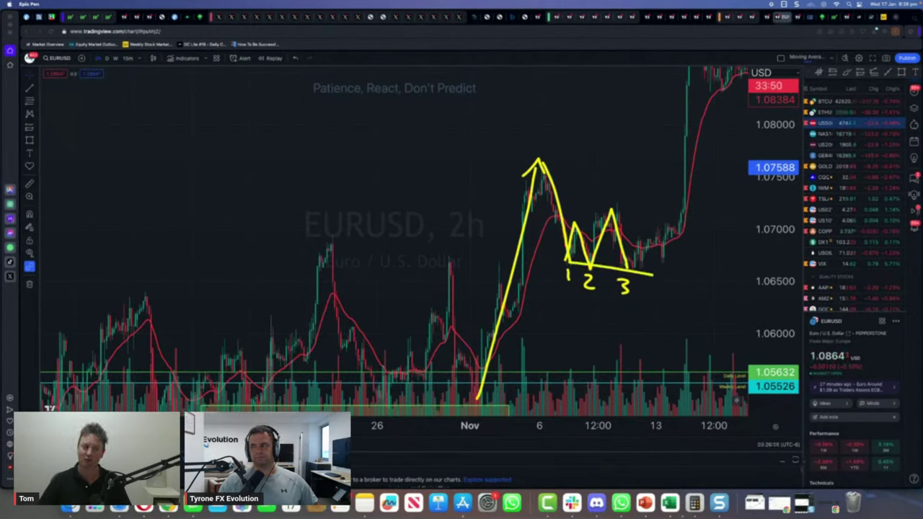
pyautogui.hotkey('ctrl', 'shift', 'c')
# Underline the pullback lows, circle the second and third, box the range, write an underlined TRAPS below it, and clear the ink
pyautogui.moveTo(568, 264); pyautogui.dragTo(642, 273)
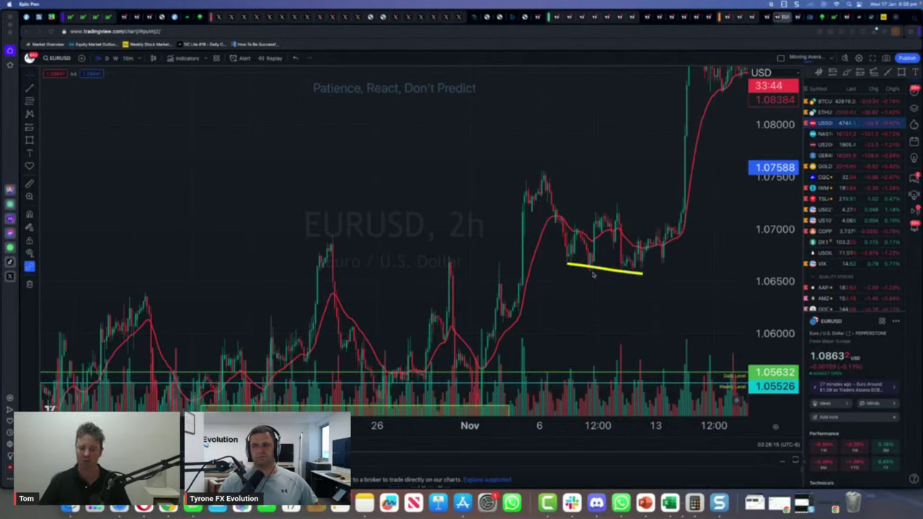
pyautogui.moveTo(593, 268); pyautogui.dragTo(591, 268)
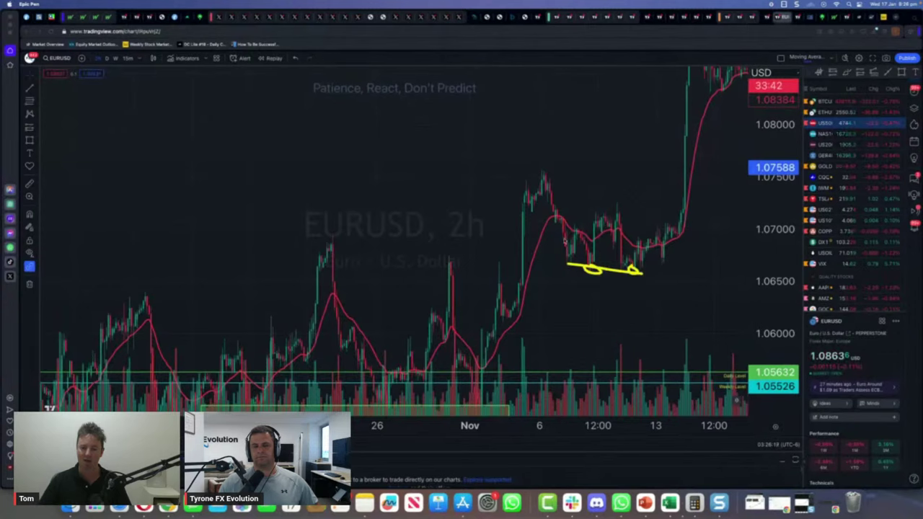
pyautogui.moveTo(564, 232)
pyautogui.mouseDown()
pyautogui.moveTo(653, 229)
pyautogui.moveTo(597, 232)
pyautogui.mouseUp()
pyautogui.moveTo(594, 282)
pyautogui.mouseDown()
pyautogui.moveTo(603, 292)
pyautogui.moveTo(643, 293)
pyautogui.mouseUp()
pyautogui.moveTo(577, 309); pyautogui.dragTo(683, 296)
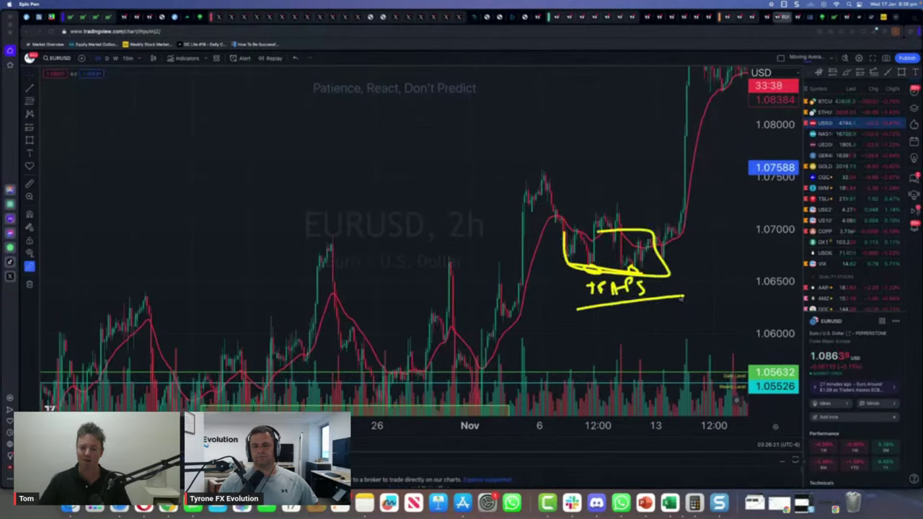
pyautogui.press('Escape')
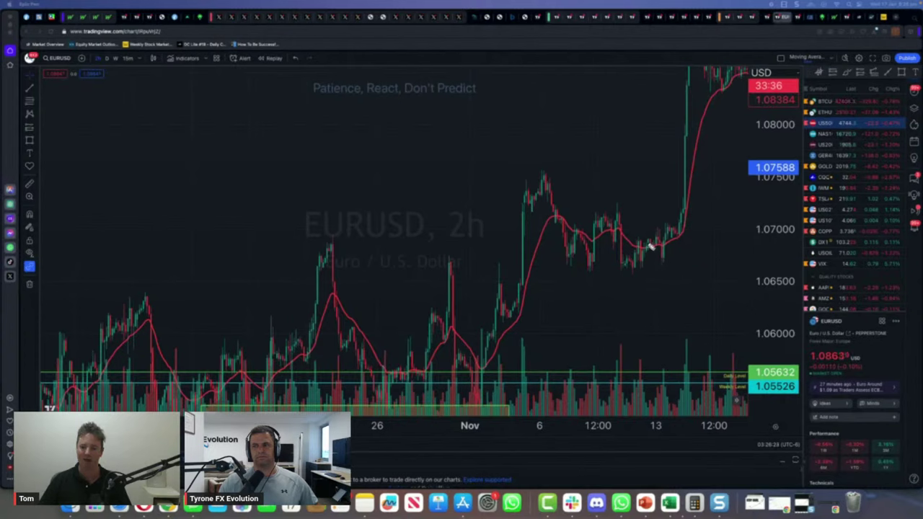
# Sketch a zigzag arrow from the third low up along the mid-November breakout, then clear the ink
pyautogui.moveTo(621, 257)
pyautogui.mouseDown()
pyautogui.moveTo(630, 272)
pyautogui.moveTo(640, 239)
pyautogui.moveTo(658, 253)
pyautogui.moveTo(672, 245)
pyautogui.moveTo(701, 145)
pyautogui.mouseUp()
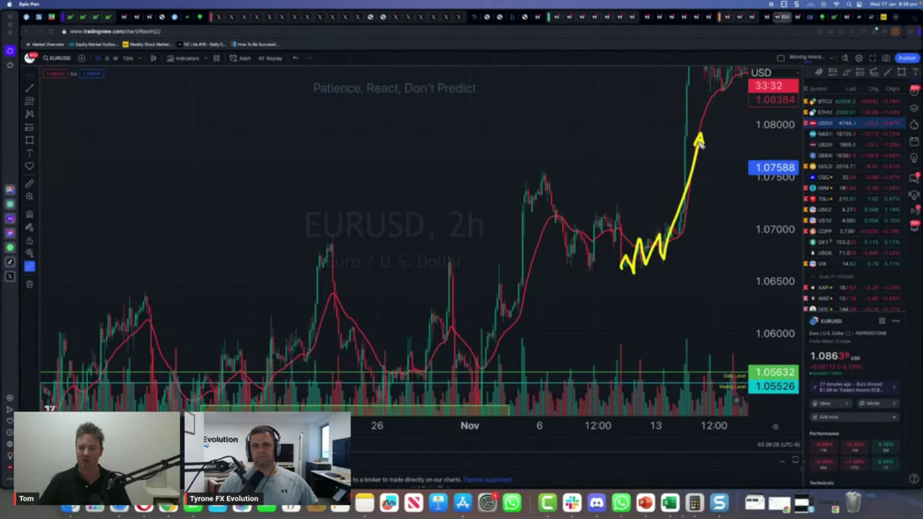
pyautogui.press('Escape')
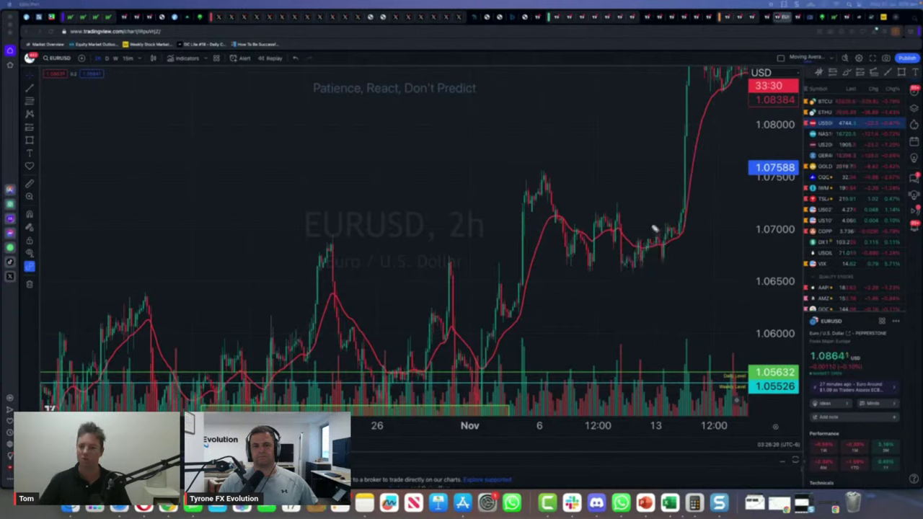
# Mark the mid-November breakout levels with horizontal lines and arrows, sweep curved strokes beneath the pullback lows, and clear the ink
pyautogui.moveTo(647, 226); pyautogui.dragTo(700, 226)
pyautogui.moveTo(658, 195)
pyautogui.mouseDown()
pyautogui.moveTo(678, 218)
pyautogui.moveTo(683, 209)
pyautogui.mouseUp()
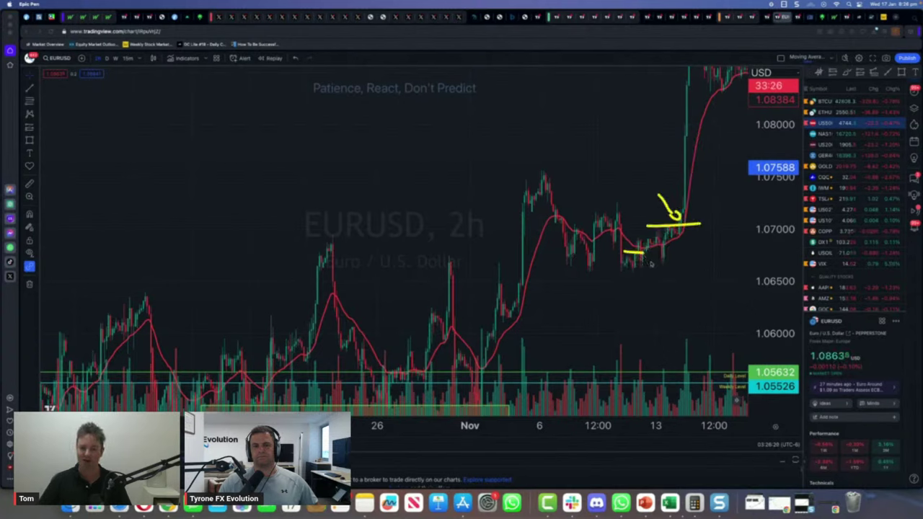
pyautogui.moveTo(652, 263); pyautogui.dragTo(651, 260)
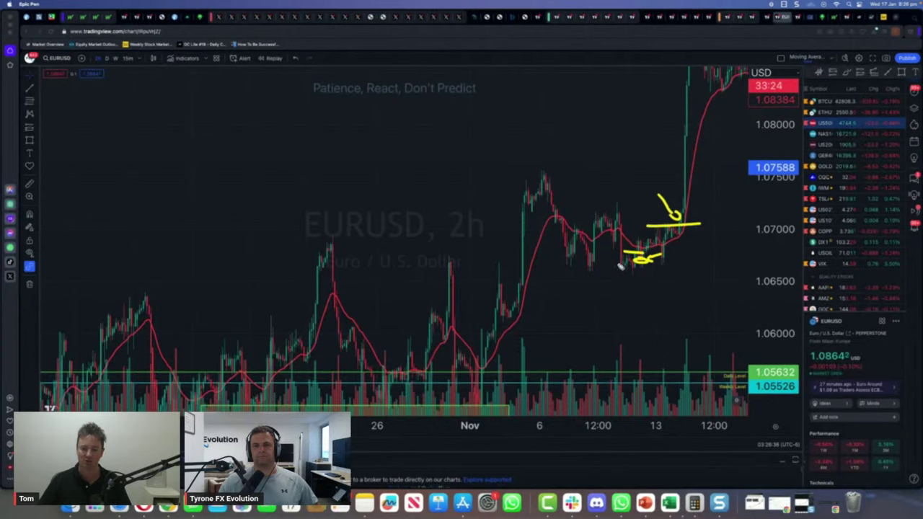
pyautogui.moveTo(583, 202)
pyautogui.mouseDown()
pyautogui.moveTo(699, 195)
pyautogui.moveTo(717, 205)
pyautogui.mouseUp()
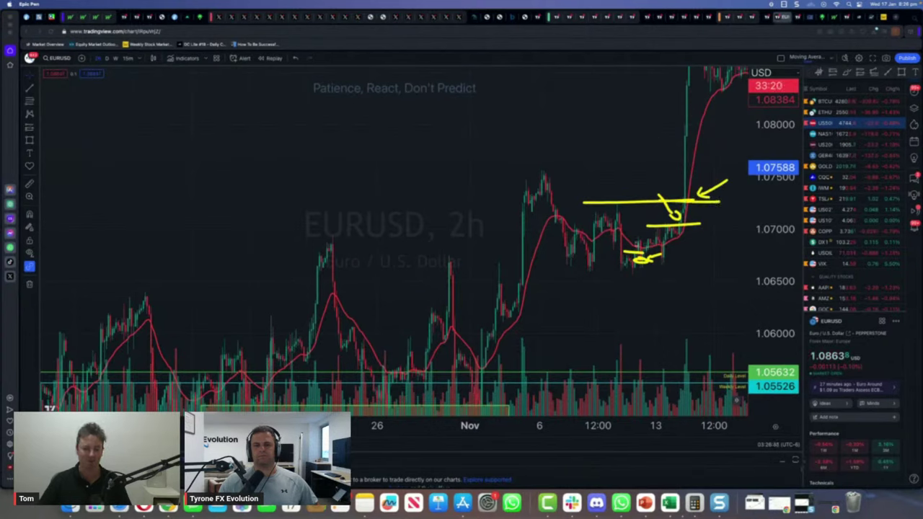
pyautogui.moveTo(598, 275)
pyautogui.mouseDown()
pyautogui.moveTo(642, 265)
pyautogui.moveTo(588, 274)
pyautogui.moveTo(645, 270)
pyautogui.moveTo(611, 280)
pyautogui.mouseUp()
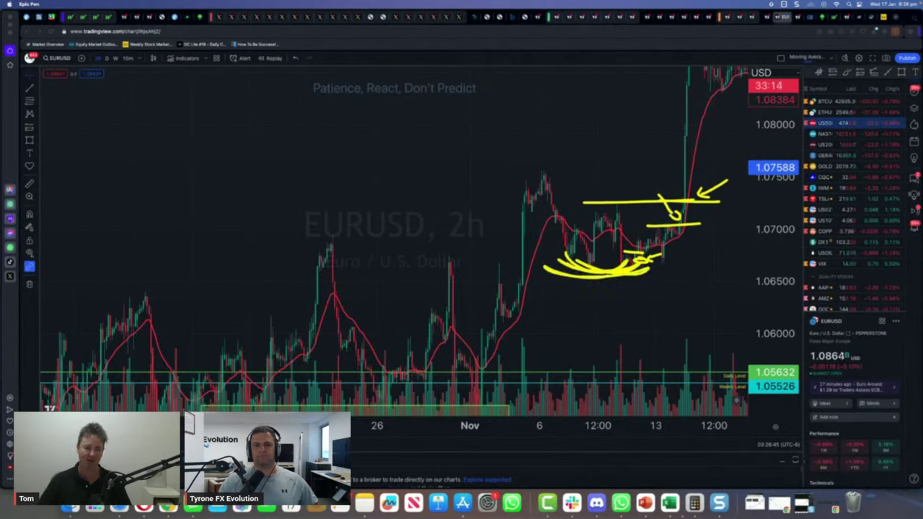
pyautogui.hotkey('ctrl', 'shift', 'c')
# Trace a zigzag over the pullback lows labelled SC, TR and TRAP, circle the area below, draw a line across it, and clear the ink
pyautogui.moveTo(566, 278)
pyautogui.mouseDown()
pyautogui.moveTo(578, 277)
pyautogui.moveTo(582, 233)
pyautogui.moveTo(603, 283)
pyautogui.moveTo(606, 215)
pyautogui.mouseUp()
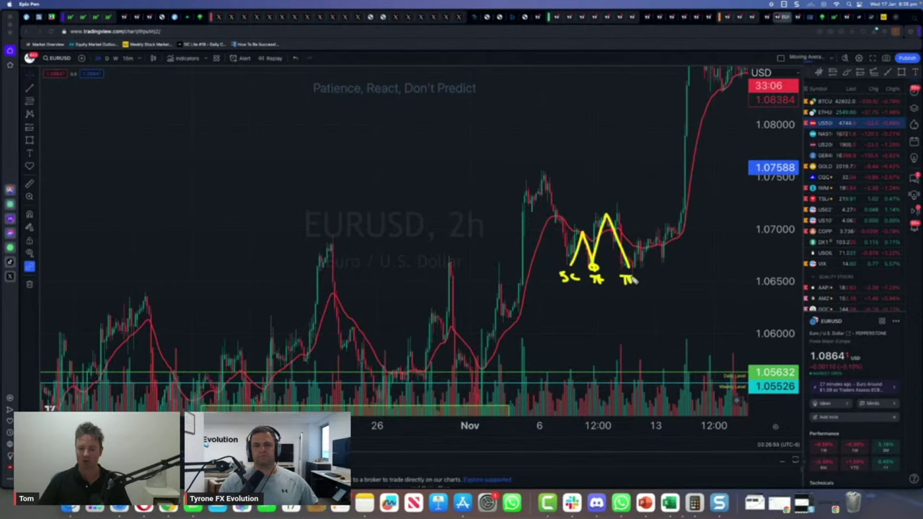
pyautogui.moveTo(651, 280); pyautogui.dragTo(634, 256)
pyautogui.moveTo(619, 255)
pyautogui.mouseDown()
pyautogui.moveTo(661, 257)
pyautogui.moveTo(659, 264)
pyautogui.mouseUp()
pyautogui.moveTo(764, 283); pyautogui.dragTo(765, 289)
pyautogui.moveTo(543, 243); pyautogui.dragTo(691, 252)
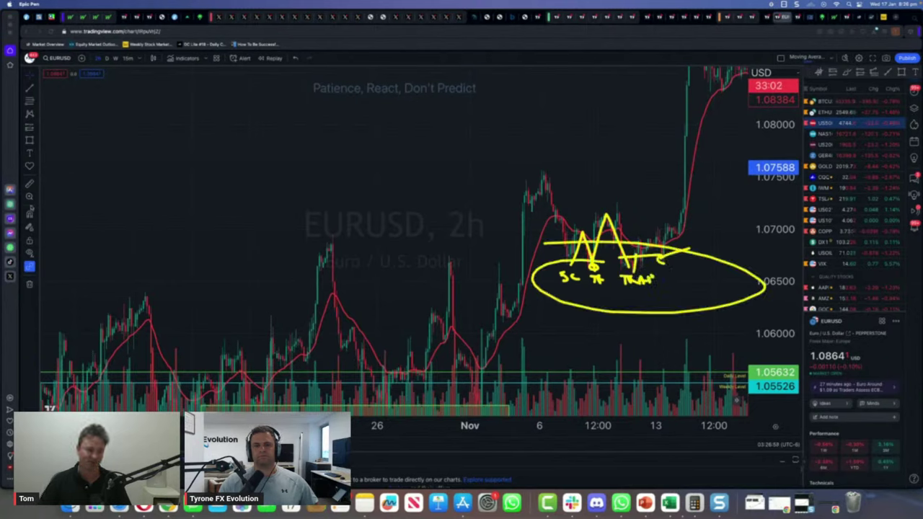
pyautogui.hotkey('ctrl', 'shift', 'c')
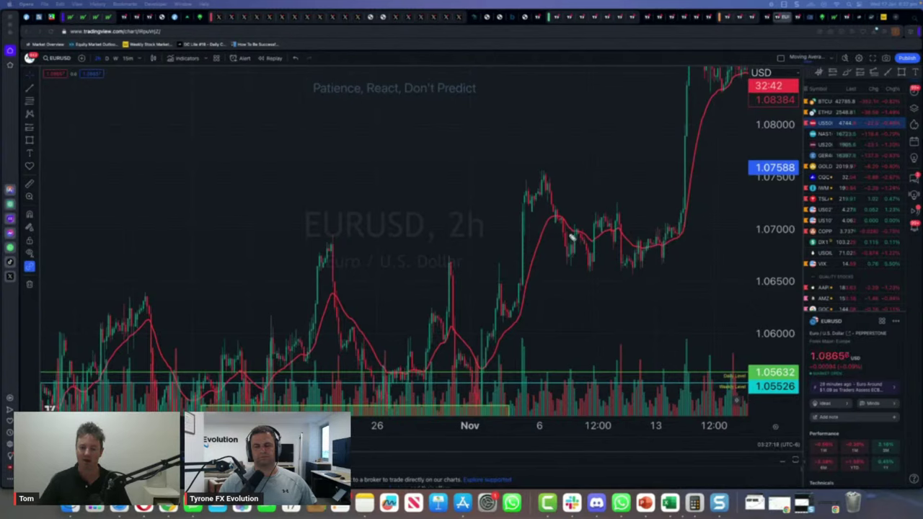
# Trace the November rally and a W-shaped bottom with an upward arrow, outline and circle the range, and clear the ink
pyautogui.moveTo(541, 177); pyautogui.dragTo(587, 269)
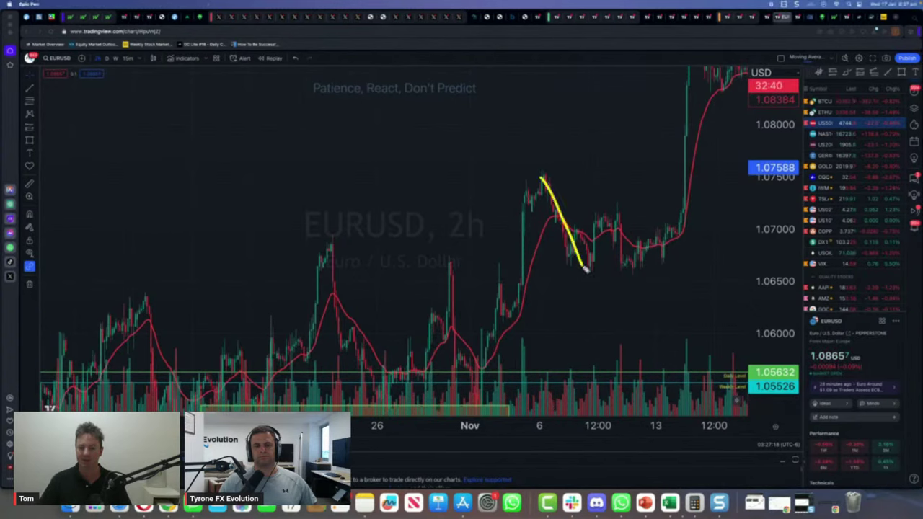
pyautogui.moveTo(594, 225)
pyautogui.mouseDown()
pyautogui.moveTo(618, 264)
pyautogui.moveTo(627, 186)
pyautogui.mouseUp()
pyautogui.moveTo(564, 266); pyautogui.dragTo(654, 274)
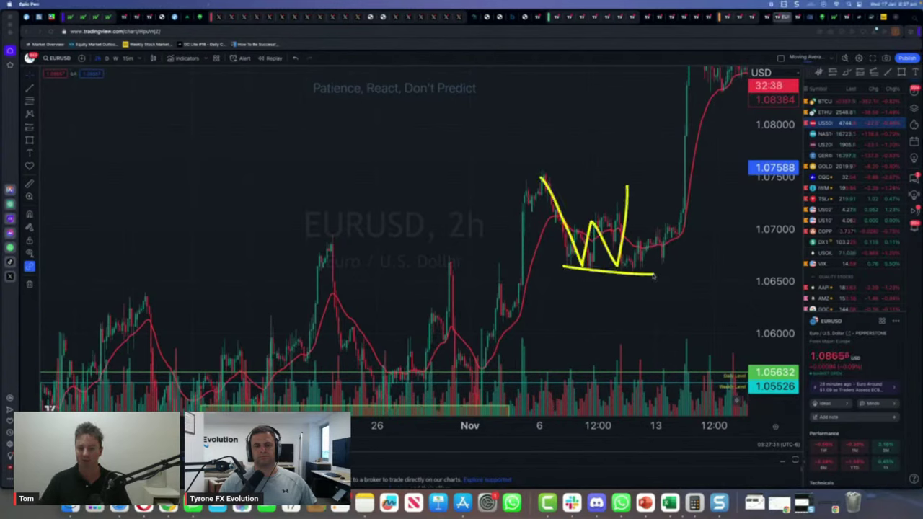
pyautogui.moveTo(573, 215); pyautogui.dragTo(677, 217)
pyautogui.moveTo(537, 185)
pyautogui.mouseDown()
pyautogui.moveTo(586, 270)
pyautogui.moveTo(618, 264)
pyautogui.moveTo(630, 130)
pyautogui.moveTo(641, 134)
pyautogui.mouseUp()
pyautogui.moveTo(475, 370)
pyautogui.mouseDown()
pyautogui.moveTo(541, 158)
pyautogui.moveTo(584, 267)
pyautogui.mouseUp()
pyautogui.moveTo(723, 229); pyautogui.dragTo(665, 252)
pyautogui.moveTo(610, 210)
pyautogui.mouseDown()
pyautogui.moveTo(534, 260)
pyautogui.moveTo(605, 213)
pyautogui.mouseUp()
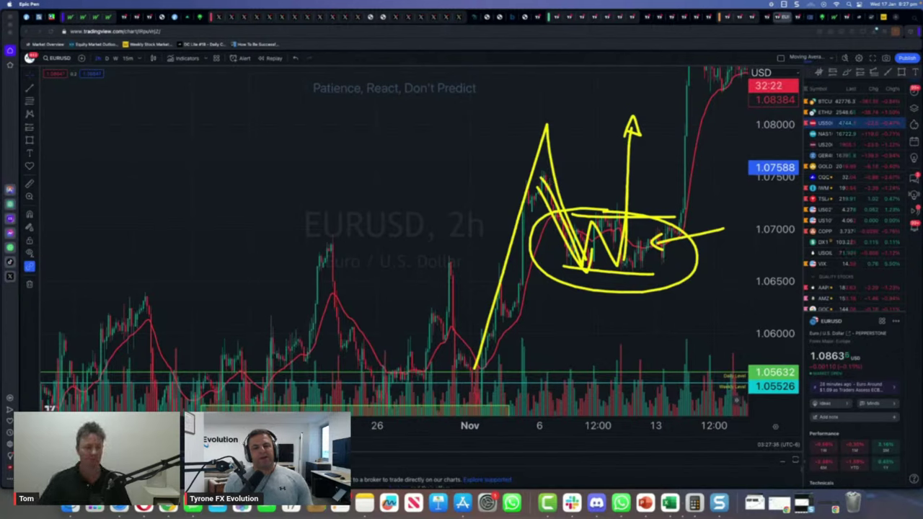
pyautogui.hotkey('ctrl', 'shift', 'c')
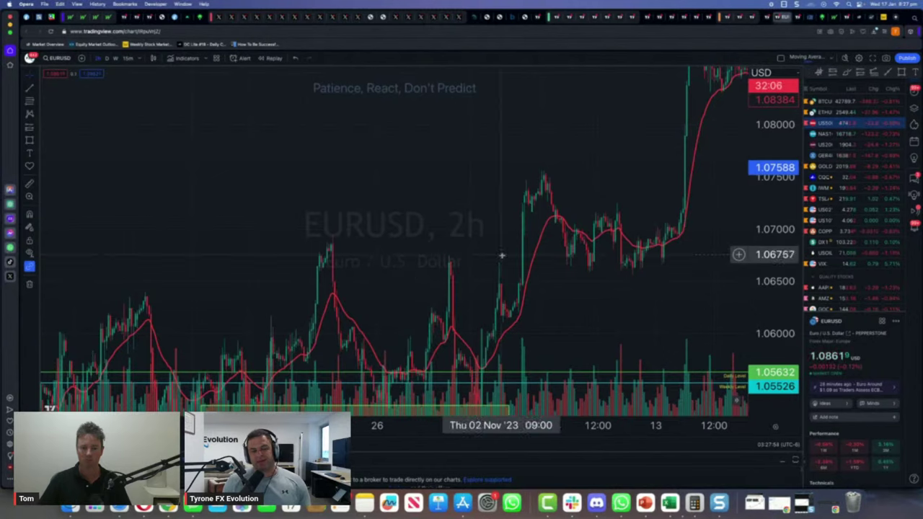
# Draw a curved arrow beneath the early-November EURUSD pullback lows, rising towards the breakout, then remove it
pyautogui.moveTo(560, 282); pyautogui.dragTo(592, 257)
pyautogui.hscroll(5, 592, 257)
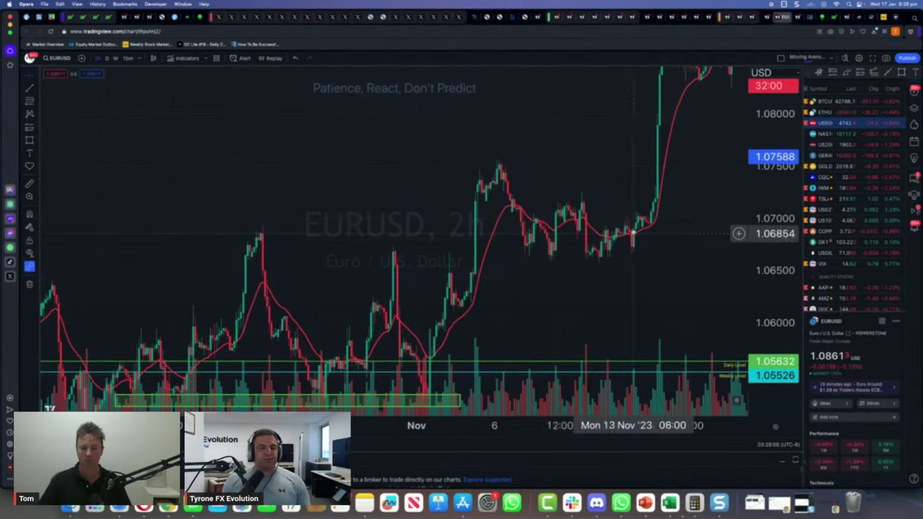
pyautogui.scroll(3, 567, 298)
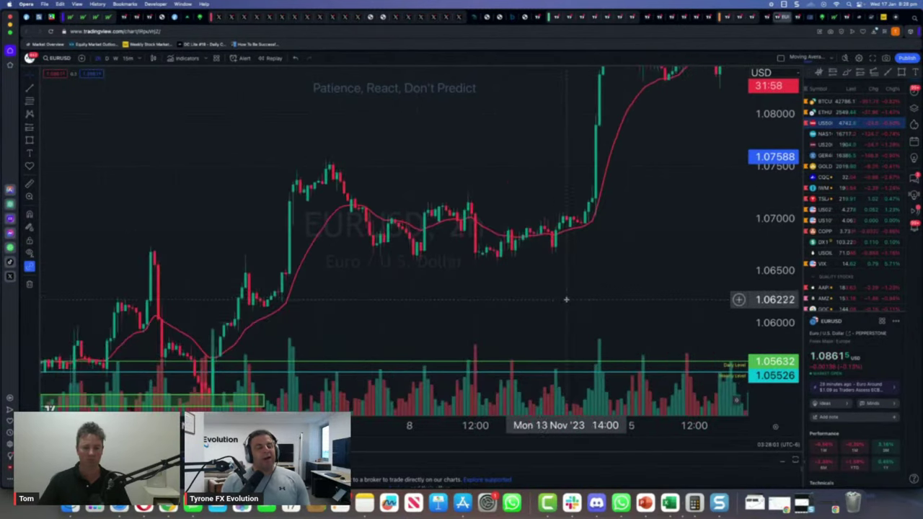
pyautogui.scroll(3, 560, 287)
pyautogui.hscroll(-2, 560, 287)
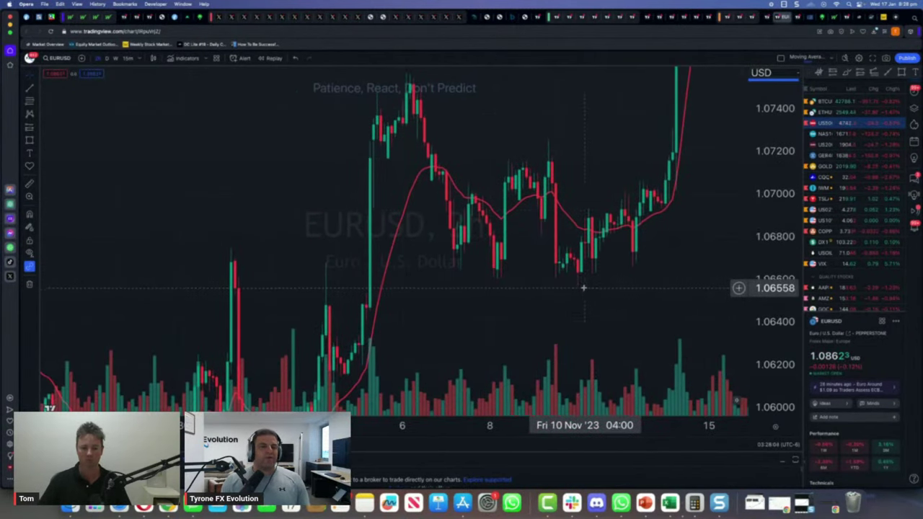
pyautogui.moveTo(402, 251)
pyautogui.mouseDown()
pyautogui.moveTo(612, 291)
pyautogui.moveTo(671, 268)
pyautogui.moveTo(678, 280)
pyautogui.mouseUp()
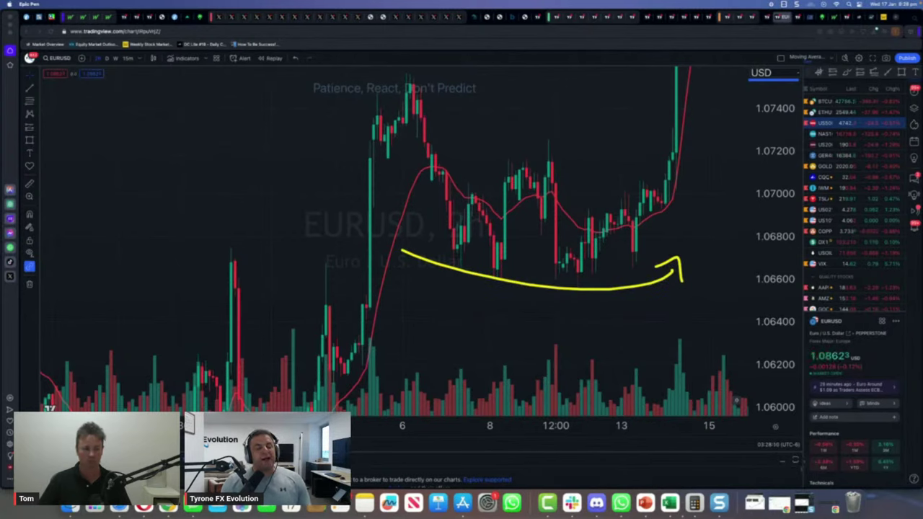
pyautogui.press('super+z')
pyautogui.press('Escape')
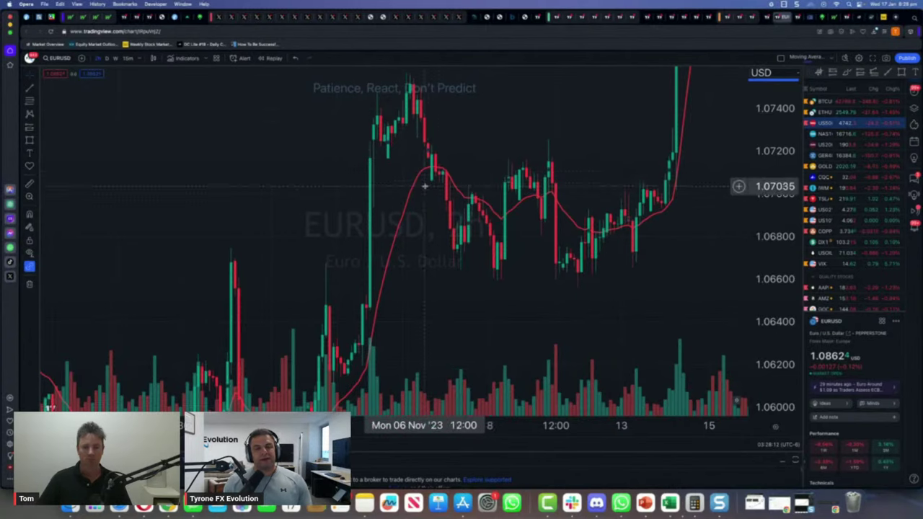
pyautogui.scroll(5, 436, 180)
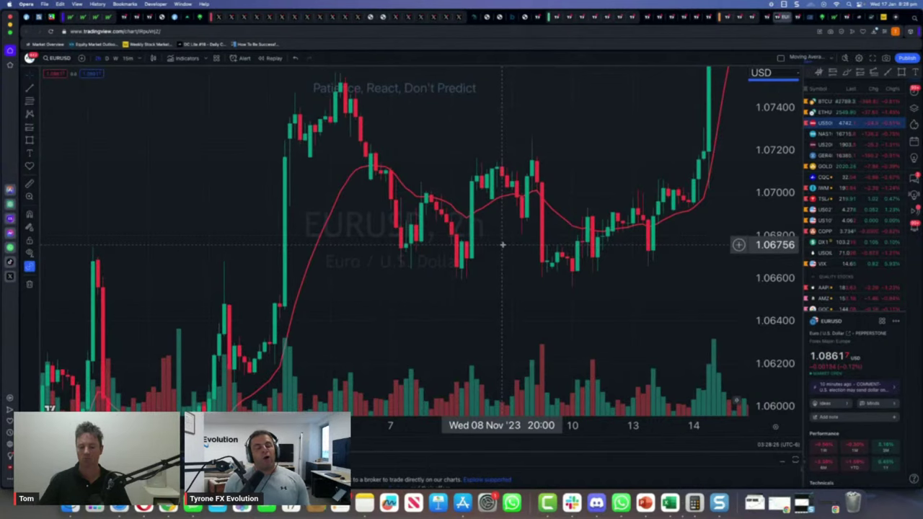
# On the daily US500 chart, write a circled 100% above the price and circle the December–January price action, clearing the ink after each
pyautogui.click(766, 21)
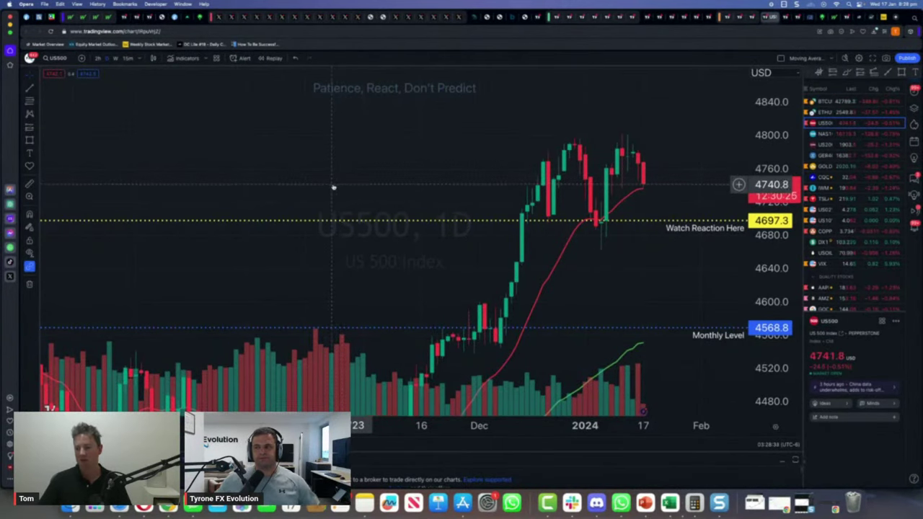
pyautogui.scroll(3, 317, 189)
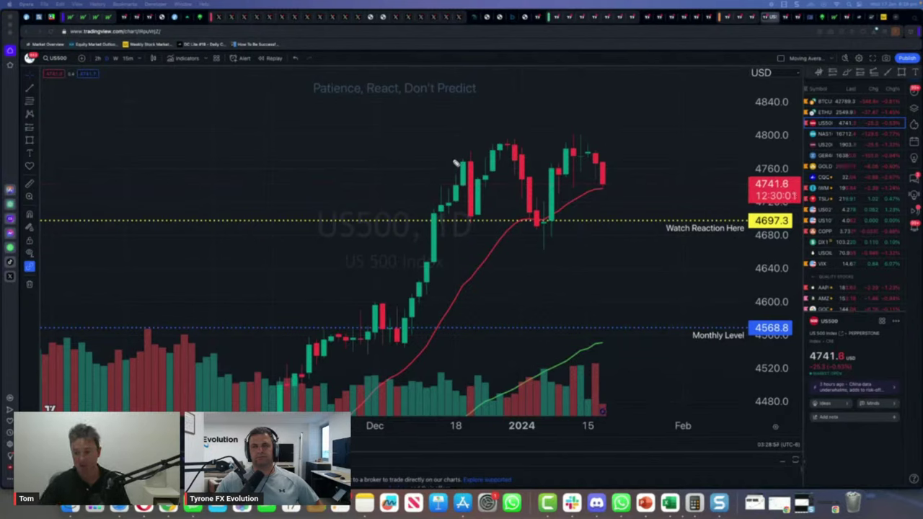
pyautogui.moveTo(452, 77)
pyautogui.mouseDown()
pyautogui.moveTo(449, 93)
pyautogui.moveTo(510, 78)
pyautogui.mouseUp()
pyautogui.moveTo(522, 71)
pyautogui.mouseDown()
pyautogui.moveTo(511, 93)
pyautogui.moveTo(559, 65)
pyautogui.mouseUp()
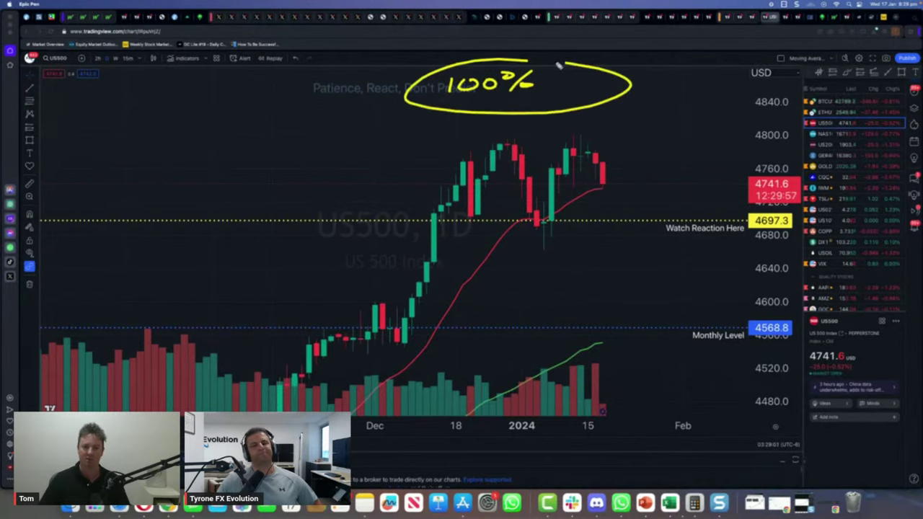
pyautogui.hotkey('ctrl', 'shift', 'c')
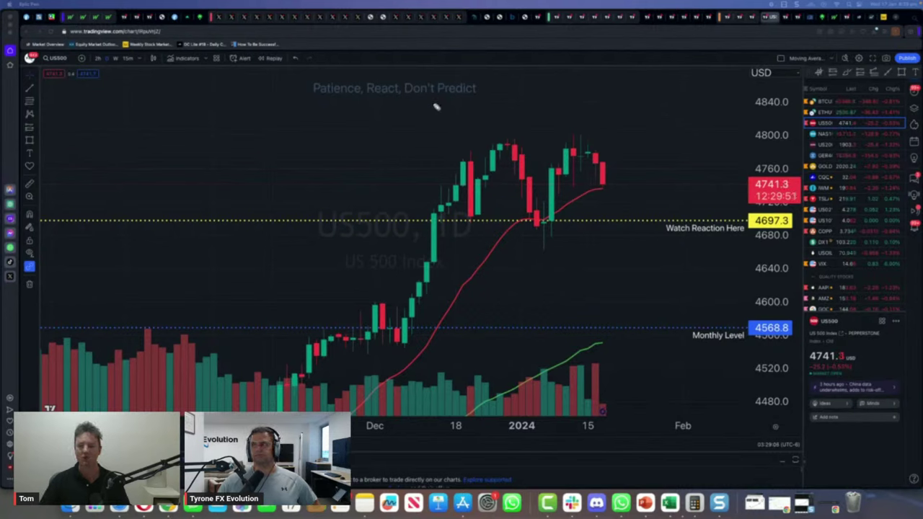
pyautogui.moveTo(442, 93); pyautogui.dragTo(609, 313)
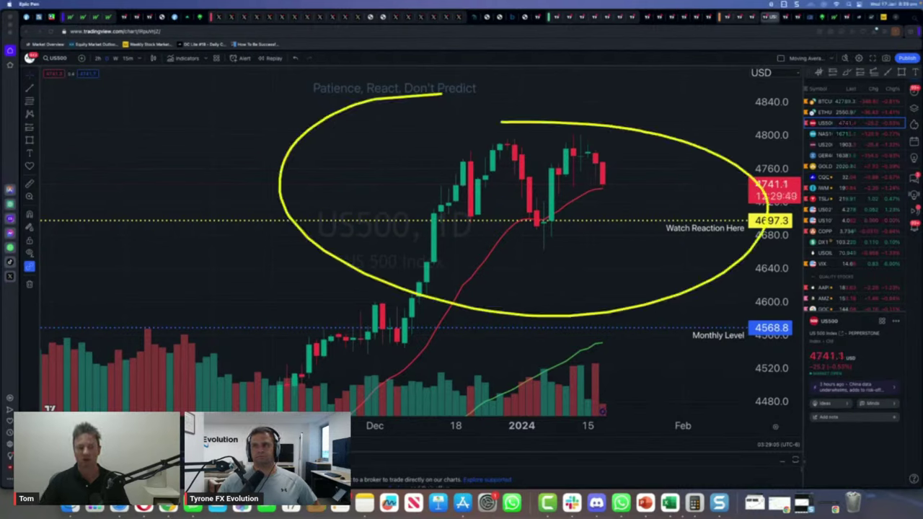
pyautogui.hotkey('ctrl', 'shift', 'e')
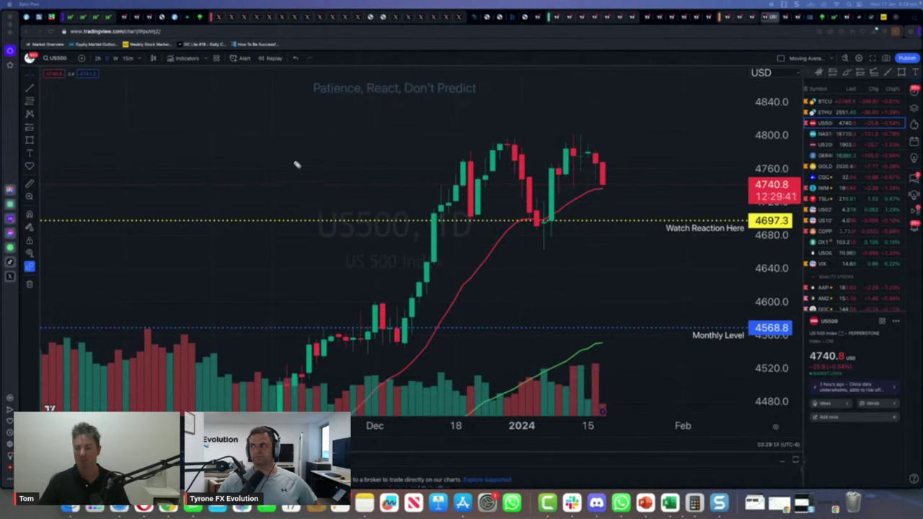
# Write $10, $20 and a third $ in a column beside the US500 rally, circle the column, and clear the ink
pyautogui.moveTo(259, 138)
pyautogui.mouseDown()
pyautogui.moveTo(244, 153)
pyautogui.moveTo(266, 153)
pyautogui.mouseUp()
pyautogui.moveTo(280, 137); pyautogui.dragTo(278, 139)
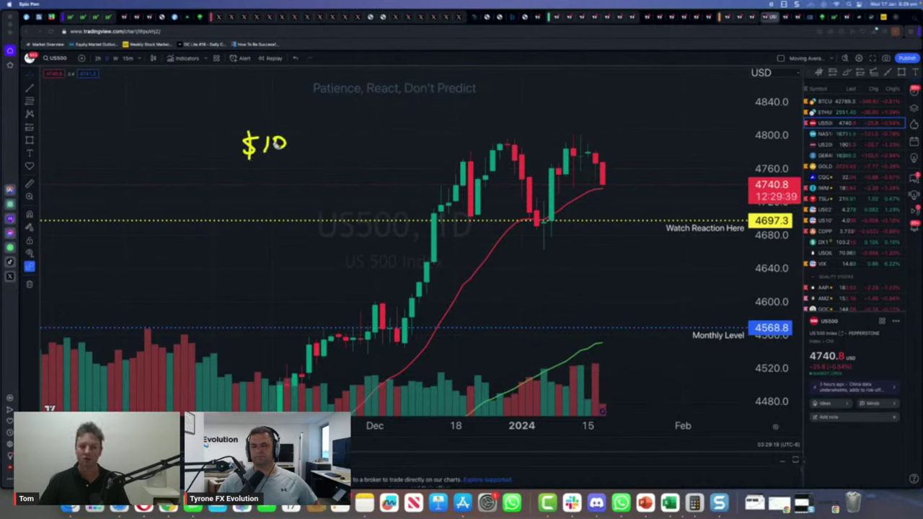
pyautogui.moveTo(255, 170)
pyautogui.mouseDown()
pyautogui.moveTo(247, 201)
pyautogui.moveTo(273, 191)
pyautogui.mouseUp()
pyautogui.moveTo(284, 178); pyautogui.dragTo(288, 182)
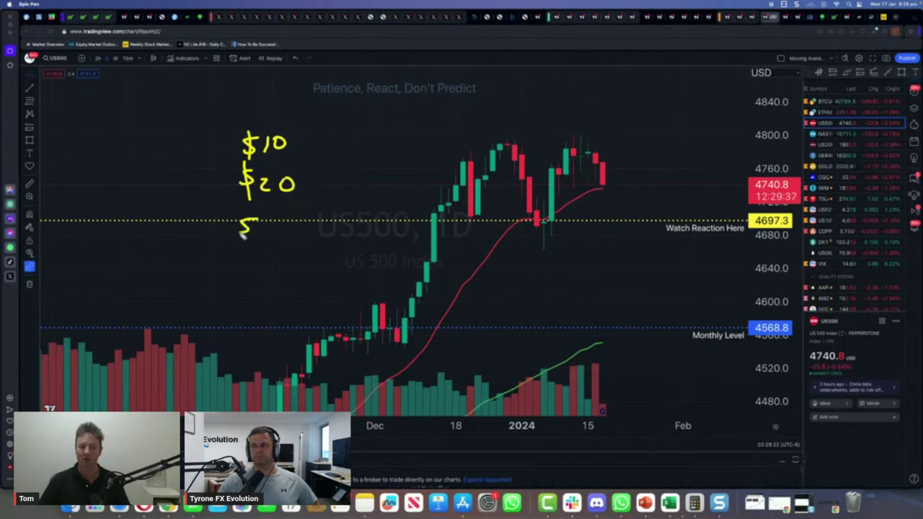
pyautogui.moveTo(244, 236); pyautogui.dragTo(234, 238)
pyautogui.moveTo(250, 206); pyautogui.dragTo(246, 242)
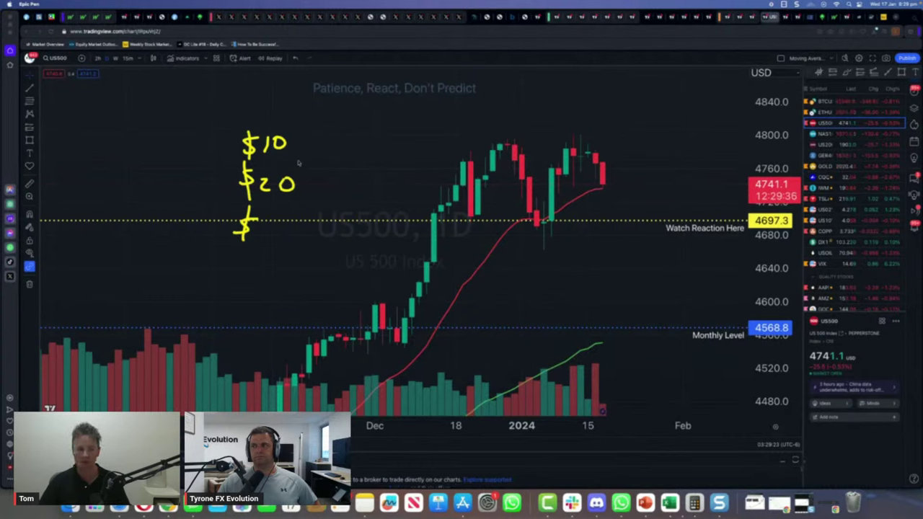
pyautogui.moveTo(312, 92)
pyautogui.mouseDown()
pyautogui.moveTo(278, 334)
pyautogui.moveTo(261, 114)
pyautogui.mouseUp()
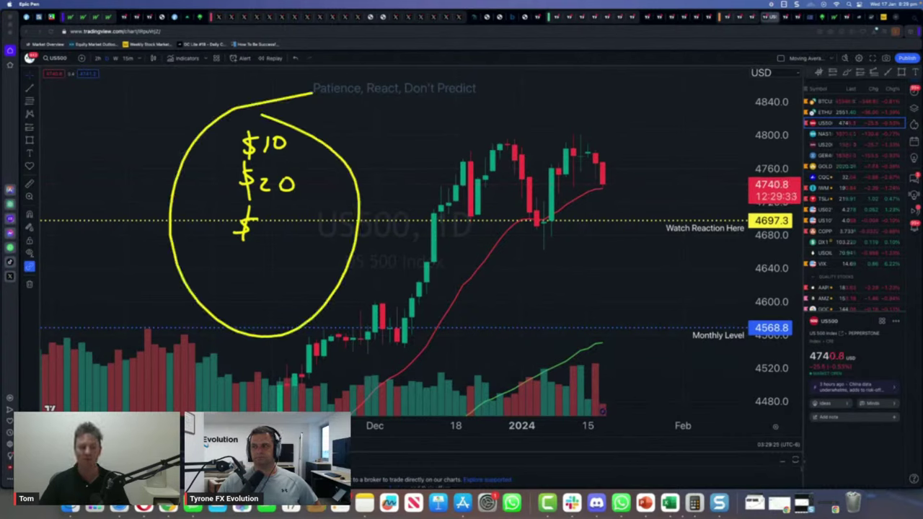
pyautogui.hotkey('ctrl', 'shift', 'c')
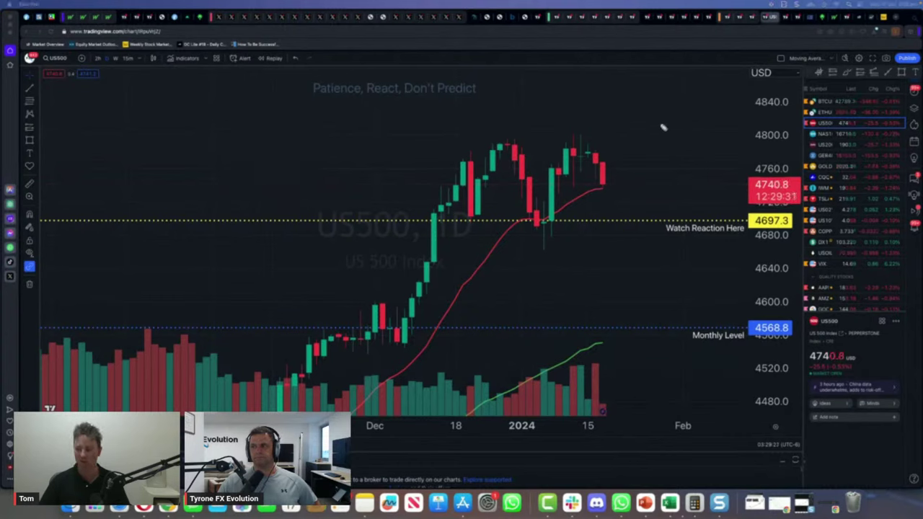
# Write a circled 100 with 70 and 30 below it, circle the split, link them with a curved arrow, and clear the ink
pyautogui.moveTo(294, 186)
pyautogui.mouseDown()
pyautogui.moveTo(293, 211)
pyautogui.moveTo(316, 186)
pyautogui.moveTo(336, 187)
pyautogui.mouseUp()
pyautogui.moveTo(305, 156)
pyautogui.mouseDown()
pyautogui.moveTo(226, 223)
pyautogui.moveTo(315, 147)
pyautogui.mouseUp()
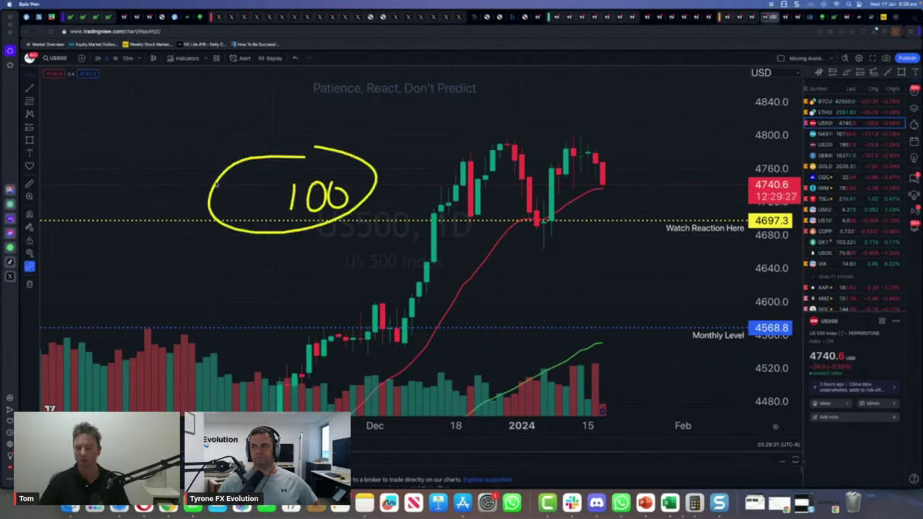
pyautogui.moveTo(302, 256); pyautogui.dragTo(311, 279)
pyautogui.moveTo(339, 252)
pyautogui.mouseDown()
pyautogui.moveTo(362, 251)
pyautogui.moveTo(387, 269)
pyautogui.mouseUp()
pyautogui.moveTo(427, 243)
pyautogui.mouseDown()
pyautogui.moveTo(415, 261)
pyautogui.moveTo(427, 245)
pyautogui.mouseUp()
pyautogui.moveTo(389, 216)
pyautogui.mouseDown()
pyautogui.moveTo(274, 313)
pyautogui.moveTo(433, 231)
pyautogui.moveTo(423, 231)
pyautogui.mouseUp()
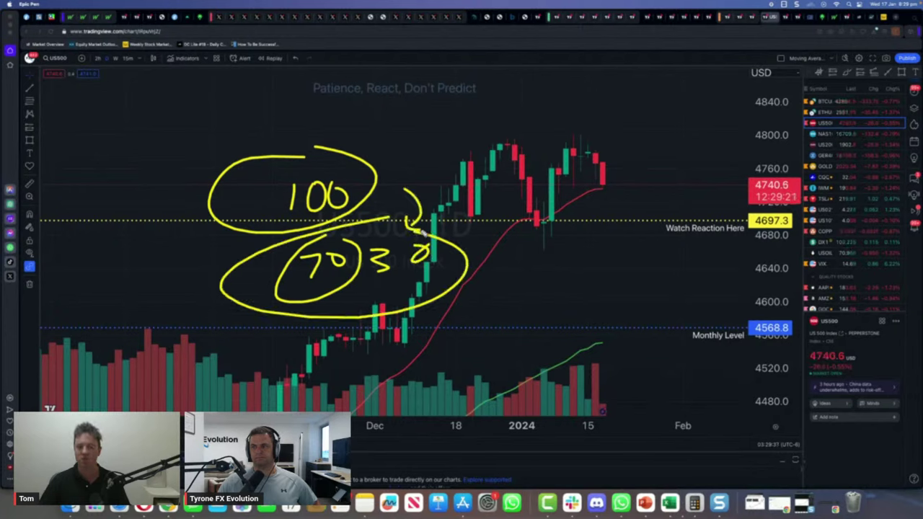
pyautogui.hotkey('ctrl', 'shift', 'c')
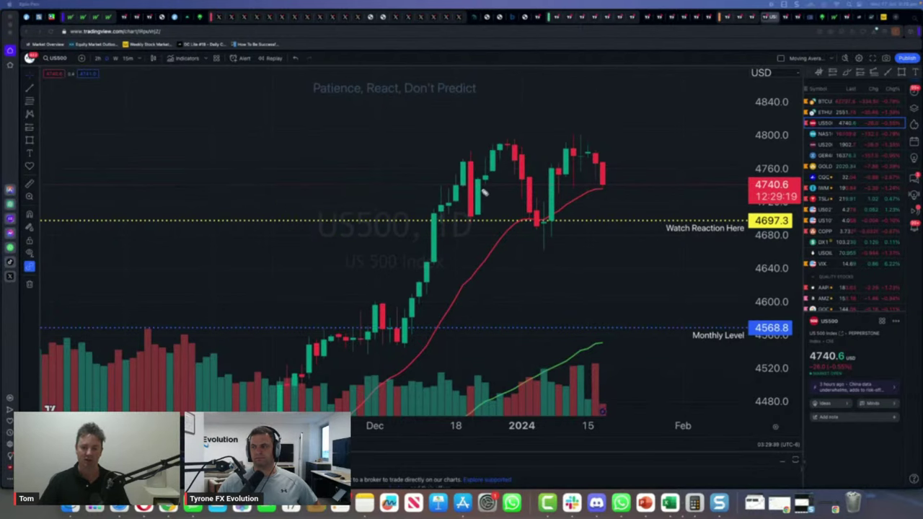
# Draw an upward arrow along the US500 rally from November to the mid-December high, then clear the ink
pyautogui.moveTo(314, 376); pyautogui.dragTo(470, 153)
pyautogui.moveTo(447, 165); pyautogui.dragTo(473, 167)
pyautogui.hotkey('ctrl', 'shift', 'c')
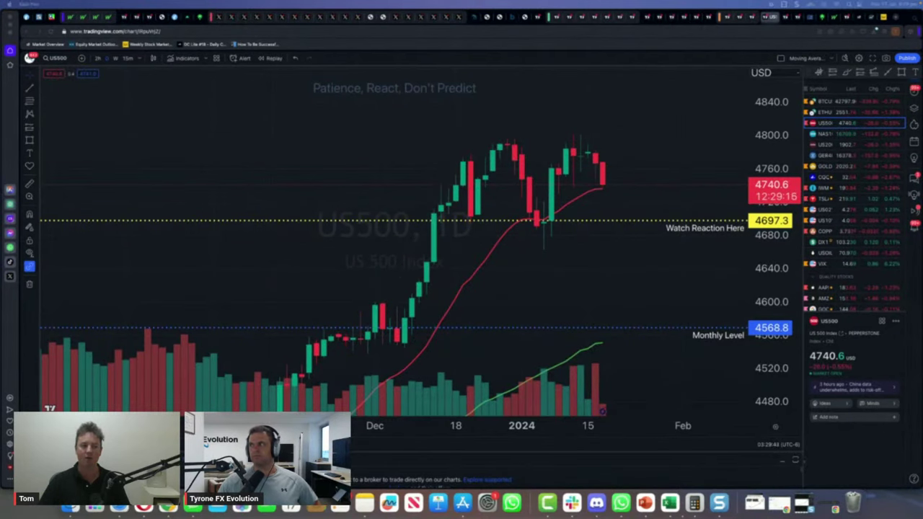
# Draw an arrow up the US500 rally from the late-October low, trace and circle the December zigzag, add a curved arrow, and clear the ink
pyautogui.scroll(-8, 665, 358)
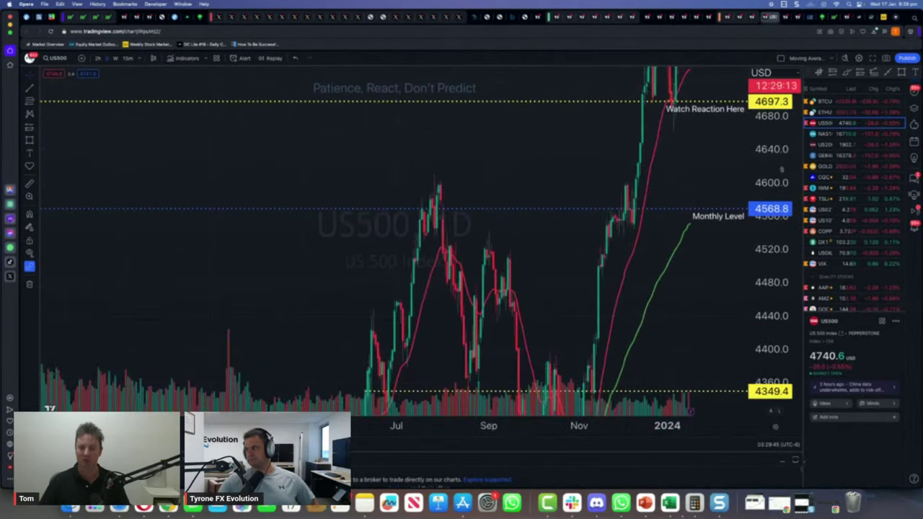
pyautogui.scroll(3, 669, 267)
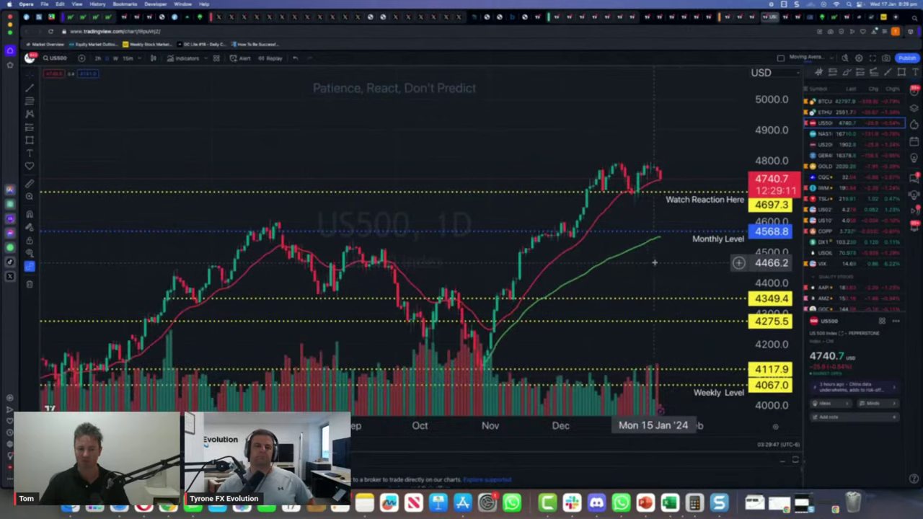
pyautogui.moveTo(619, 268); pyautogui.dragTo(612, 250)
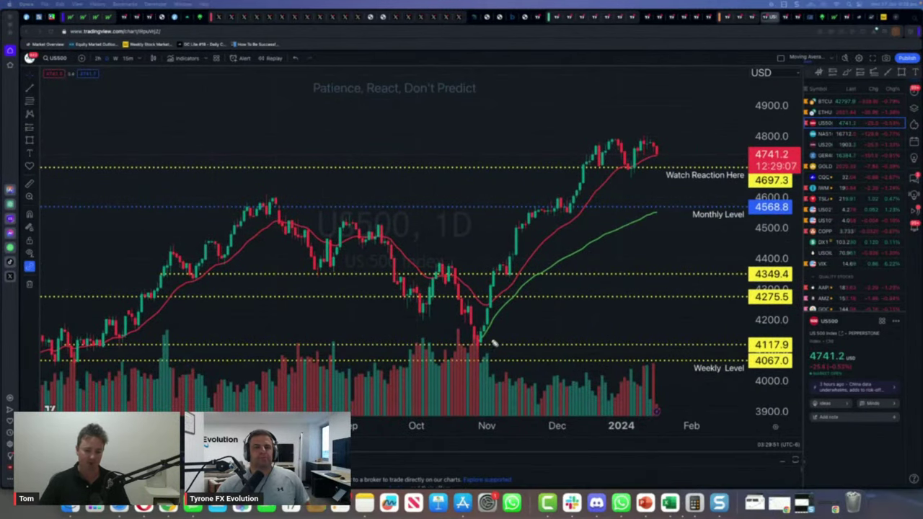
pyautogui.moveTo(481, 340)
pyautogui.mouseDown()
pyautogui.moveTo(554, 225)
pyautogui.moveTo(573, 159)
pyautogui.moveTo(600, 167)
pyautogui.moveTo(617, 138)
pyautogui.moveTo(625, 174)
pyautogui.moveTo(633, 171)
pyautogui.mouseUp()
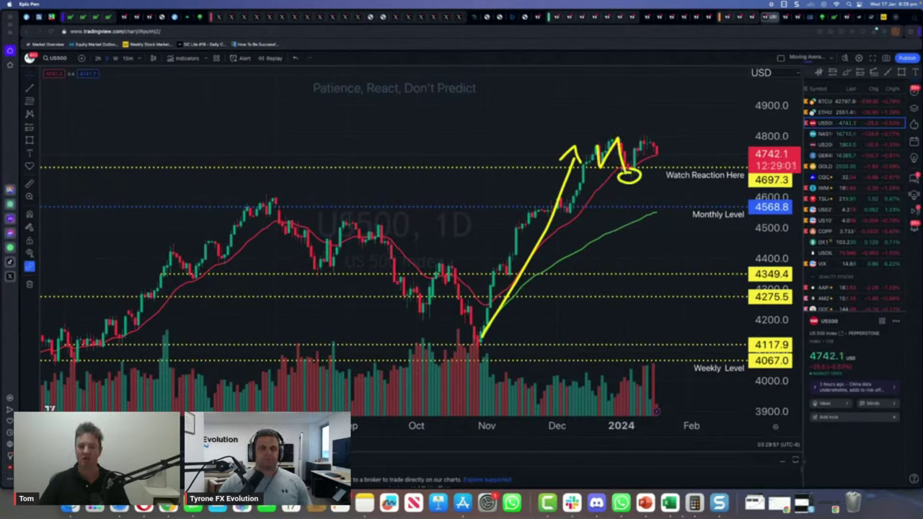
pyautogui.moveTo(631, 130)
pyautogui.mouseDown()
pyautogui.moveTo(597, 171)
pyautogui.moveTo(635, 132)
pyautogui.mouseUp()
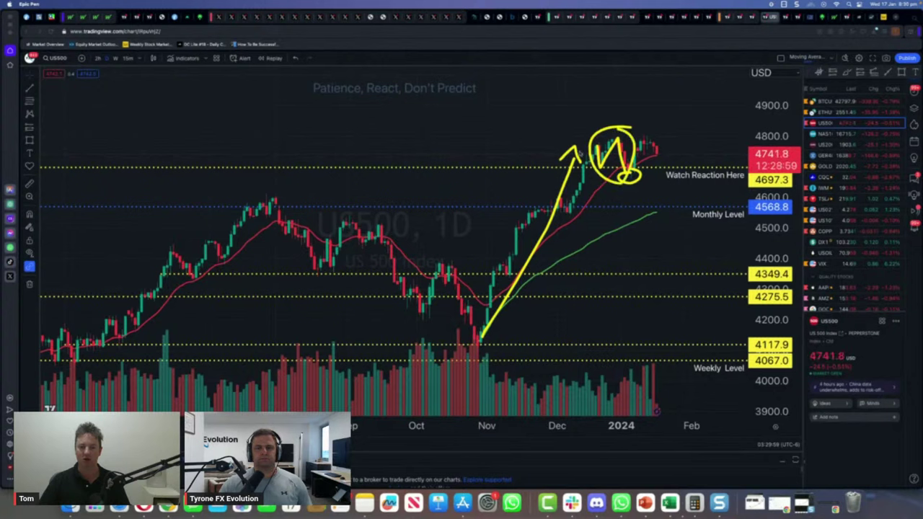
pyautogui.moveTo(651, 90)
pyautogui.mouseDown()
pyautogui.moveTo(636, 125)
pyautogui.moveTo(649, 130)
pyautogui.mouseUp()
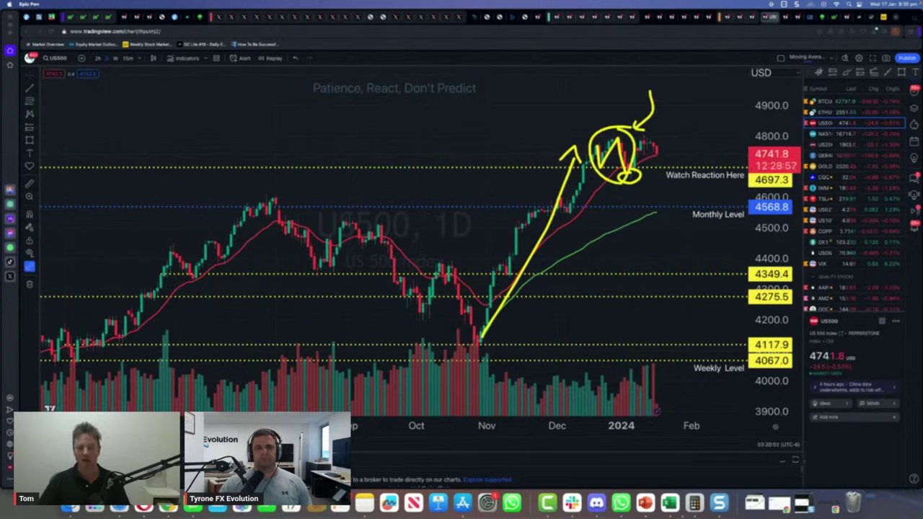
pyautogui.click(11, 283)
# Draw an arrow from the late-October low to the December high, clear it, sketch one downward and one upward arrow, and clear the ink
pyautogui.moveTo(487, 336); pyautogui.dragTo(612, 130)
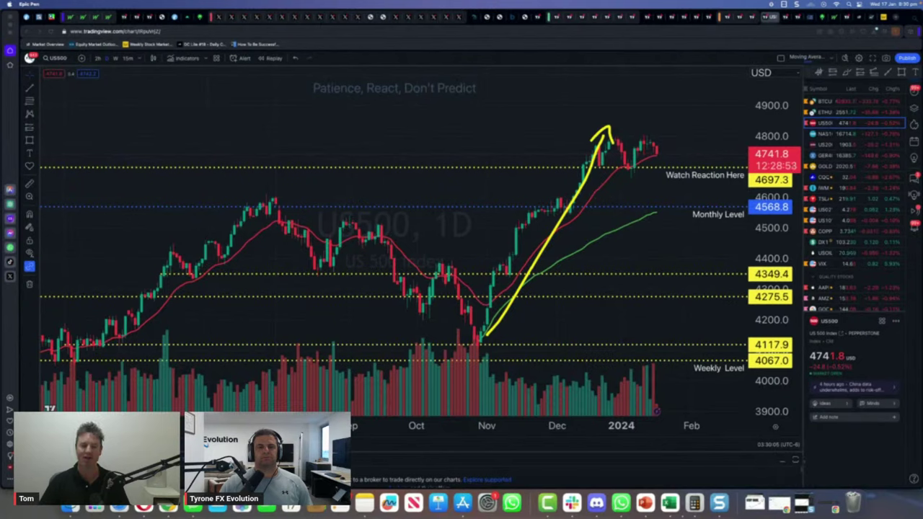
pyautogui.click(10, 284)
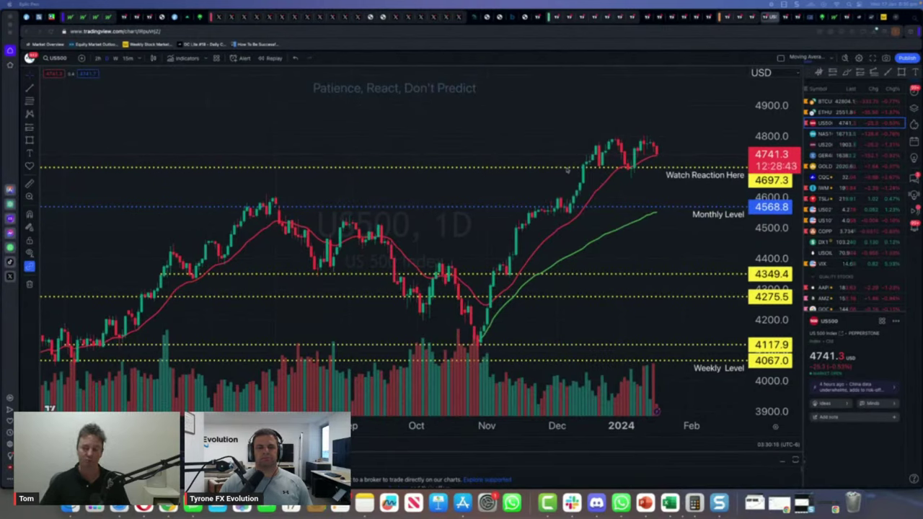
pyautogui.moveTo(425, 83); pyautogui.dragTo(491, 280)
pyautogui.moveTo(548, 284); pyautogui.dragTo(579, 61)
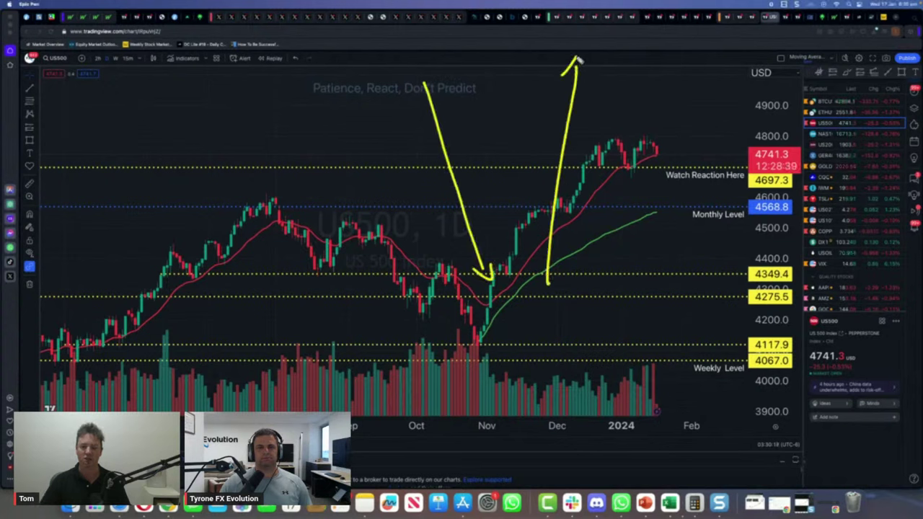
pyautogui.press('Escape')
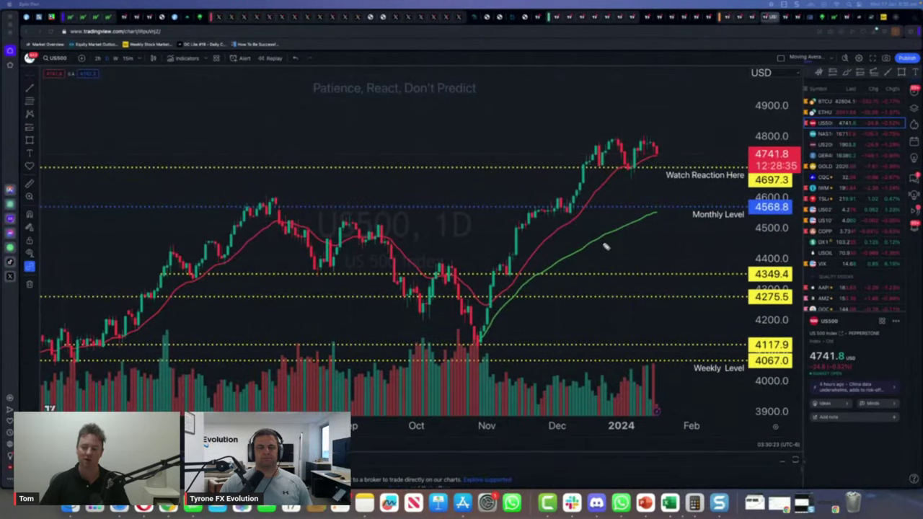
# Write BC, UT and a second BC above the December US500 peaks with a small down arrow, then clear the ink
pyautogui.moveTo(595, 142)
pyautogui.mouseDown()
pyautogui.moveTo(590, 133)
pyautogui.moveTo(613, 135)
pyautogui.moveTo(610, 129)
pyautogui.moveTo(632, 124)
pyautogui.moveTo(613, 116)
pyautogui.moveTo(636, 121)
pyautogui.mouseUp()
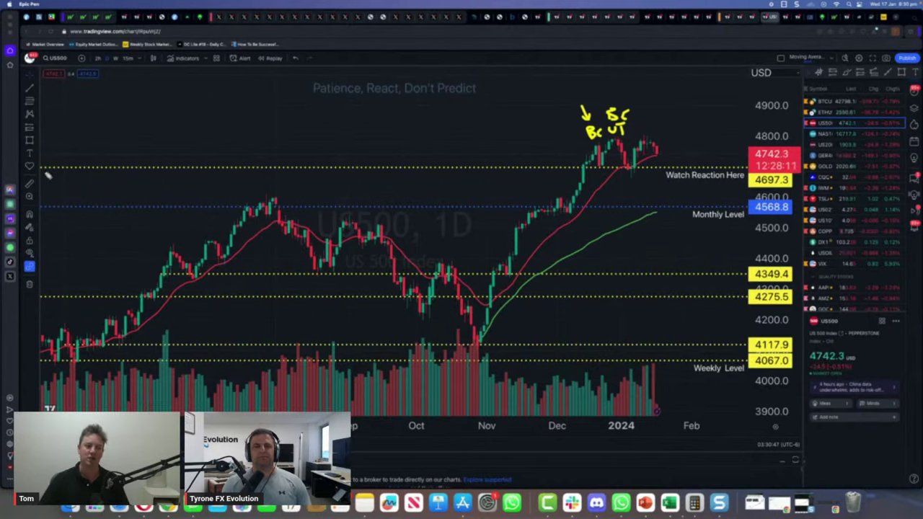
pyautogui.click(10, 276)
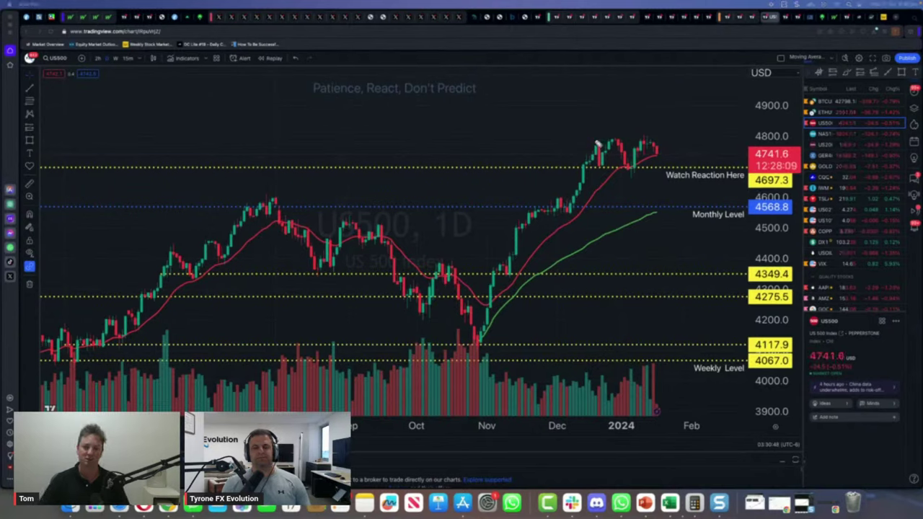
# Mark and number the US500 peaks 1, 2 and 3, write CM with an arrow to an underlined BUY, and clear the ink
pyautogui.moveTo(594, 140); pyautogui.dragTo(627, 132)
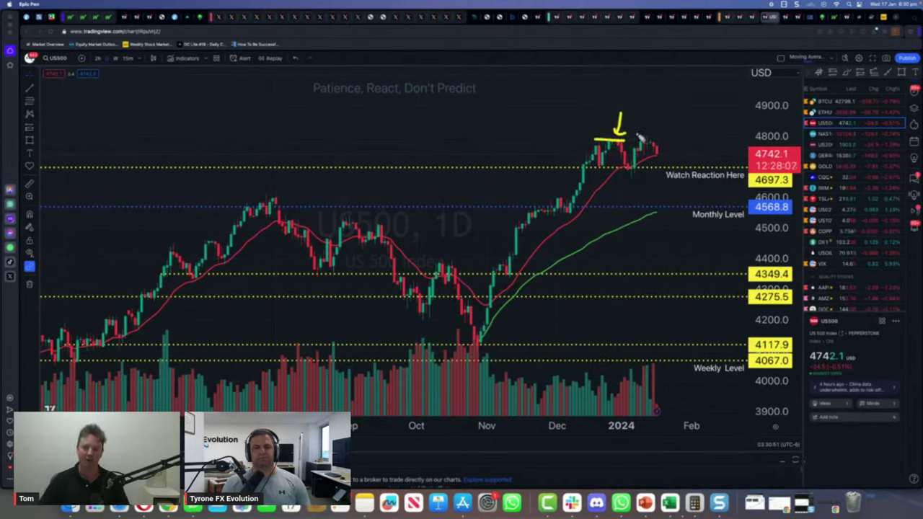
pyautogui.moveTo(676, 116); pyautogui.dragTo(658, 130)
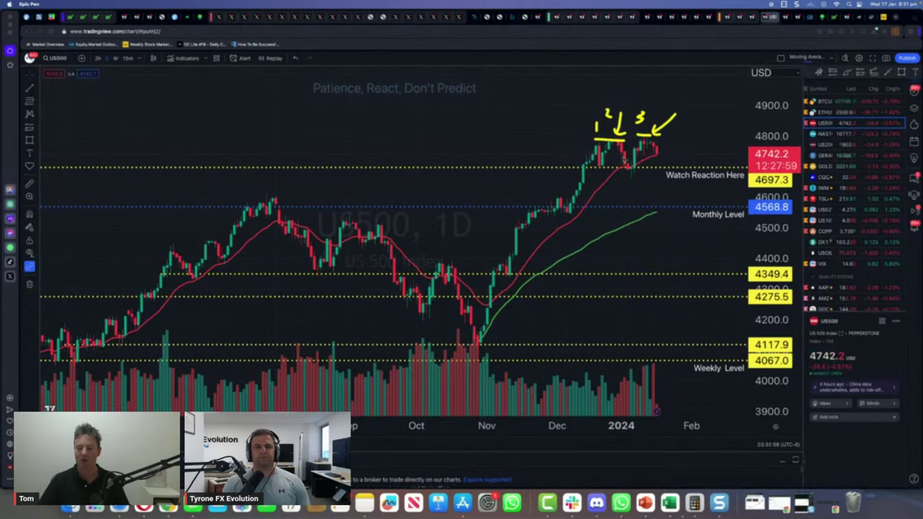
pyautogui.moveTo(619, 179); pyautogui.dragTo(636, 163)
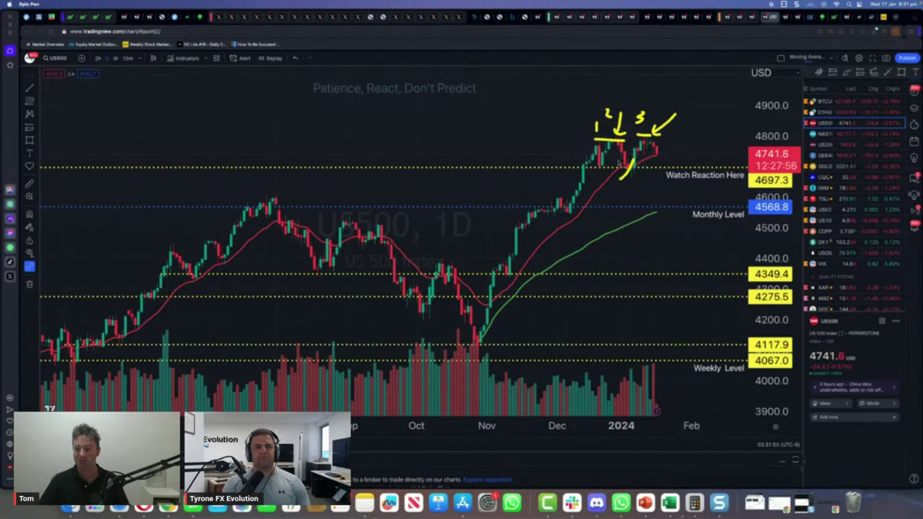
pyautogui.moveTo(431, 139)
pyautogui.mouseDown()
pyautogui.moveTo(462, 119)
pyautogui.moveTo(462, 141)
pyautogui.moveTo(513, 129)
pyautogui.moveTo(581, 137)
pyautogui.mouseUp()
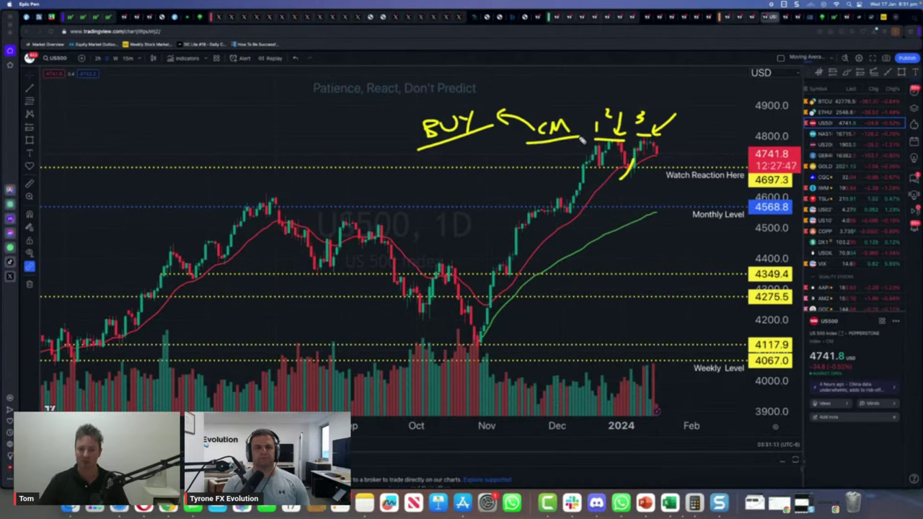
pyautogui.press('super+shift+c')
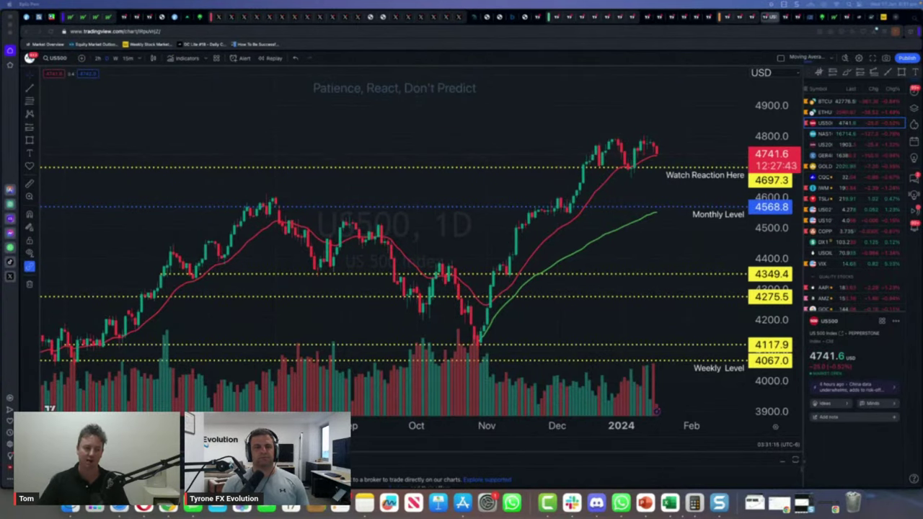
# Sketch a projected US500 drop through 4697.3 to the monthly level, circle both targets and the early-December consolidation, and clear the ink
pyautogui.scroll(3, 703, 258)
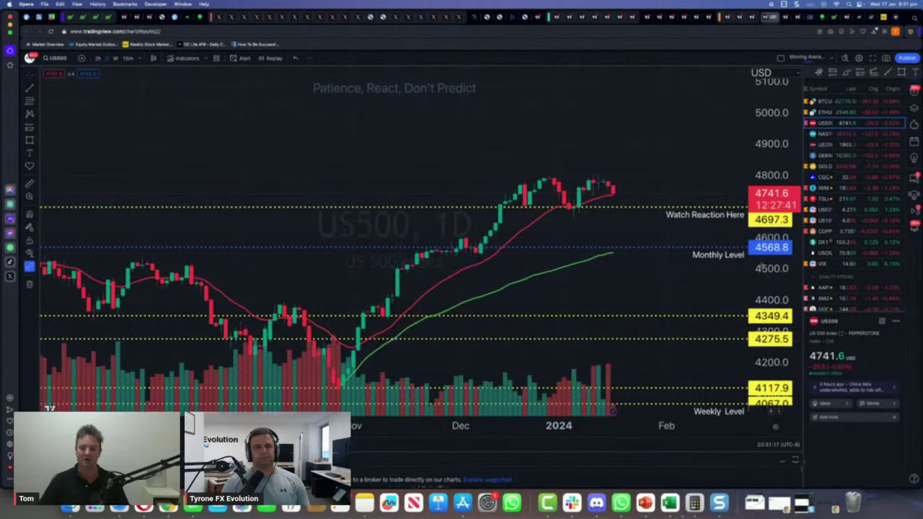
pyautogui.scroll(3, 649, 238)
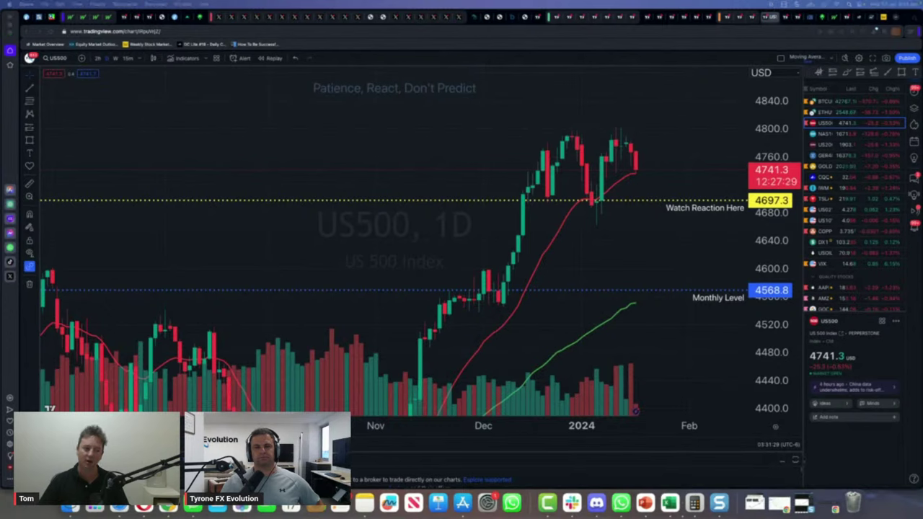
pyautogui.moveTo(636, 166)
pyautogui.mouseDown()
pyautogui.moveTo(649, 218)
pyautogui.moveTo(671, 205)
pyautogui.moveTo(693, 214)
pyautogui.moveTo(706, 279)
pyautogui.moveTo(735, 290)
pyautogui.mouseUp()
pyautogui.moveTo(497, 273)
pyautogui.mouseDown()
pyautogui.moveTo(438, 295)
pyautogui.moveTo(513, 257)
pyautogui.mouseUp()
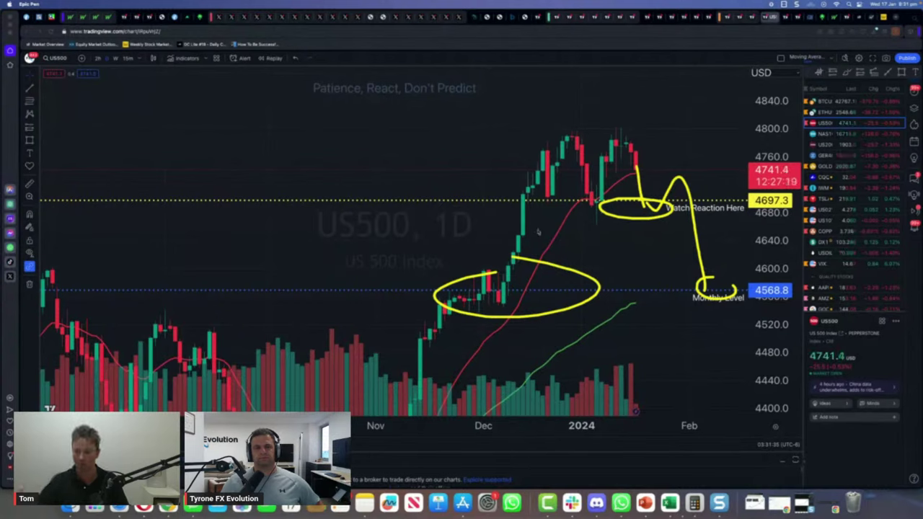
pyautogui.hotkey('ctrl', 'shift', 'c')
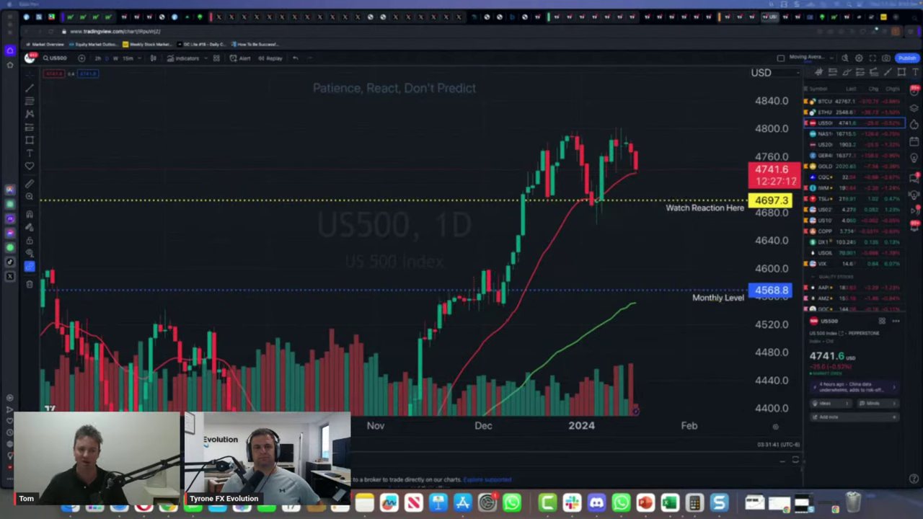
# Circle the steep mid-December US500 rise between the 4568.8 and 4697.3 levels, point an arrow at it, and clear the ink
pyautogui.moveTo(505, 294)
pyautogui.mouseDown()
pyautogui.moveTo(517, 169)
pyautogui.moveTo(531, 229)
pyautogui.mouseUp()
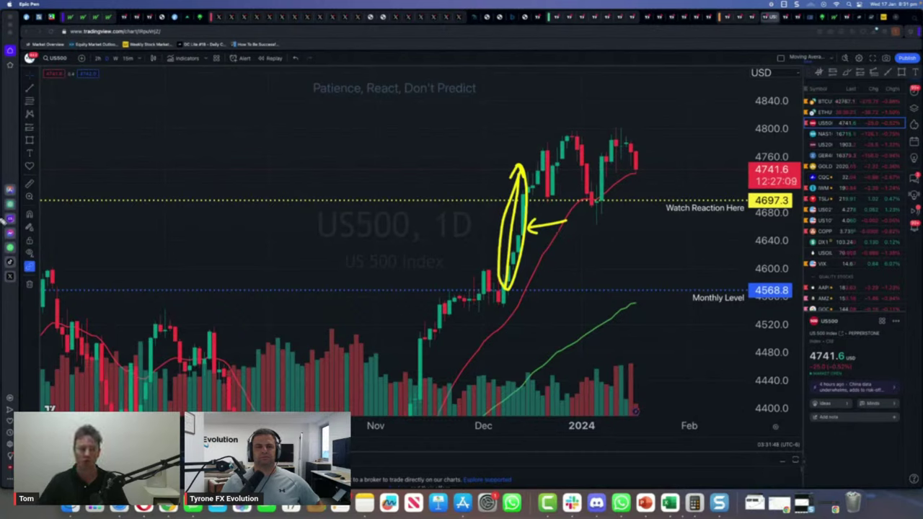
pyautogui.hotkey('ctrl', 'shift', 'c')
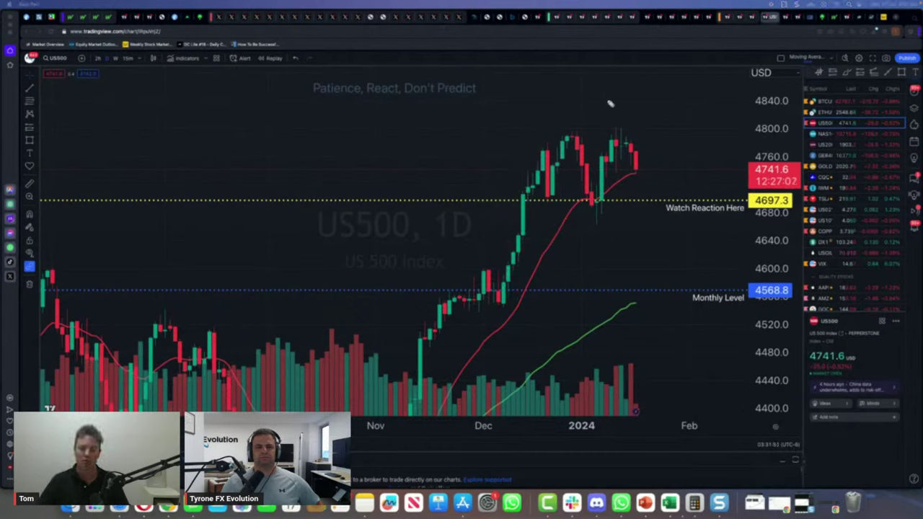
# Circle the December–January US500 range, add a curved arrow and a stepped downward arrow below the 4697.3 level, and clear the ink
pyautogui.moveTo(641, 149)
pyautogui.mouseDown()
pyautogui.moveTo(505, 190)
pyautogui.moveTo(626, 138)
pyautogui.mouseUp()
pyautogui.moveTo(678, 107)
pyautogui.mouseDown()
pyautogui.moveTo(690, 148)
pyautogui.moveTo(644, 190)
pyautogui.moveTo(658, 205)
pyautogui.moveTo(669, 261)
pyautogui.moveTo(679, 253)
pyautogui.mouseUp()
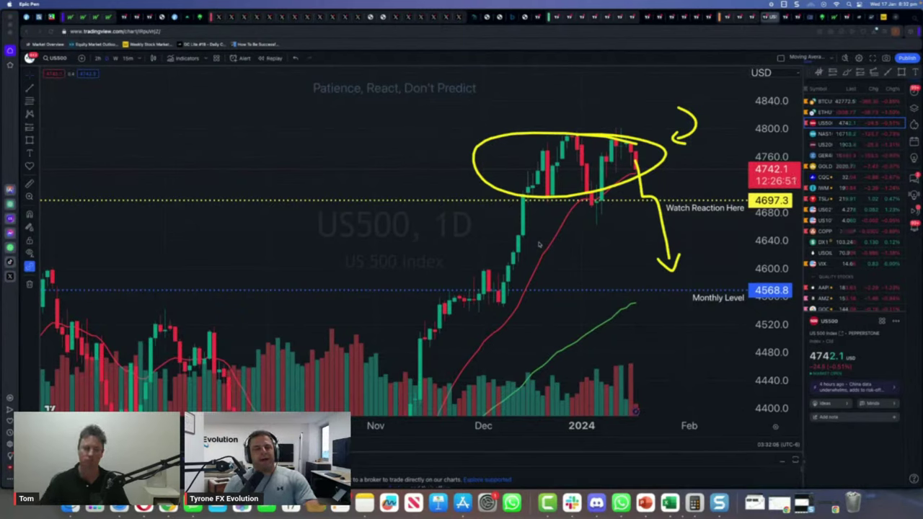
pyautogui.hotkey('ctrl', 'shift', '5')
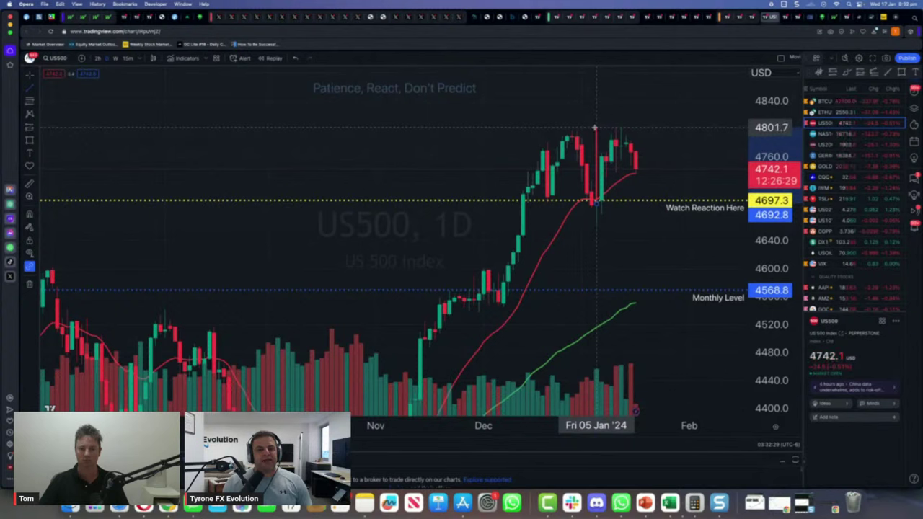
# Draw a vertical trend line the height of the US500 range and place it at 12 January from about 4694.8 down to 4585.9
pyautogui.moveTo(622, 196); pyautogui.dragTo(622, 272)
pyautogui.moveTo(621, 223); pyautogui.dragTo(621, 229)
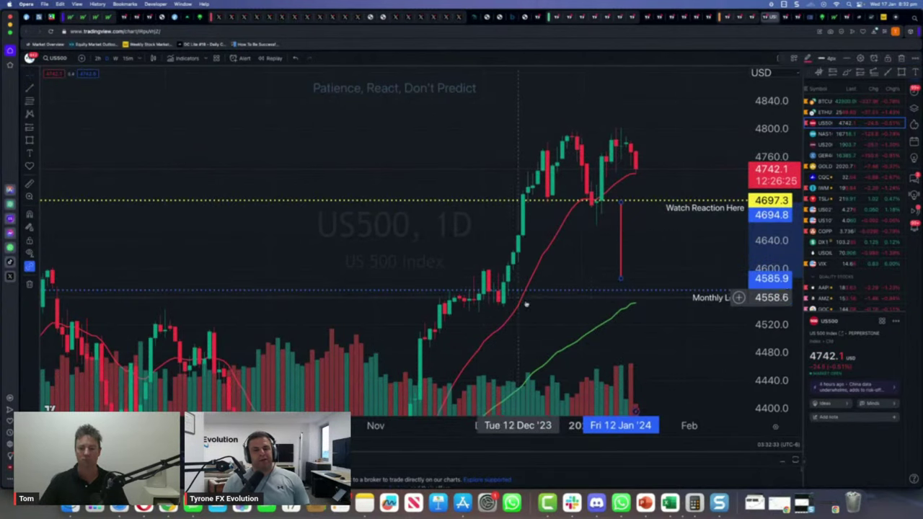
pyautogui.click(585, 262)
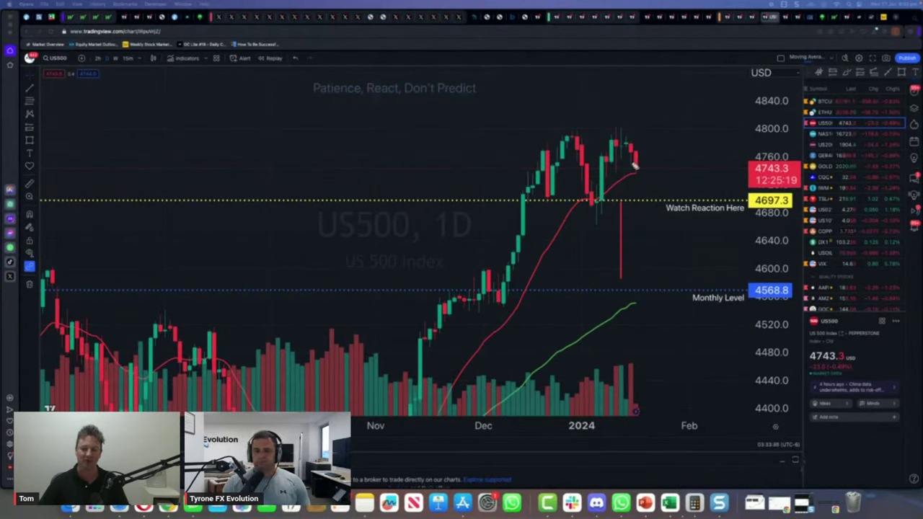
# Circle the US500 topping range above the vertical trend line, point a curved arrow at its latest candles, and clear the ink
pyautogui.moveTo(635, 129)
pyautogui.mouseDown()
pyautogui.moveTo(501, 184)
pyautogui.moveTo(644, 137)
pyautogui.mouseUp()
pyautogui.moveTo(666, 107)
pyautogui.mouseDown()
pyautogui.moveTo(673, 147)
pyautogui.moveTo(683, 134)
pyautogui.mouseUp()
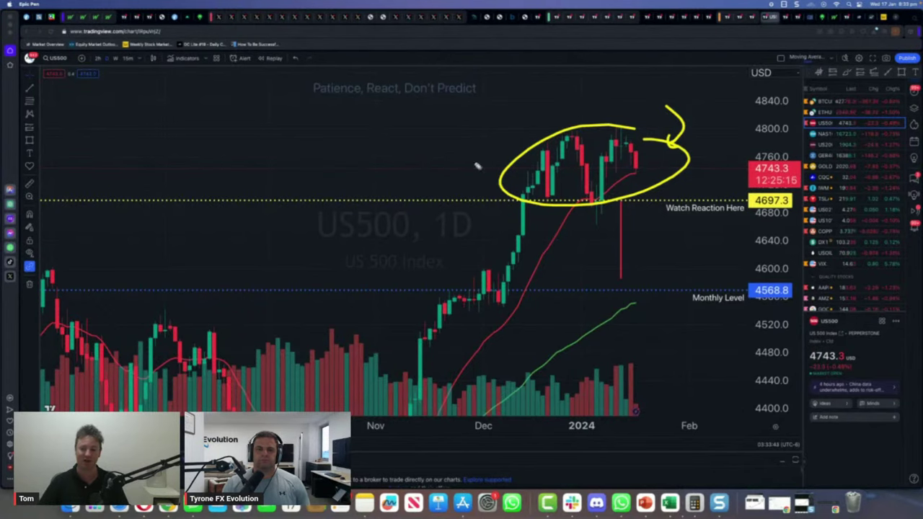
pyautogui.hotkey('ctrl', 'shift', 'x')
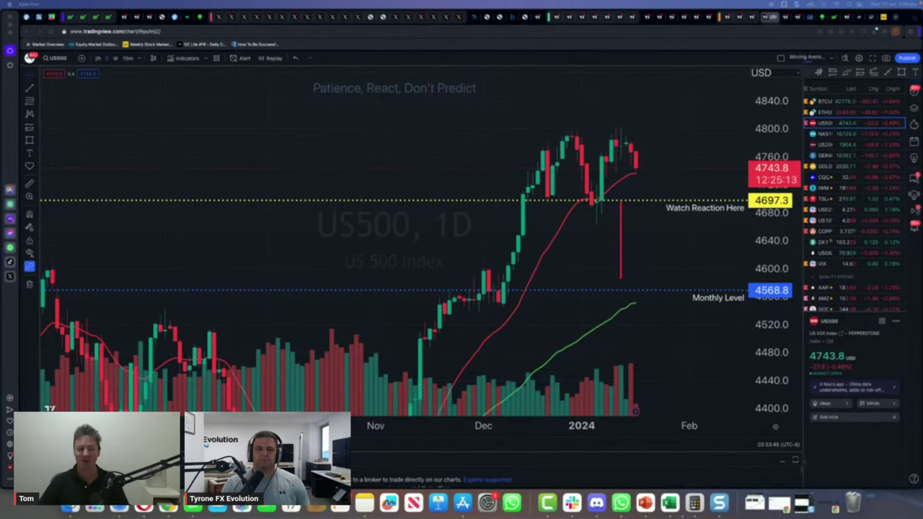
# Open the GER40 chart on the weekly timeframe and frame the 2021 to early-2022 range above the 14782.6 level
pyautogui.hscroll(1, 483, 216)
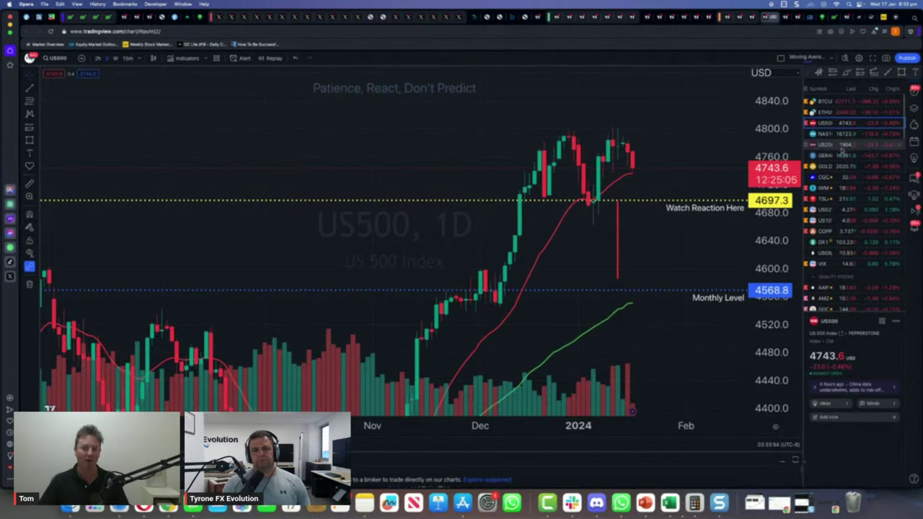
pyautogui.click(821, 155)
pyautogui.click(115, 57)
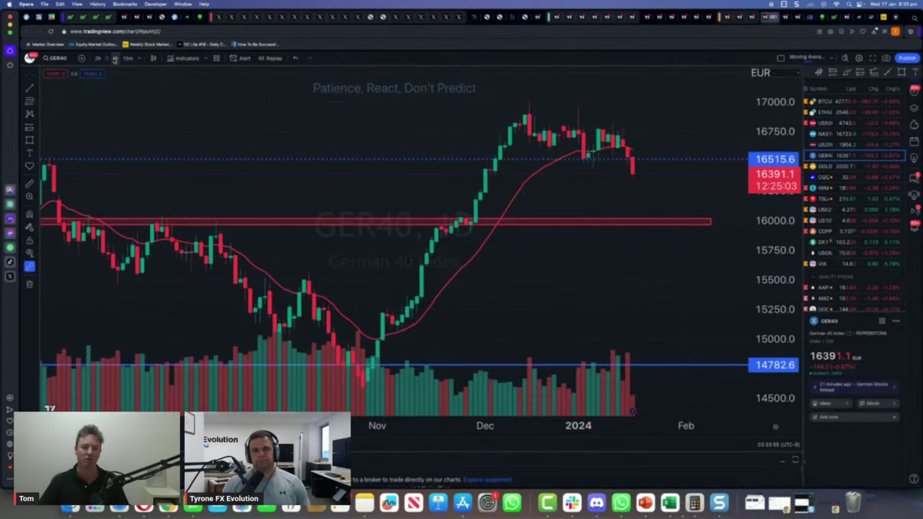
pyautogui.scroll(-4, 331, 137)
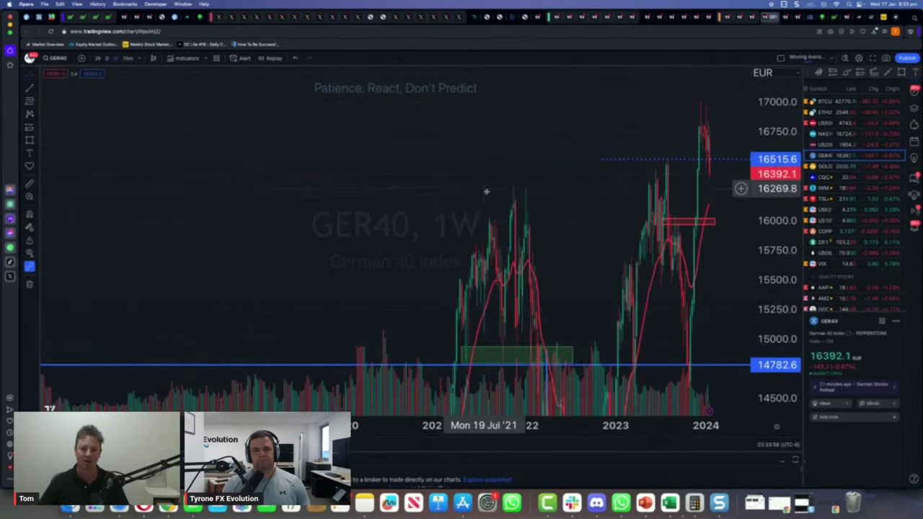
pyautogui.moveTo(395, 260); pyautogui.dragTo(604, 142)
pyautogui.scroll(4, 513, 169)
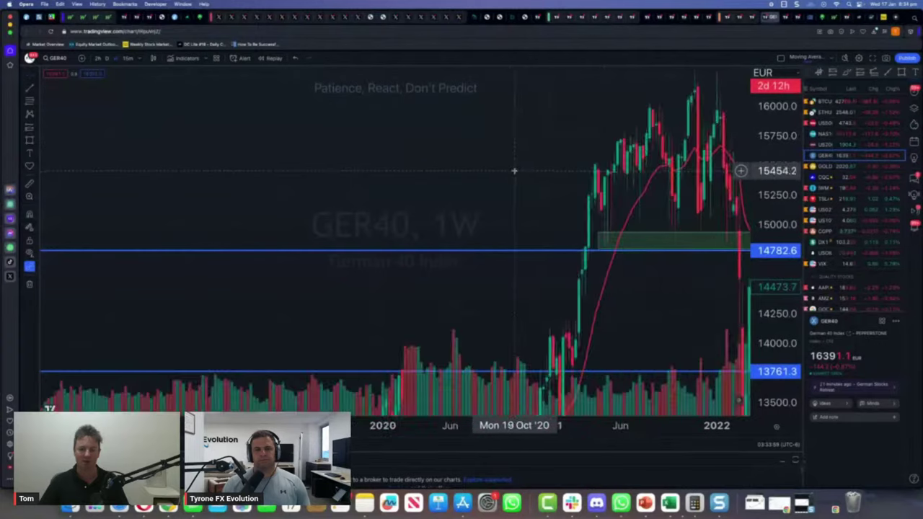
pyautogui.scroll(2, 563, 180)
pyautogui.moveTo(776, 159); pyautogui.dragTo(776, 189)
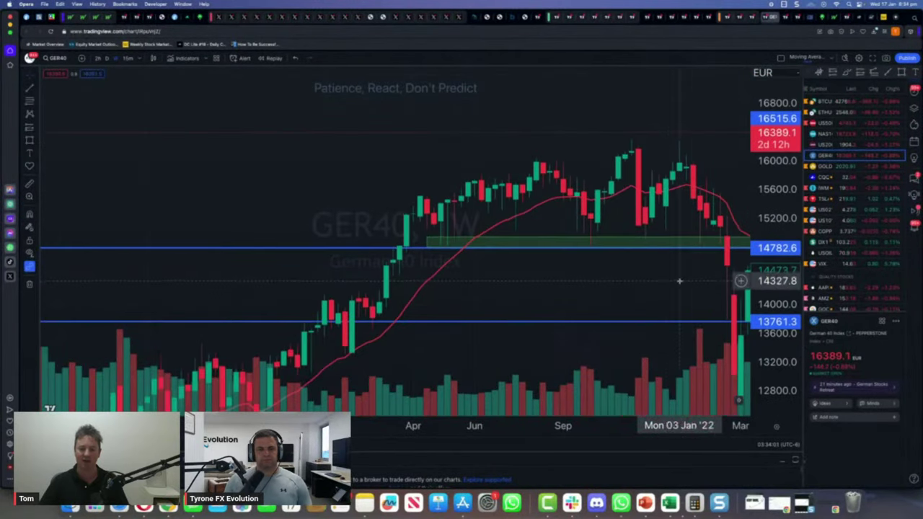
pyautogui.moveTo(649, 282); pyautogui.dragTo(625, 283)
pyautogui.moveTo(777, 230); pyautogui.dragTo(777, 268)
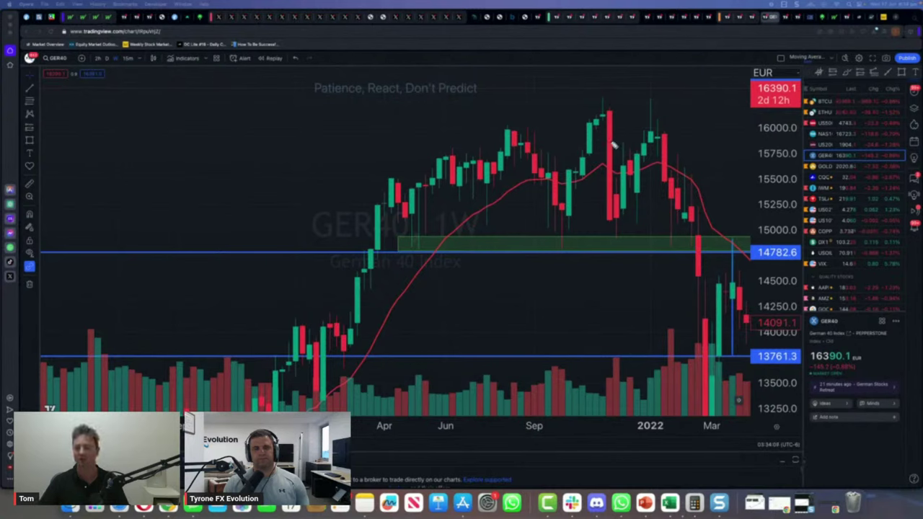
# Circle GER40's two highest peaks, extend the August high to them, trace the double top, mark the break below the green zone, and clear the ink
pyautogui.moveTo(624, 101)
pyautogui.mouseDown()
pyautogui.moveTo(584, 110)
pyautogui.moveTo(622, 101)
pyautogui.moveTo(668, 112)
pyautogui.mouseUp()
pyautogui.moveTo(510, 127)
pyautogui.mouseDown()
pyautogui.moveTo(595, 124)
pyautogui.moveTo(595, 108)
pyautogui.mouseUp()
pyautogui.moveTo(603, 108)
pyautogui.mouseDown()
pyautogui.moveTo(622, 220)
pyautogui.moveTo(651, 124)
pyautogui.moveTo(676, 232)
pyautogui.mouseUp()
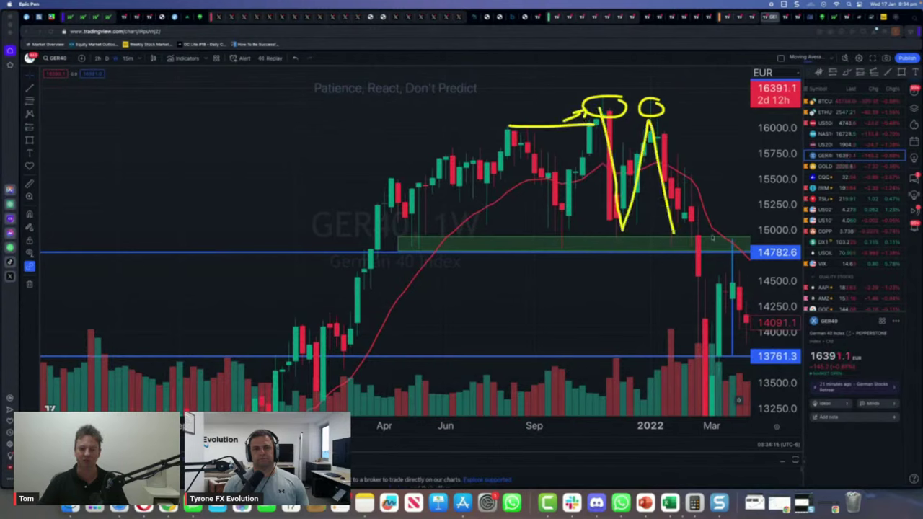
pyautogui.moveTo(720, 165)
pyautogui.mouseDown()
pyautogui.moveTo(732, 206)
pyautogui.moveTo(713, 246)
pyautogui.moveTo(714, 235)
pyautogui.mouseUp()
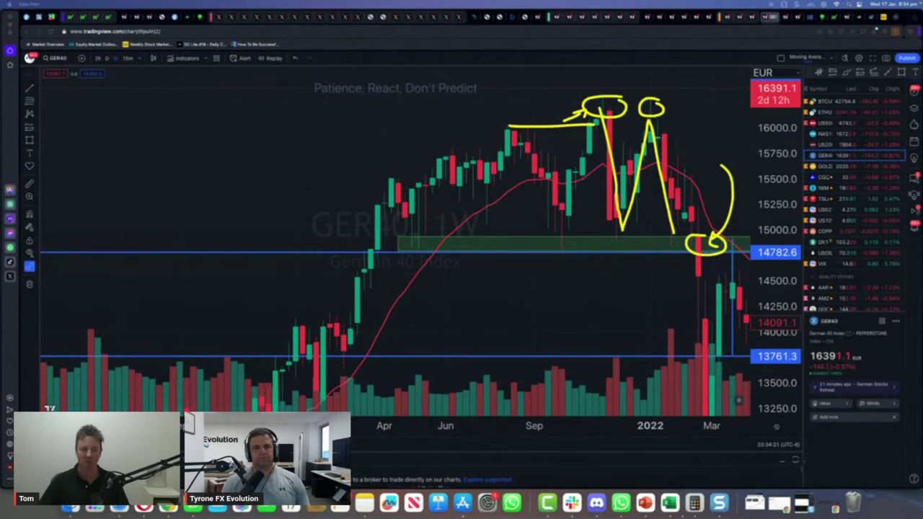
pyautogui.hotkey('ctrl', 'shift', 'Delete')
# Circle the 2021 to early-2022 GER40 range, add a curved arrow at its final peak and a downward arrow past 13761.3, and clear the ink
pyautogui.moveTo(551, 295); pyautogui.dragTo(488, 264)
pyautogui.scroll(-5, 488, 264)
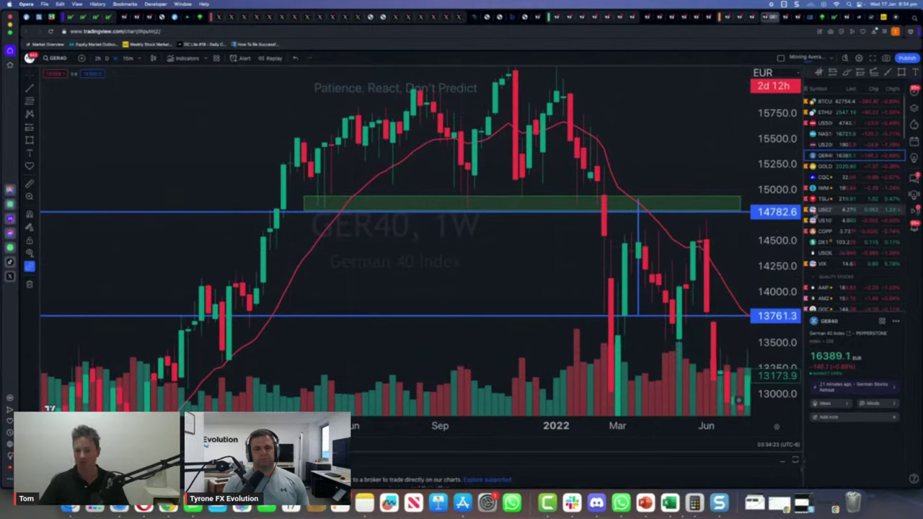
pyautogui.hscroll(2, 636, 289)
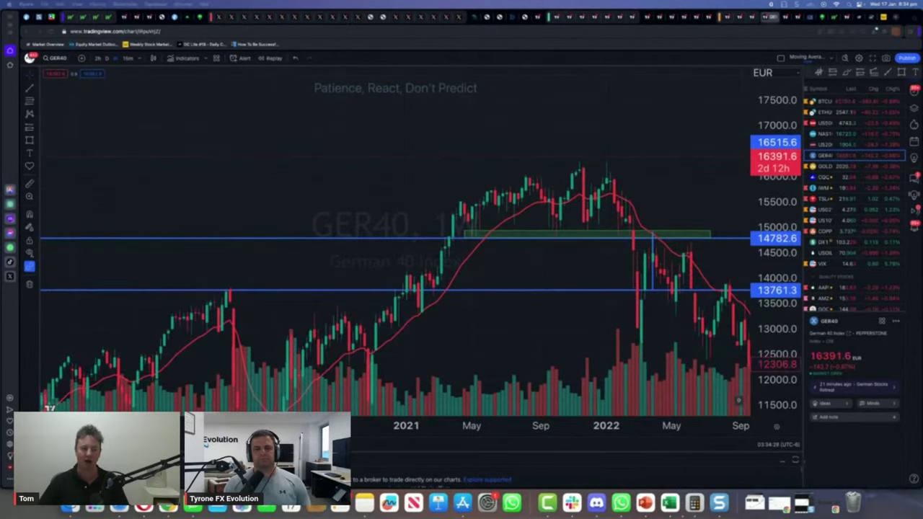
pyautogui.moveTo(626, 180)
pyautogui.mouseDown()
pyautogui.moveTo(686, 230)
pyautogui.moveTo(620, 175)
pyautogui.mouseUp()
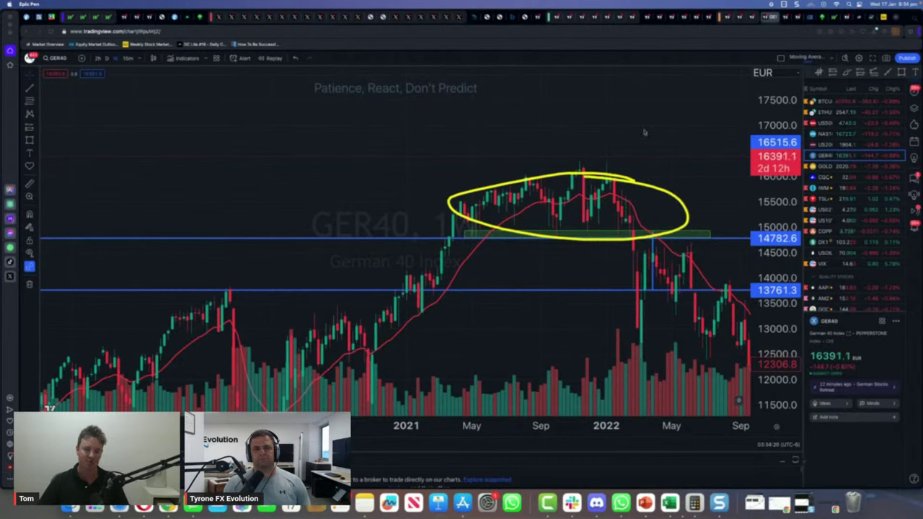
pyautogui.moveTo(600, 112)
pyautogui.mouseDown()
pyautogui.moveTo(646, 153)
pyautogui.moveTo(635, 171)
pyautogui.mouseUp()
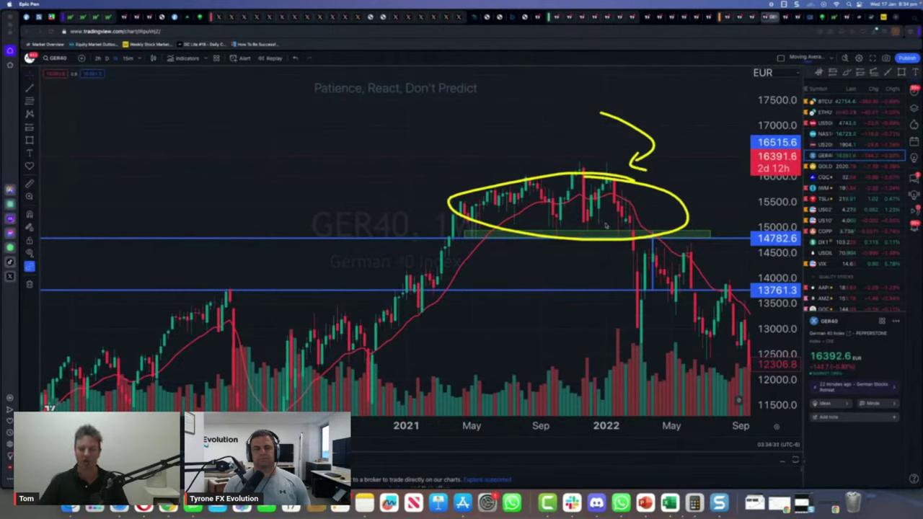
pyautogui.moveTo(627, 220)
pyautogui.mouseDown()
pyautogui.moveTo(645, 313)
pyautogui.moveTo(655, 299)
pyautogui.mouseUp()
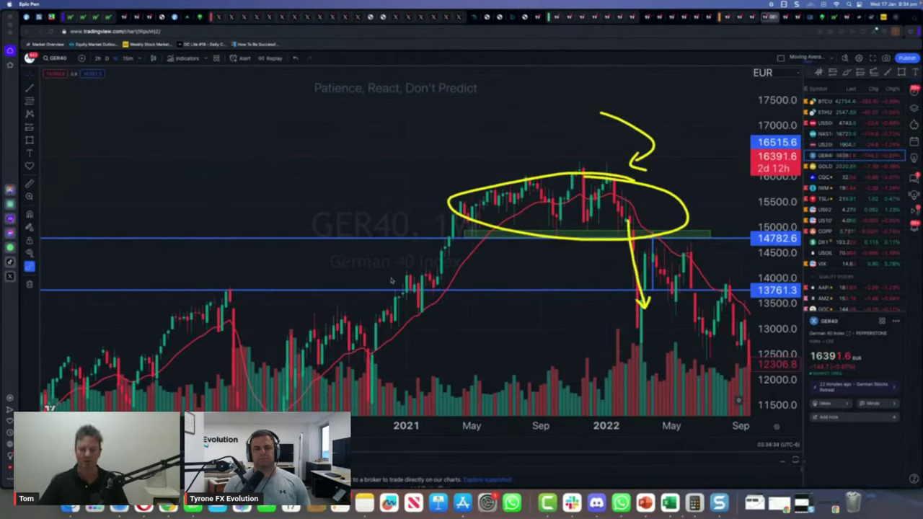
pyautogui.hotkey('ctrl', 'shift', '5')
# Point curved arrows at GER40's January 2022 peak, draw a line across the highs, circle the range, write "P" above it, and clear the ink
pyautogui.moveTo(618, 118)
pyautogui.mouseDown()
pyautogui.moveTo(625, 124)
pyautogui.moveTo(615, 164)
pyautogui.mouseUp()
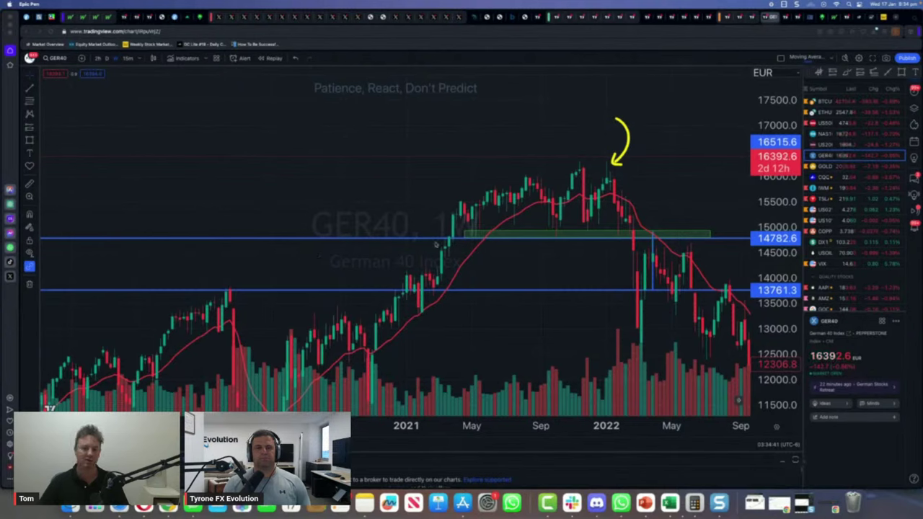
pyautogui.moveTo(650, 166)
pyautogui.mouseDown()
pyautogui.moveTo(560, 241)
pyautogui.moveTo(543, 164)
pyautogui.mouseUp()
pyautogui.moveTo(641, 103); pyautogui.dragTo(651, 147)
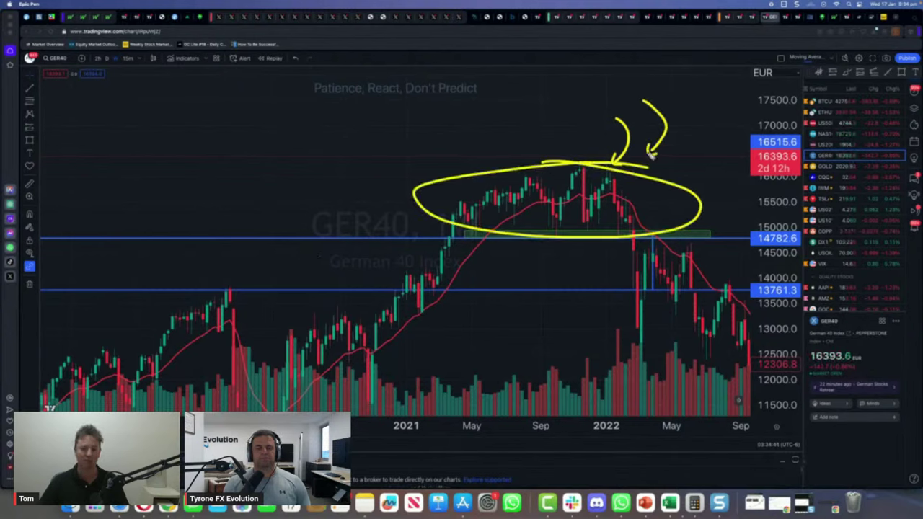
pyautogui.moveTo(532, 93); pyautogui.dragTo(534, 112)
pyautogui.moveTo(532, 92); pyautogui.dragTo(535, 105)
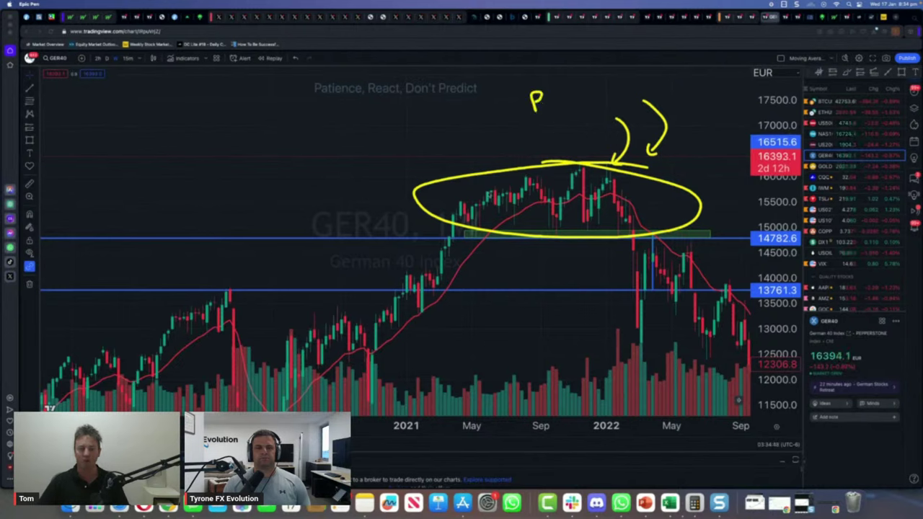
pyautogui.moveTo(589, 155)
pyautogui.mouseDown()
pyautogui.moveTo(619, 186)
pyautogui.moveTo(572, 167)
pyautogui.mouseUp()
pyautogui.hotkey('ctrl', 'shift', 'c')
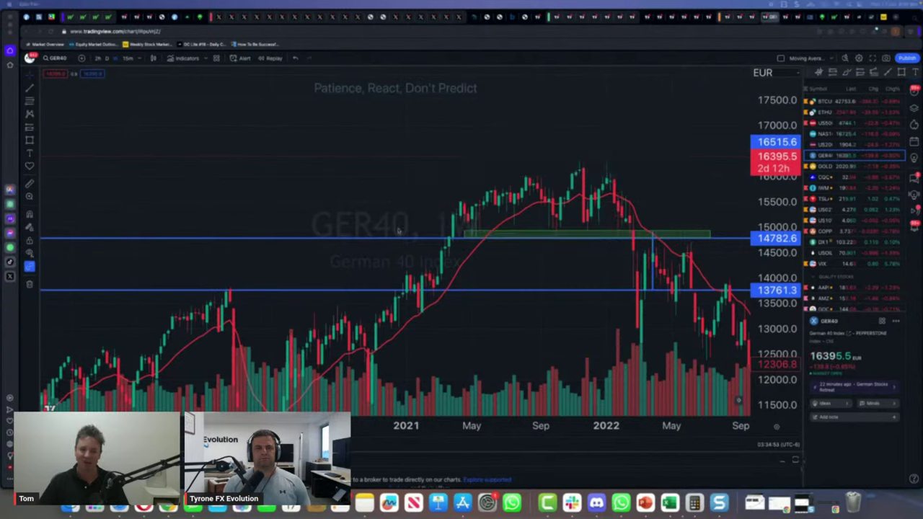
# Circle GER40's January 2022 peak, trace the decline down through 13761.3 with an arrow, point at the breakdown below the range, and clear the ink
pyautogui.moveTo(616, 148)
pyautogui.mouseDown()
pyautogui.moveTo(615, 180)
pyautogui.moveTo(633, 232)
pyautogui.mouseUp()
pyautogui.moveTo(711, 195)
pyautogui.mouseDown()
pyautogui.moveTo(660, 223)
pyautogui.moveTo(642, 264)
pyautogui.moveTo(647, 346)
pyautogui.moveTo(653, 337)
pyautogui.mouseUp()
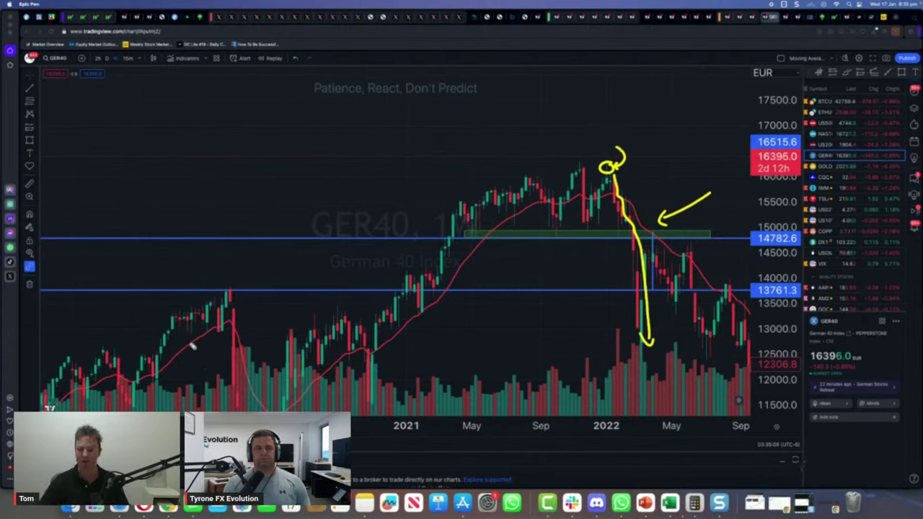
pyautogui.hotkey('ctrl', 'shift', 'x')
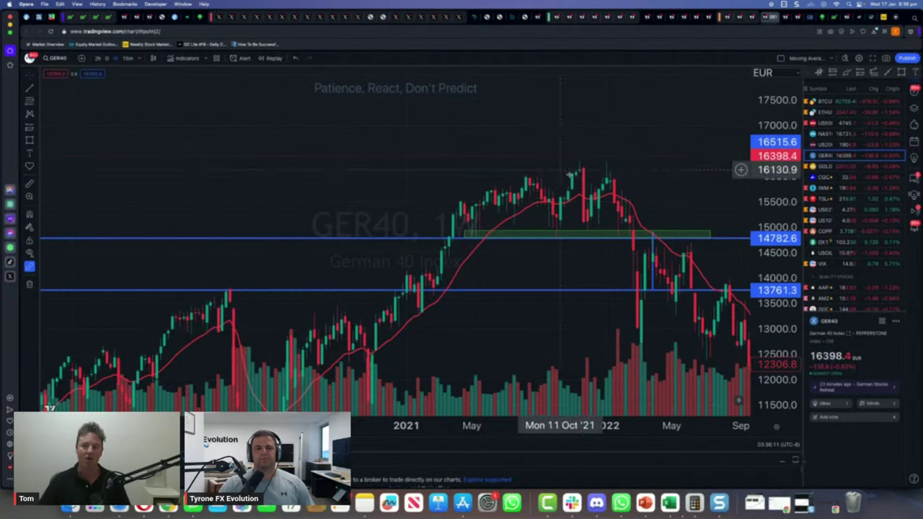
pyautogui.moveTo(664, 195); pyautogui.dragTo(579, 159)
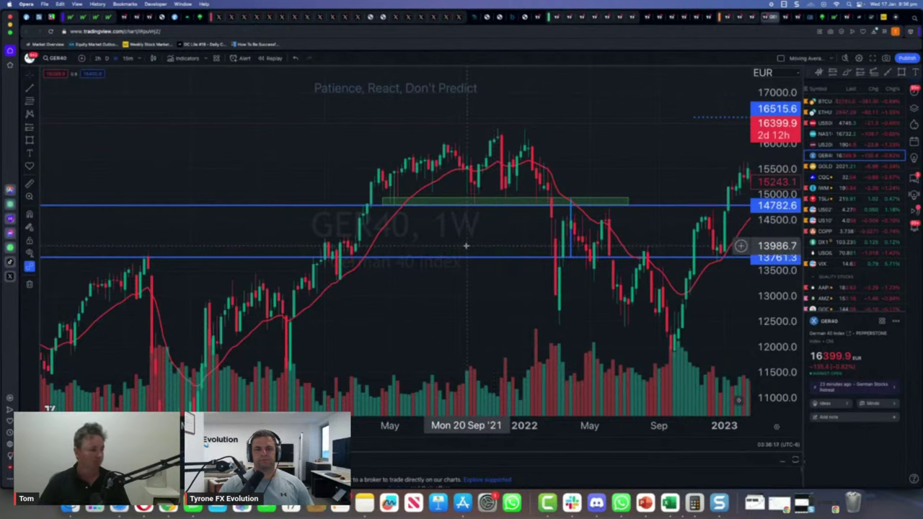
pyautogui.scroll(-3, 494, 227)
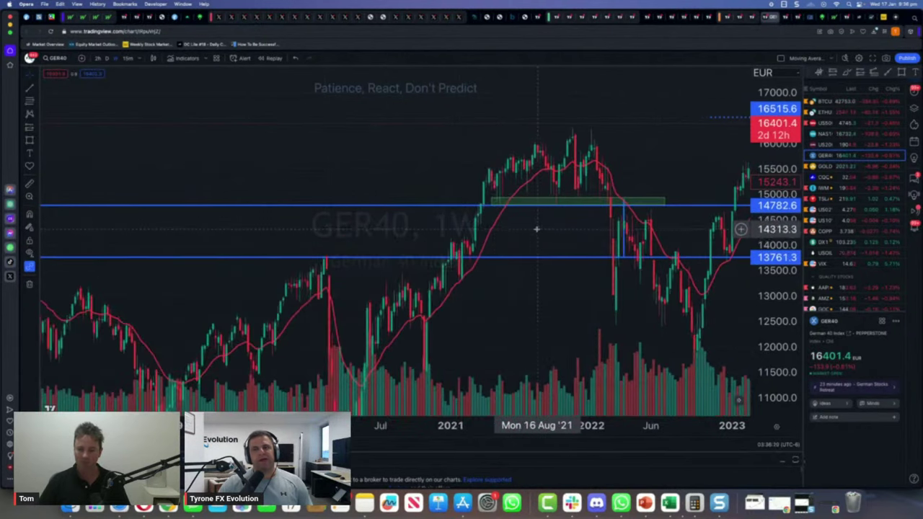
pyautogui.moveTo(537, 229); pyautogui.dragTo(476, 230)
pyautogui.scroll(3, 497, 238)
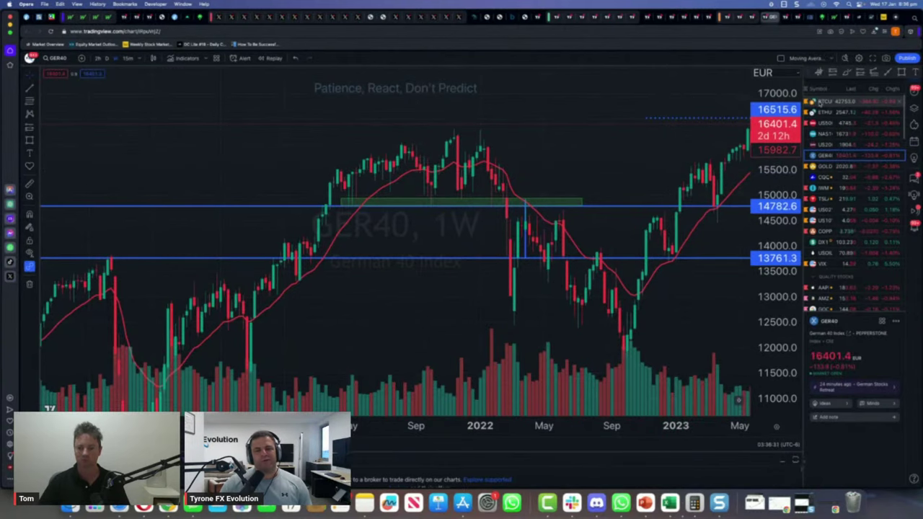
# Open the DX1! chart on the weekly timeframe and bring its latest candles into view
pyautogui.click(826, 243)
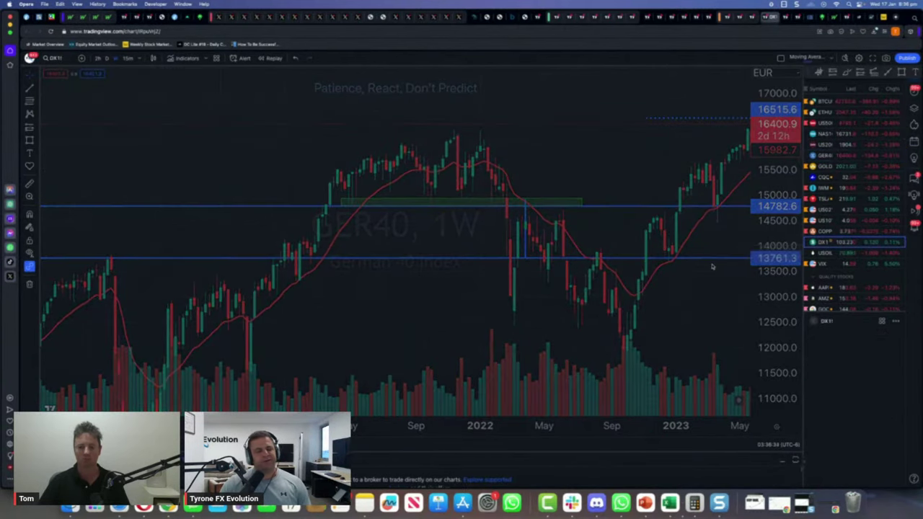
pyautogui.scroll(3, 616, 242)
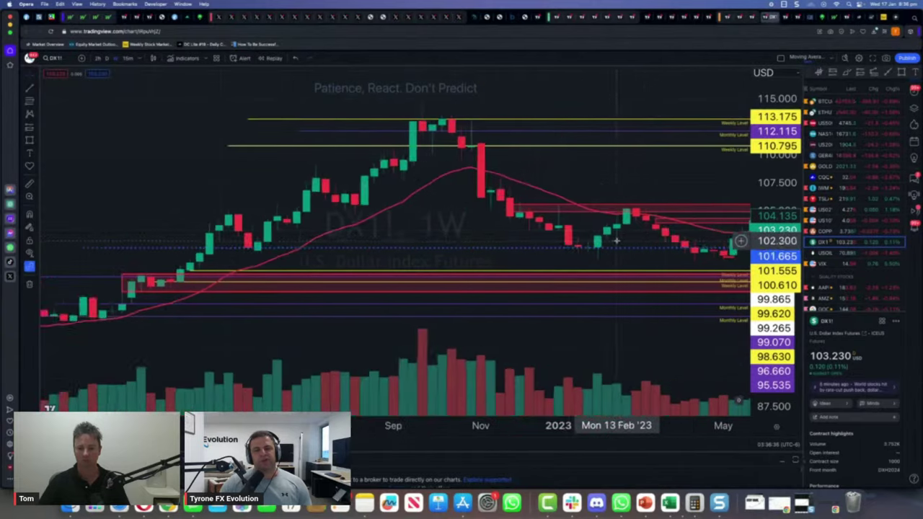
pyautogui.moveTo(661, 249); pyautogui.dragTo(348, 239)
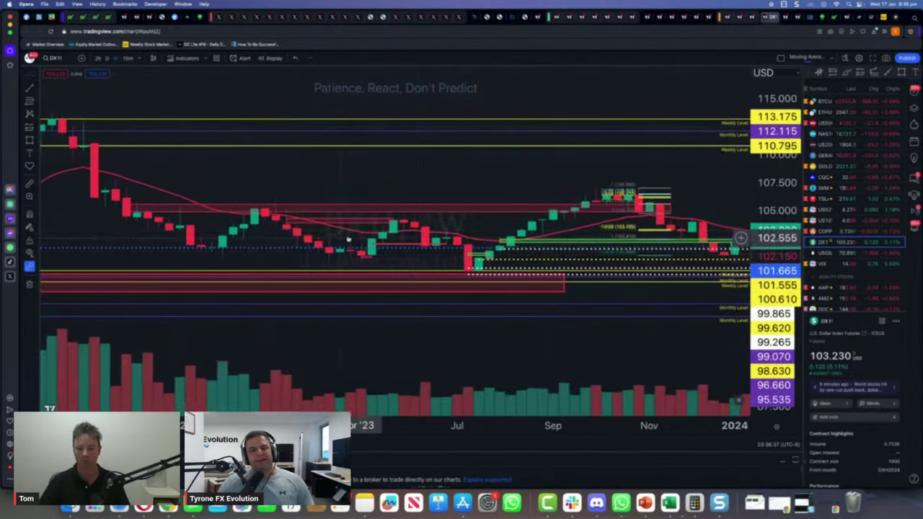
pyautogui.scroll(-3, 618, 202)
pyautogui.moveTo(618, 202); pyautogui.dragTo(406, 187)
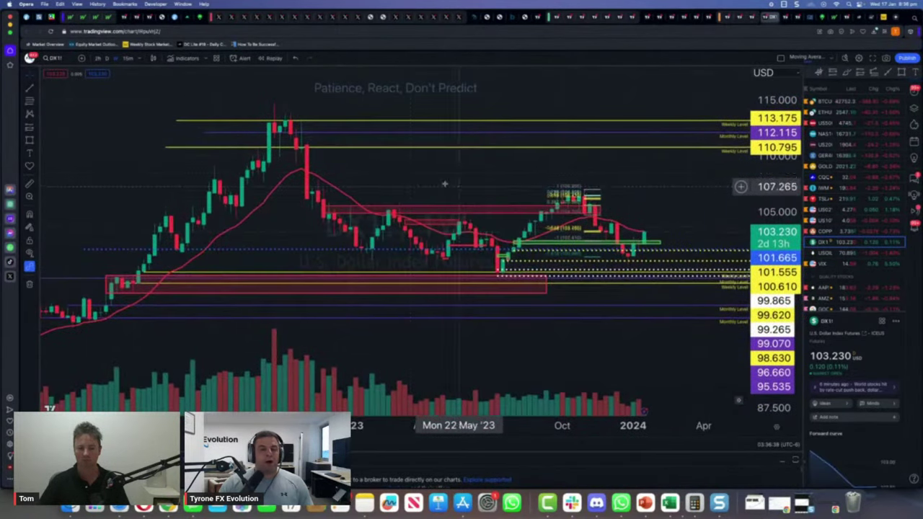
# Switch DX1! to the 2-hour timeframe, reset the chart, and frame the September to November 2023 highs above the red zone
pyautogui.click(99, 59)
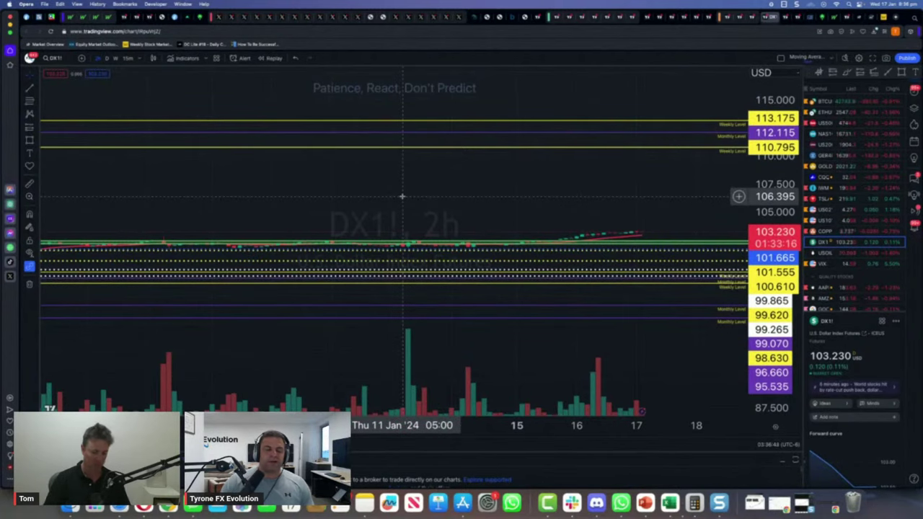
pyautogui.hotkey('alt', 'r')
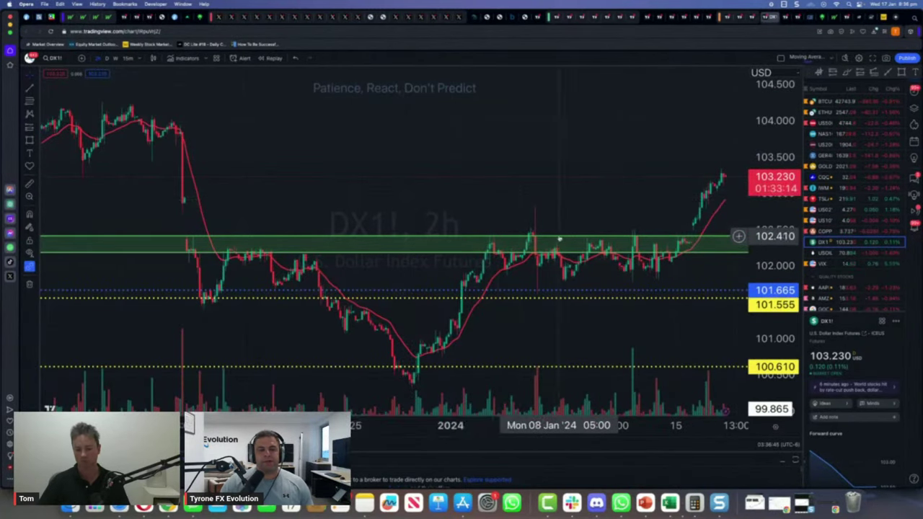
pyautogui.scroll(-5, 560, 238)
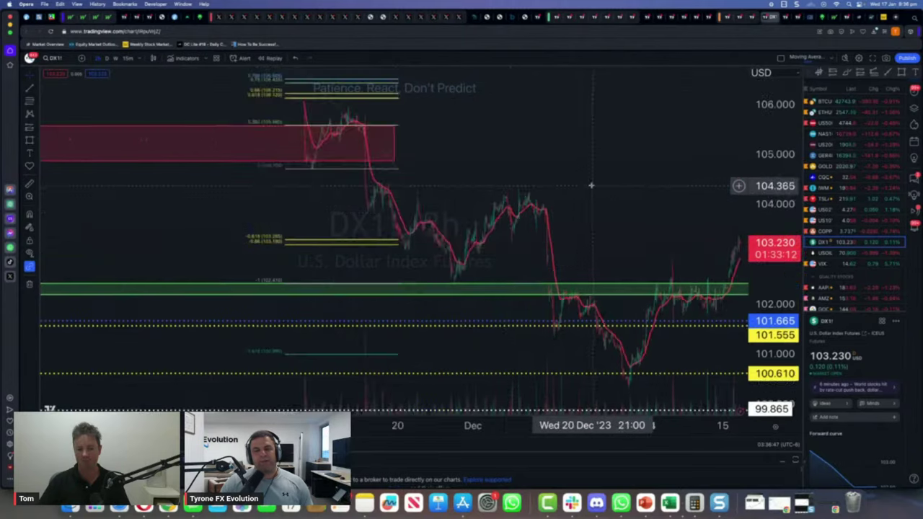
pyautogui.scroll(-4, 591, 186)
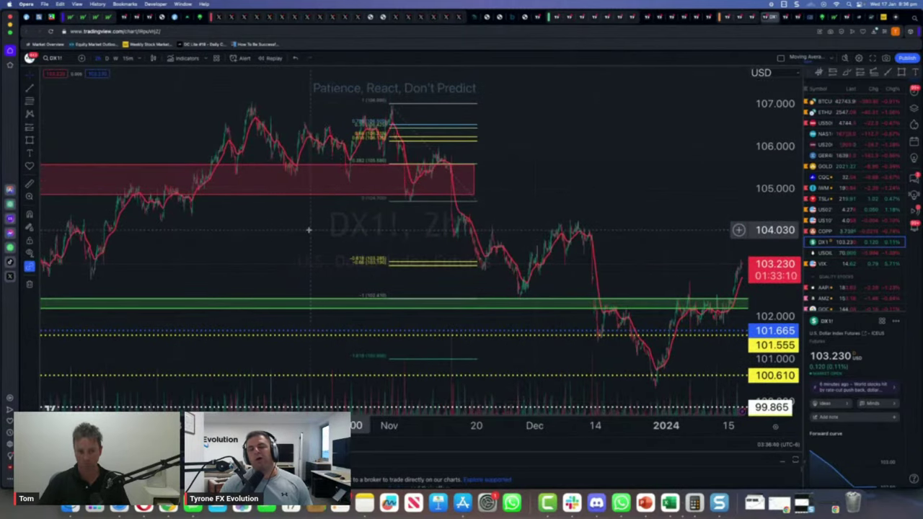
pyautogui.moveTo(243, 225); pyautogui.dragTo(570, 265)
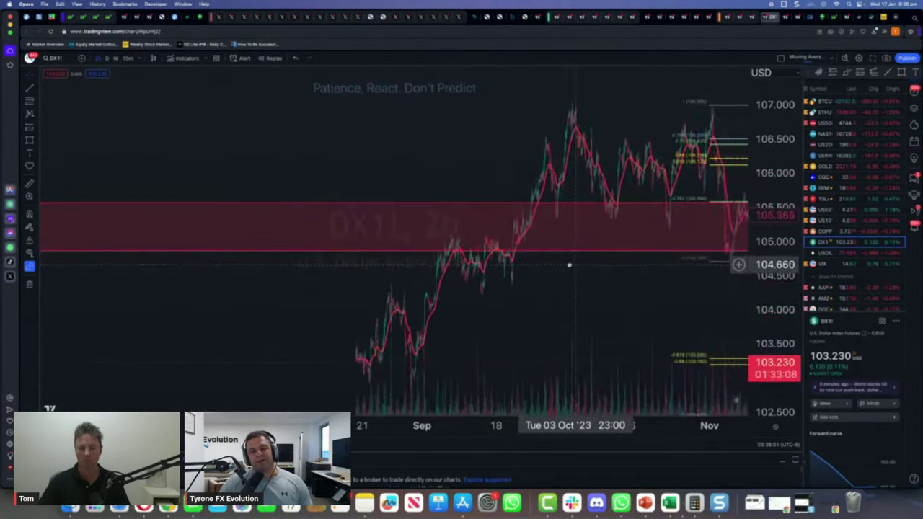
pyautogui.scroll(5, 589, 262)
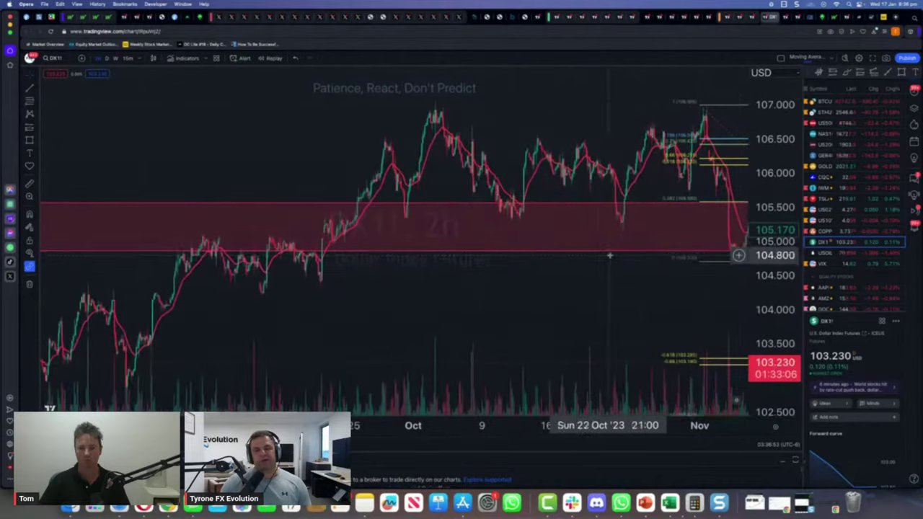
pyautogui.scroll(-3, 597, 144)
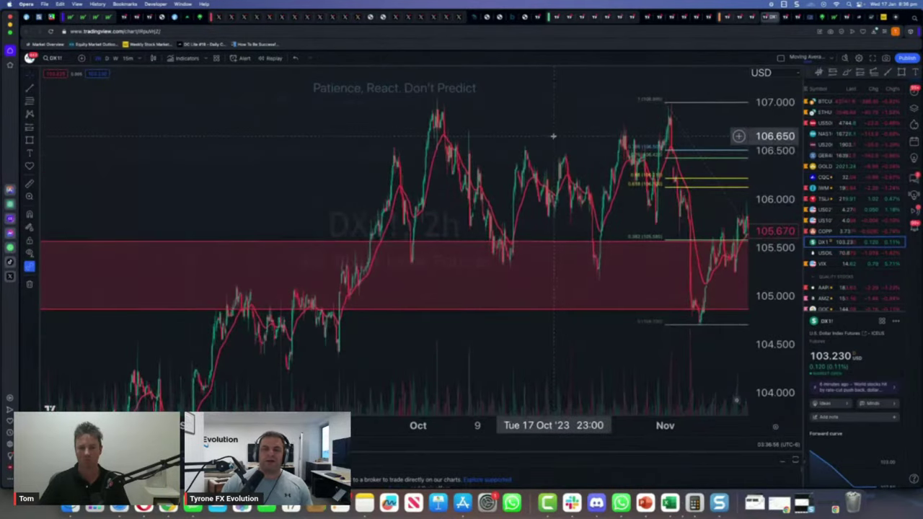
pyautogui.scroll(-2, 553, 135)
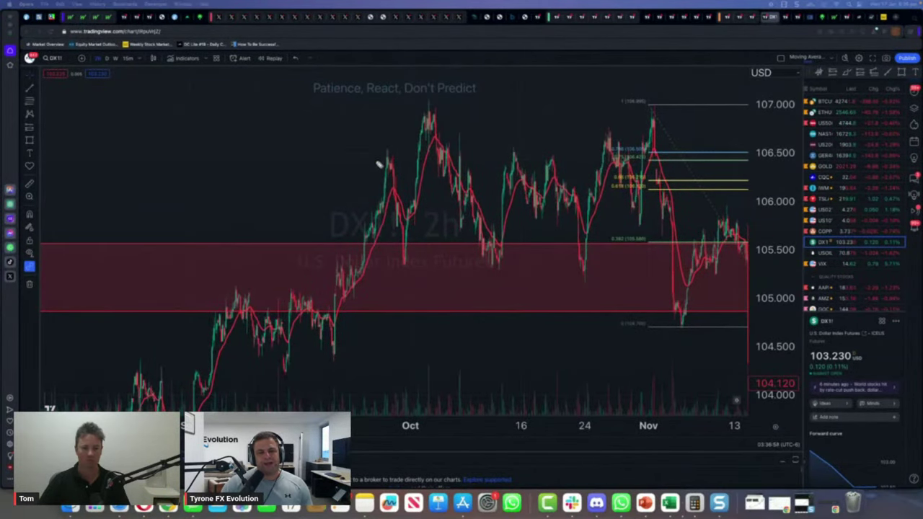
# Circle the late-September, early-October and early-November highs on the DX1! chart
pyautogui.moveTo(387, 142); pyautogui.dragTo(390, 142)
pyautogui.moveTo(433, 100); pyautogui.dragTo(435, 100)
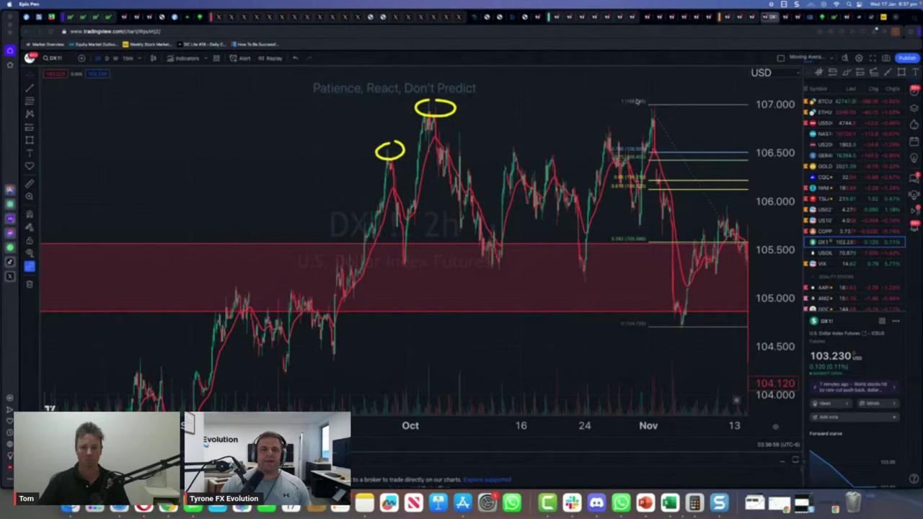
pyautogui.moveTo(638, 102)
pyautogui.mouseDown()
pyautogui.moveTo(678, 99)
pyautogui.moveTo(639, 102)
pyautogui.mouseUp()
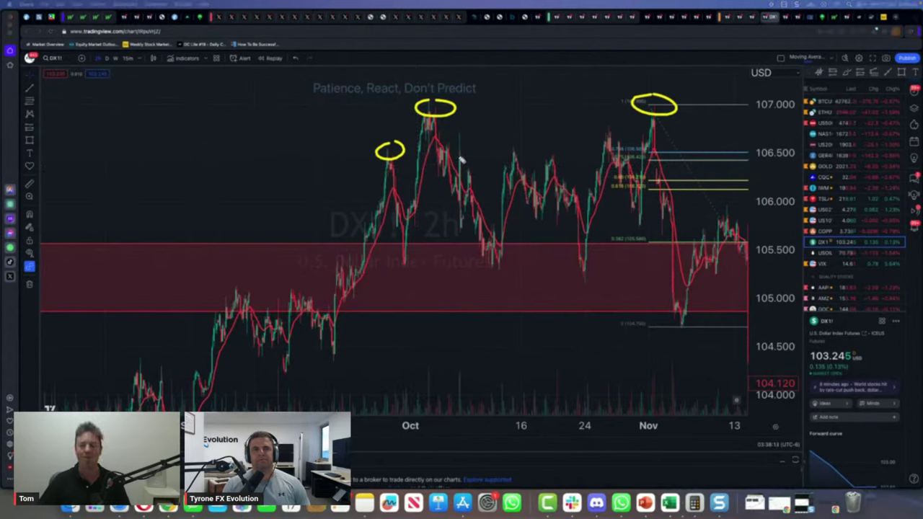
# Number the first two DX1! highs 1 and 2, and draw an arrowed line labelled "SA" from the second high to the November high
pyautogui.moveTo(390, 152); pyautogui.dragTo(386, 136)
pyautogui.moveTo(427, 83)
pyautogui.mouseDown()
pyautogui.moveTo(438, 94)
pyautogui.moveTo(520, 94)
pyautogui.mouseUp()
pyautogui.moveTo(522, 85)
pyautogui.mouseDown()
pyautogui.moveTo(536, 94)
pyautogui.moveTo(577, 87)
pyautogui.moveTo(569, 95)
pyautogui.mouseUp()
pyautogui.moveTo(582, 96); pyautogui.dragTo(593, 91)
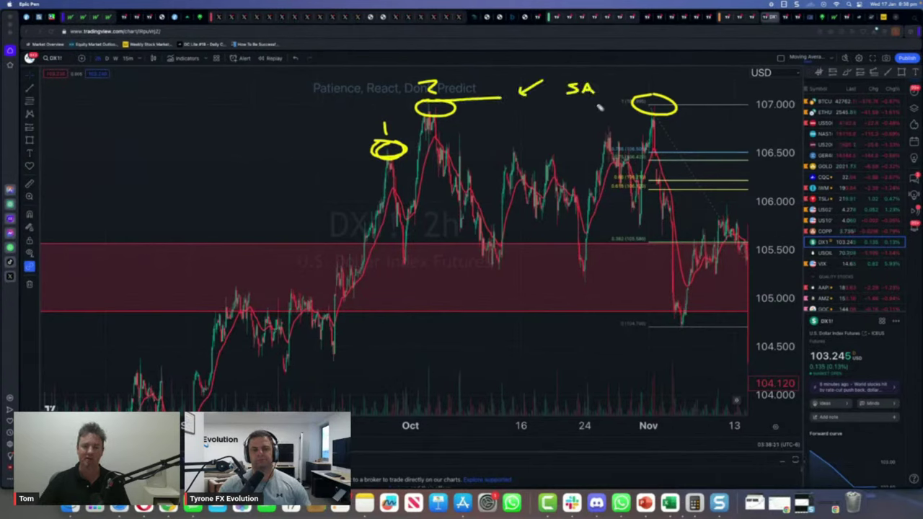
pyautogui.moveTo(469, 105); pyautogui.dragTo(652, 91)
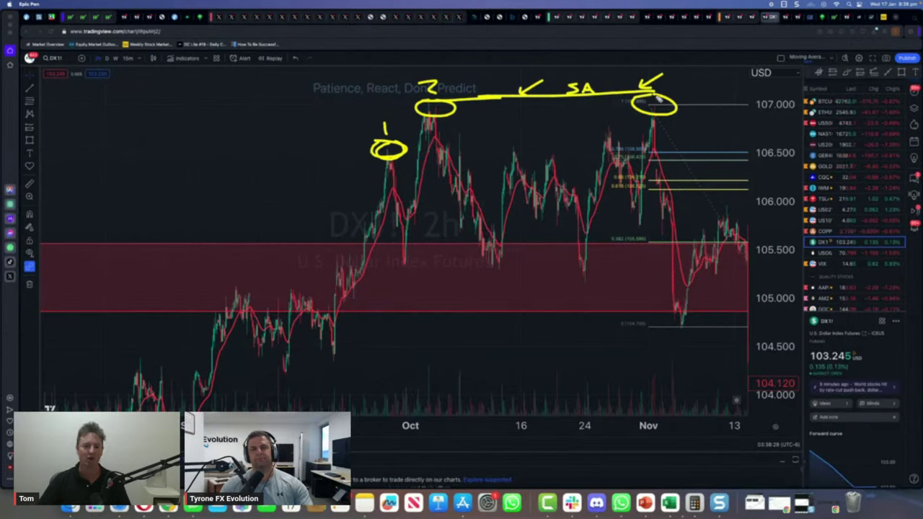
# Point arrows at the SA line and the late-October high, circle the November high again with an arrow beside it, and clear the ink
pyautogui.moveTo(577, 136)
pyautogui.mouseDown()
pyautogui.moveTo(592, 127)
pyautogui.moveTo(596, 102)
pyautogui.moveTo(621, 123)
pyautogui.moveTo(621, 115)
pyautogui.mouseUp()
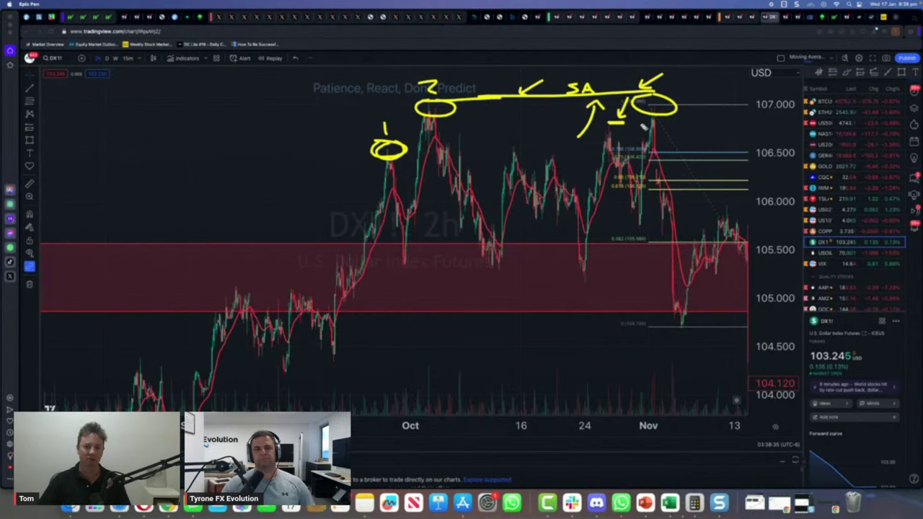
pyautogui.moveTo(681, 86)
pyautogui.mouseDown()
pyautogui.moveTo(652, 87)
pyautogui.moveTo(711, 96)
pyautogui.mouseUp()
pyautogui.moveTo(710, 88); pyautogui.dragTo(723, 98)
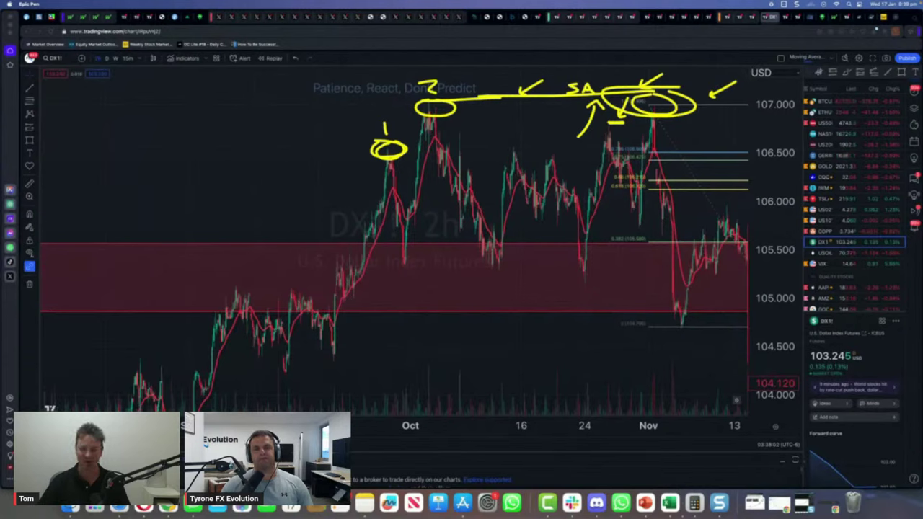
pyautogui.hotkey('ctrl', 'shift', 'c')
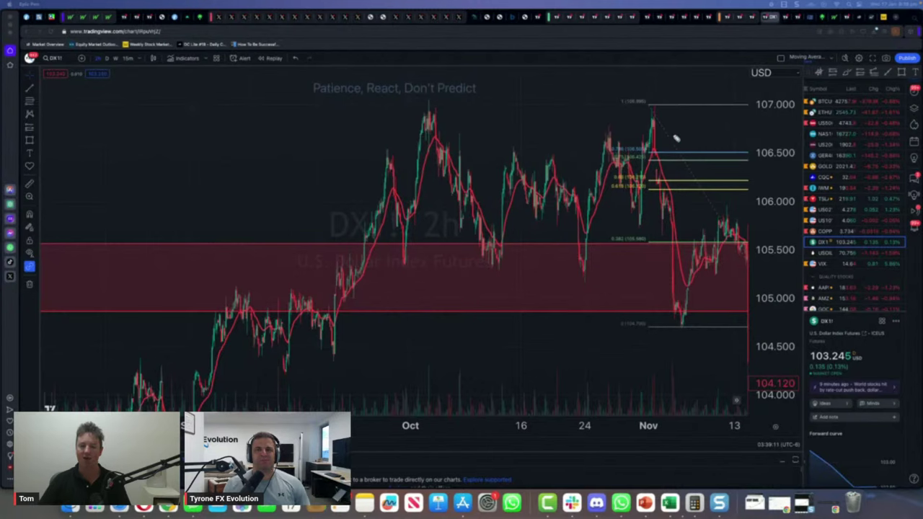
# Ring the October to early-November highs on DX1!, point an arrow into the ring, write "SA $" above it, and clear the ink
pyautogui.moveTo(691, 112)
pyautogui.mouseDown()
pyautogui.moveTo(458, 119)
pyautogui.moveTo(540, 110)
pyautogui.mouseUp()
pyautogui.moveTo(727, 83); pyautogui.dragTo(607, 153)
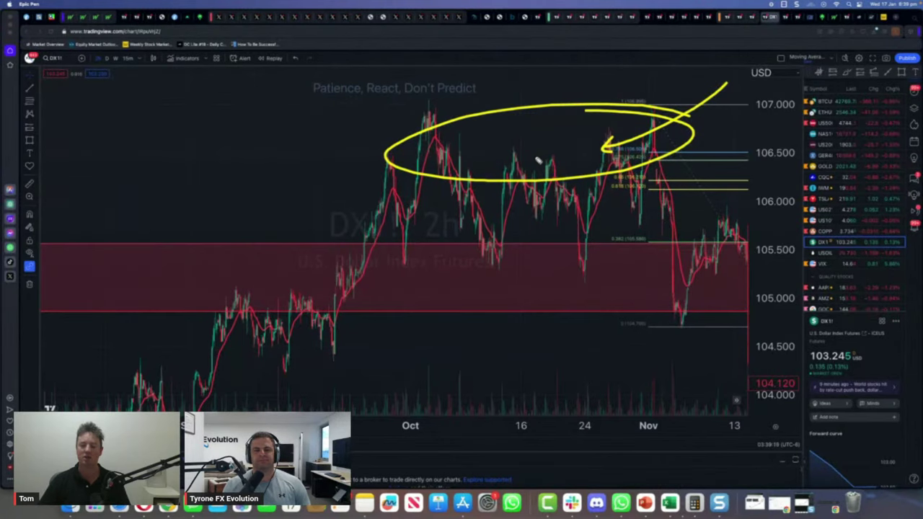
pyautogui.moveTo(564, 84)
pyautogui.mouseDown()
pyautogui.moveTo(543, 100)
pyautogui.moveTo(605, 93)
pyautogui.mouseUp()
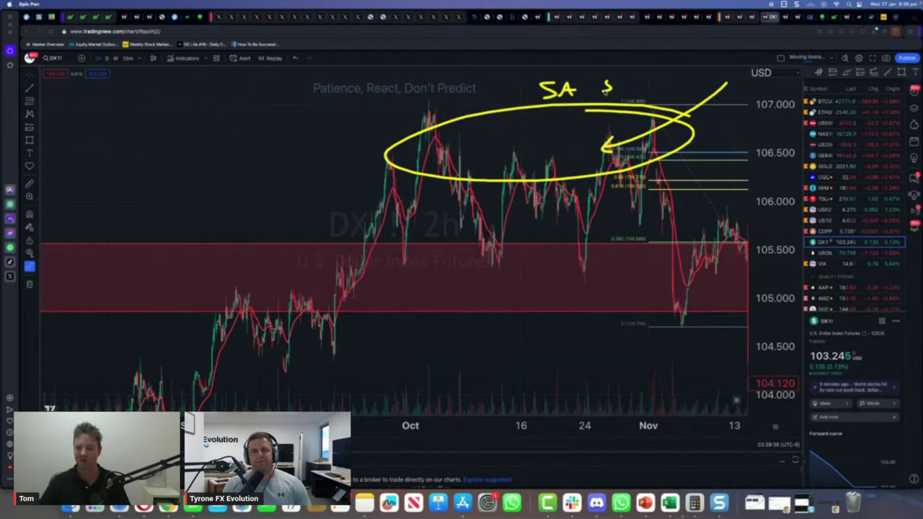
pyautogui.hotkey('ctrl', 'shift', 'c')
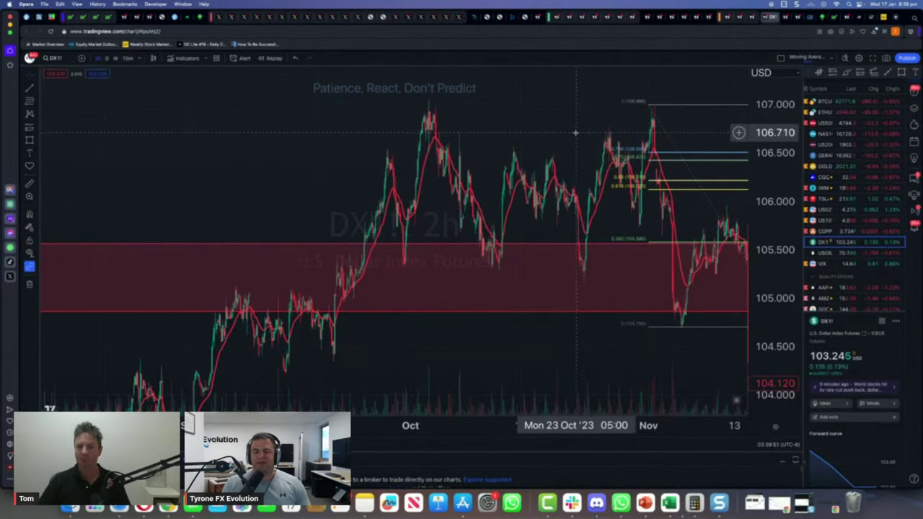
pyautogui.scroll(4, 529, 151)
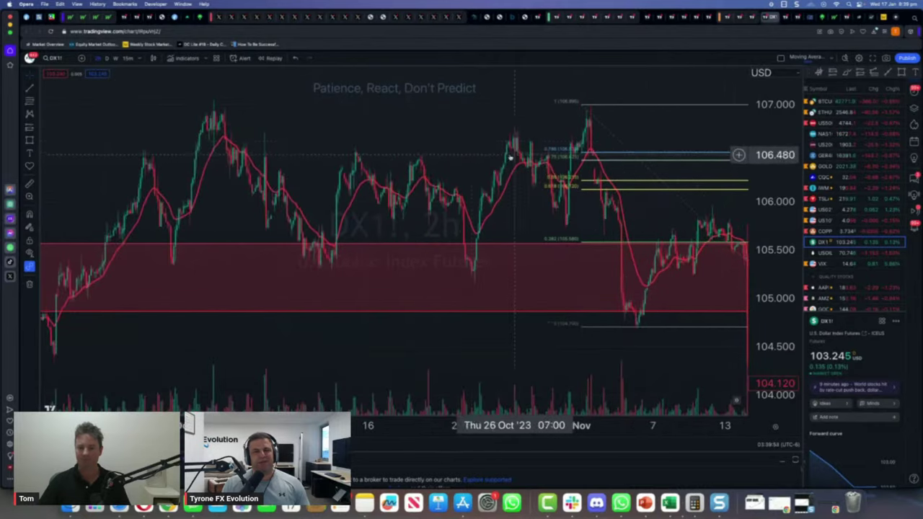
pyautogui.scroll(-3, 513, 147)
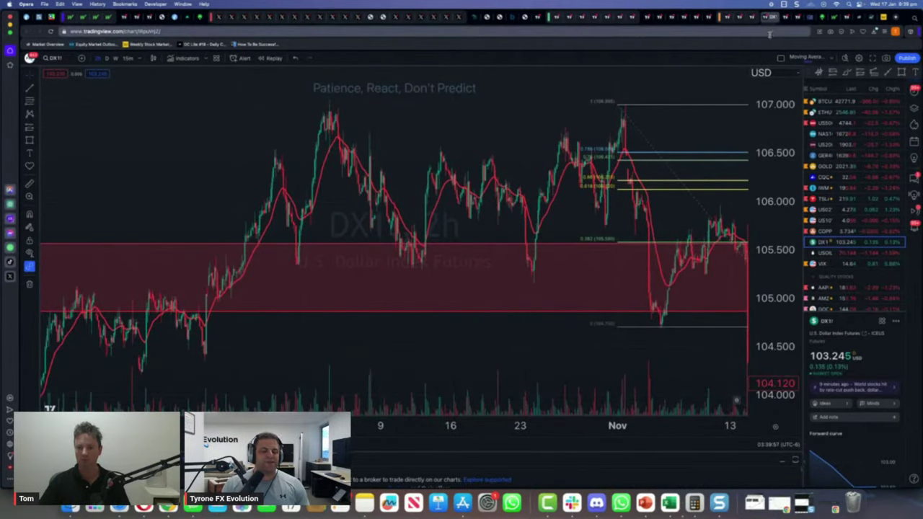
# Open TSLA on the daily timeframe and review its 2022 price action around the Level To Watch
pyautogui.click(822, 200)
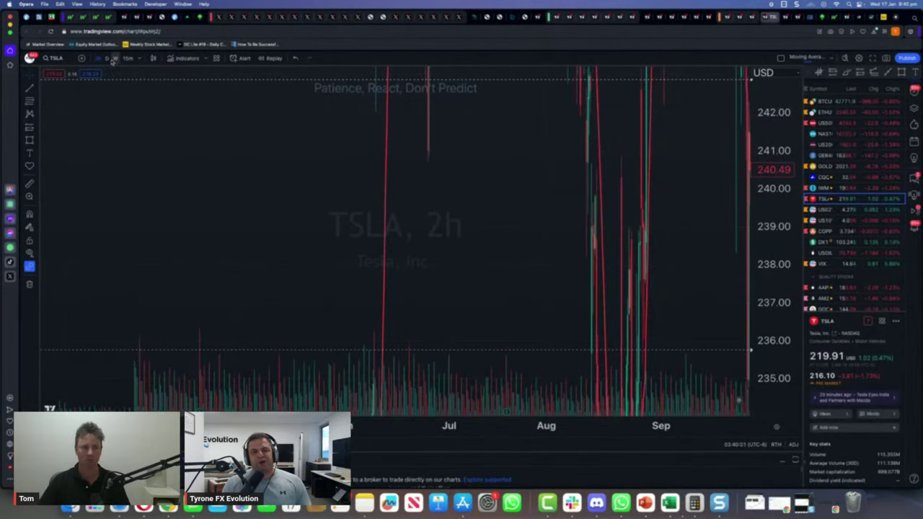
pyautogui.click(108, 58)
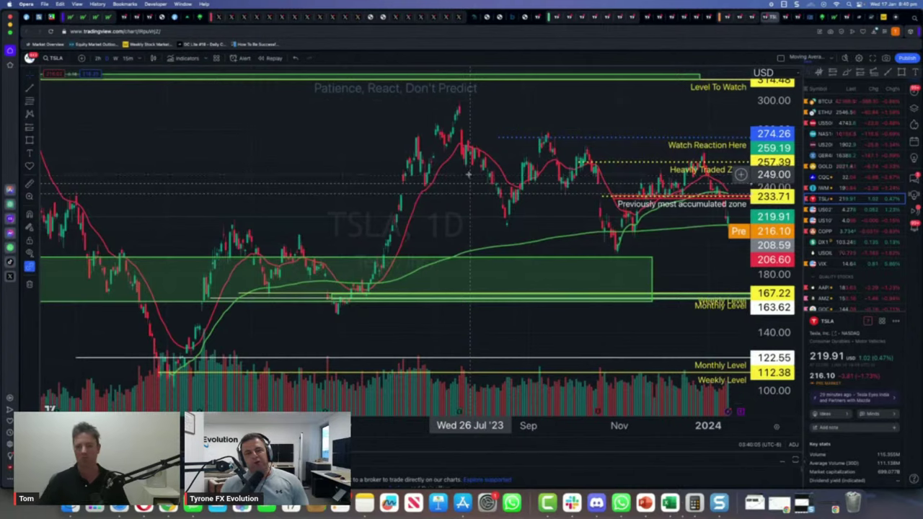
pyautogui.hscroll(5, 672, 277)
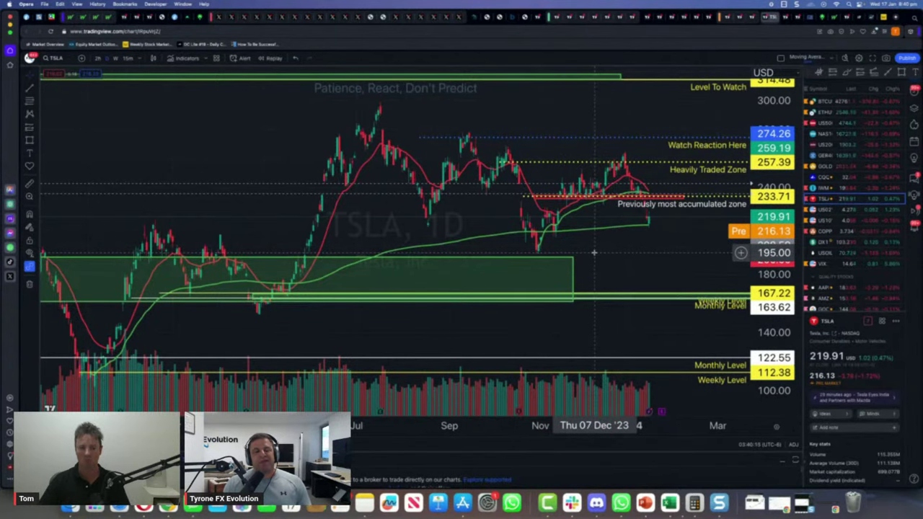
pyautogui.scroll(-2, 595, 253)
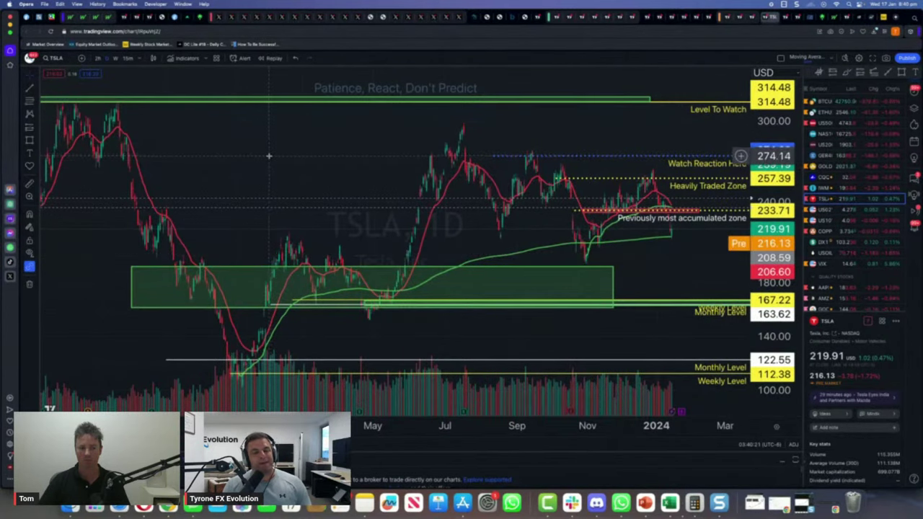
pyautogui.moveTo(270, 153); pyautogui.dragTo(681, 182)
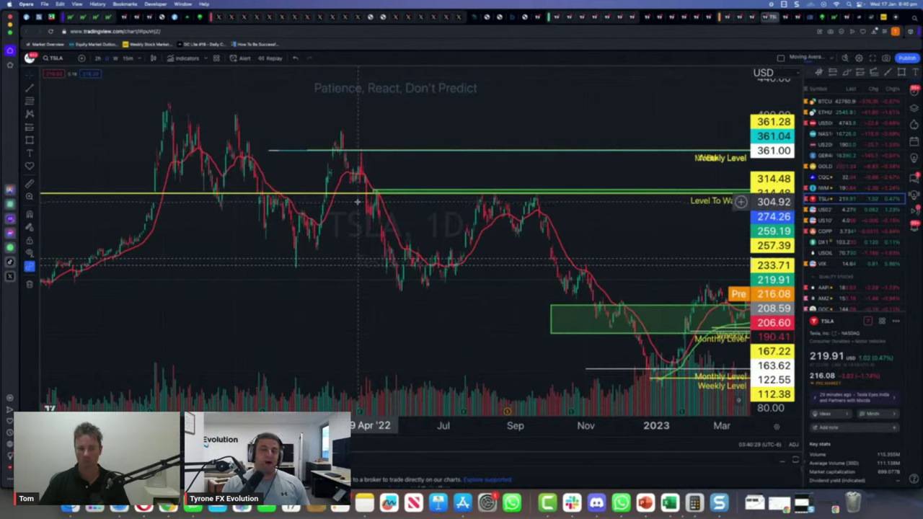
# Examine TSLA's daily price action from 2022 through January 2024, focusing on the latest candles below the Previously most accumulated zone
pyautogui.scroll(3, 736, 237)
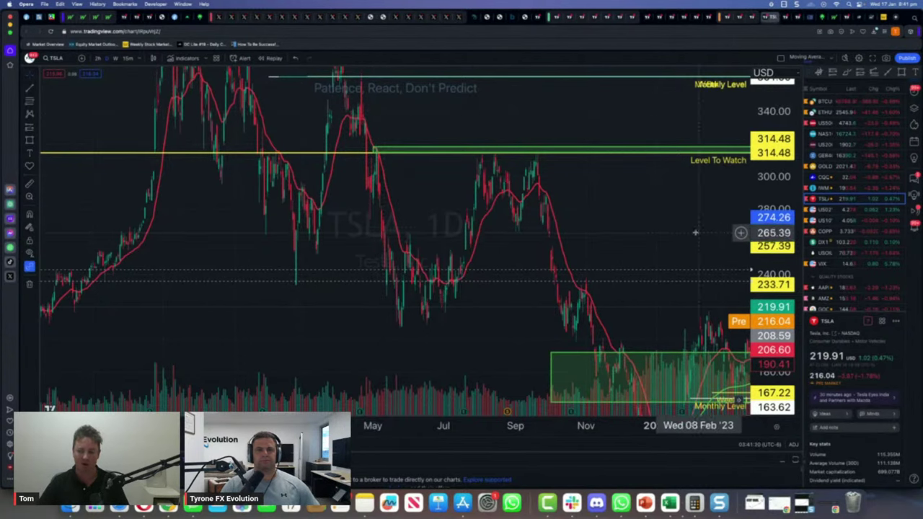
pyautogui.moveTo(630, 216); pyautogui.dragTo(495, 150)
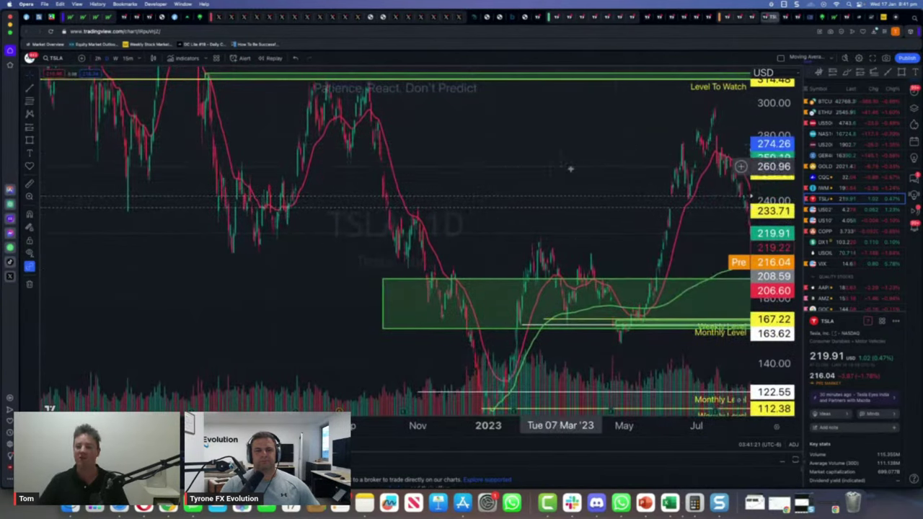
pyautogui.moveTo(613, 181); pyautogui.dragTo(412, 148)
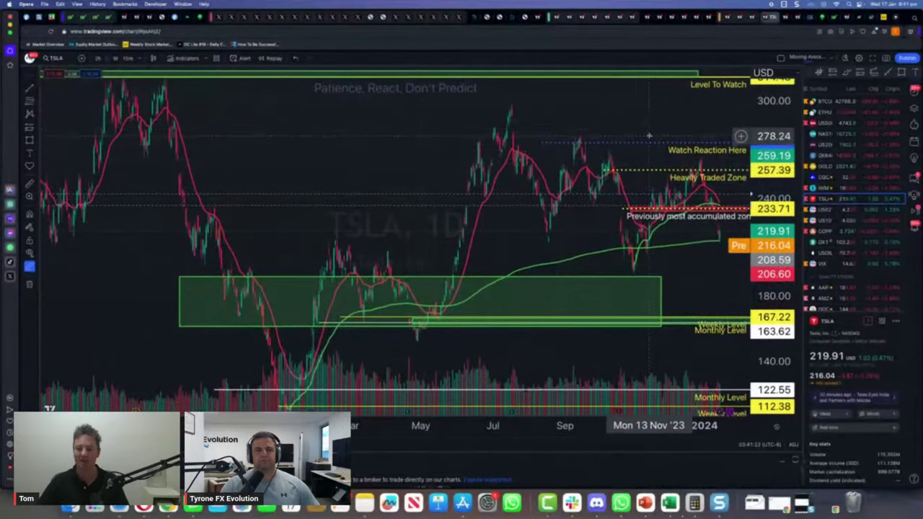
pyautogui.moveTo(644, 134); pyautogui.dragTo(617, 175)
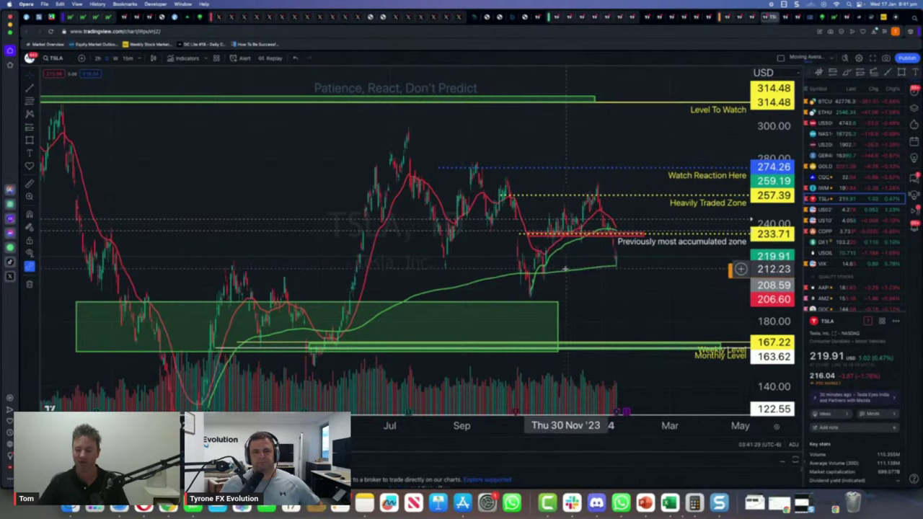
pyautogui.hscroll(2, 571, 273)
pyautogui.hscroll(3, 571, 272)
pyautogui.scroll(3, 567, 274)
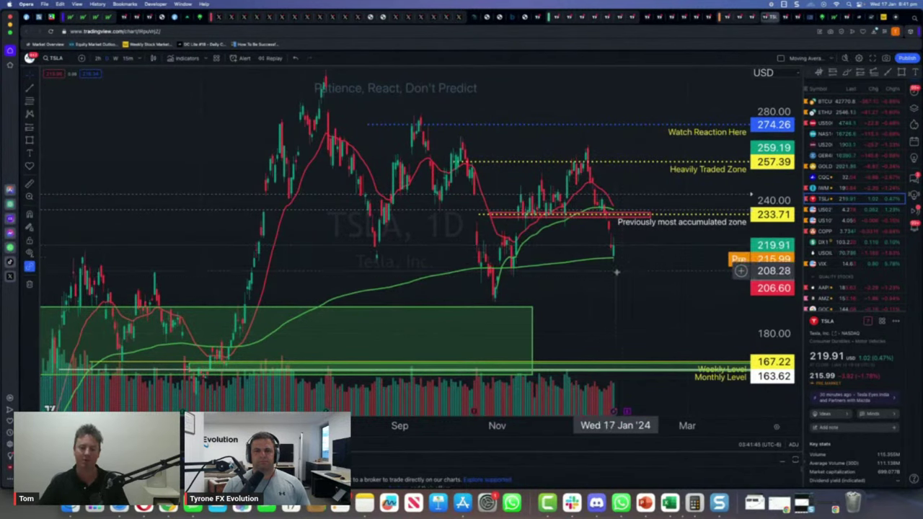
pyautogui.moveTo(639, 293); pyautogui.dragTo(569, 253)
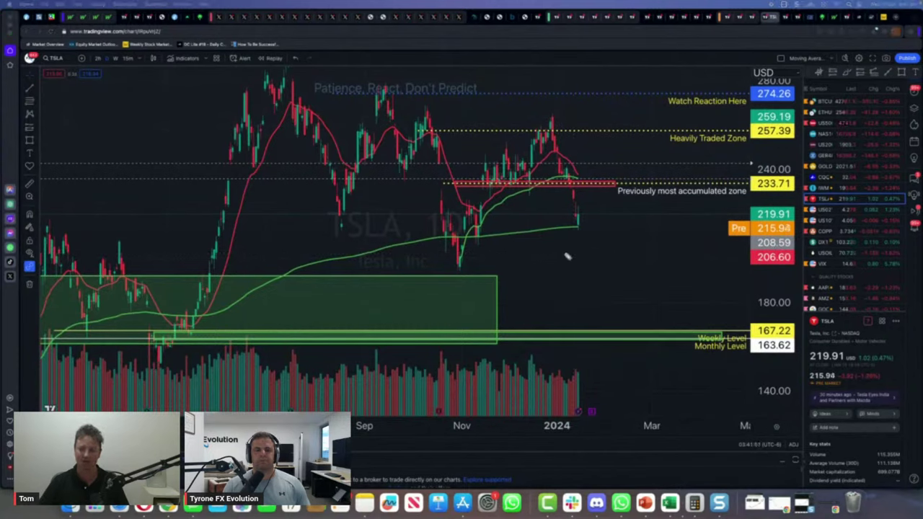
# Draw a double-W price path below TSLA's latest candle, circle it, point arrows at it from both sides, and label it "SM"
pyautogui.moveTo(552, 232)
pyautogui.mouseDown()
pyautogui.moveTo(566, 276)
pyautogui.moveTo(582, 248)
pyautogui.moveTo(595, 268)
pyautogui.moveTo(612, 230)
pyautogui.moveTo(625, 273)
pyautogui.moveTo(662, 238)
pyautogui.moveTo(665, 253)
pyautogui.moveTo(671, 249)
pyautogui.moveTo(639, 232)
pyautogui.mouseUp()
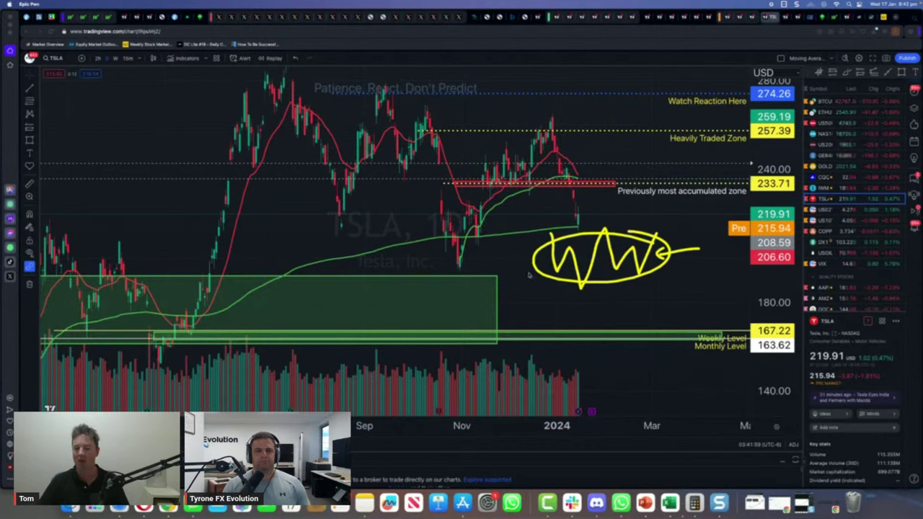
pyautogui.moveTo(521, 313)
pyautogui.mouseDown()
pyautogui.moveTo(557, 282)
pyautogui.moveTo(557, 296)
pyautogui.mouseUp()
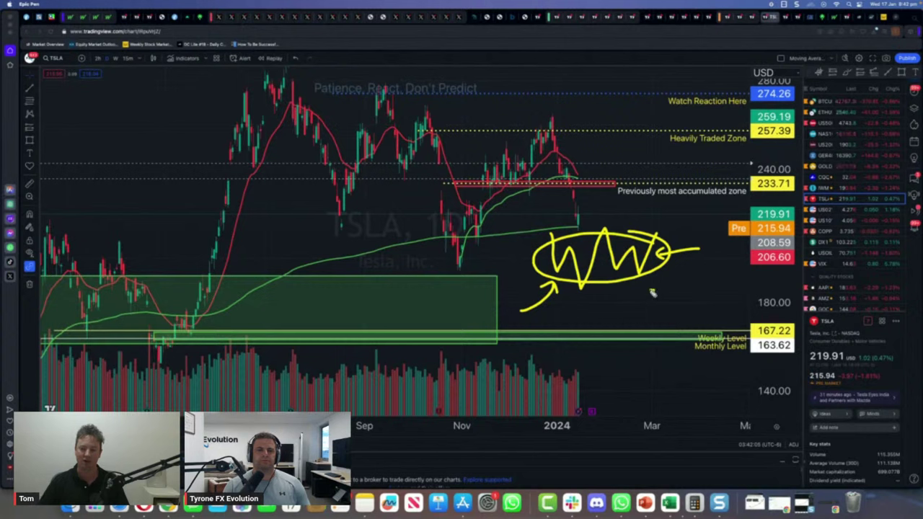
pyautogui.moveTo(652, 293)
pyautogui.mouseDown()
pyautogui.moveTo(647, 302)
pyautogui.moveTo(671, 298)
pyautogui.mouseUp()
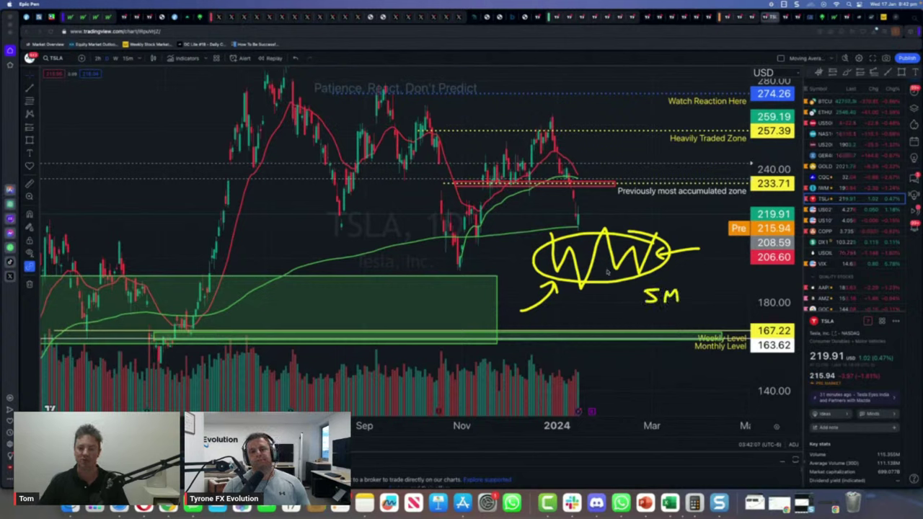
# Emphasise the lower part of the circled path, add arrows at its final swing, and clear the ink from the TSLA chart
pyautogui.moveTo(570, 260); pyautogui.dragTo(661, 274)
pyautogui.moveTo(710, 260); pyautogui.dragTo(675, 271)
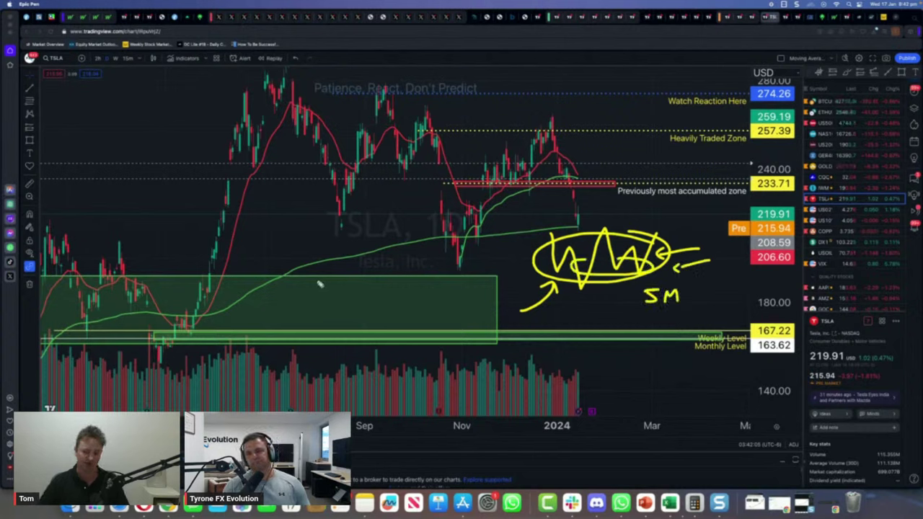
pyautogui.moveTo(629, 249)
pyautogui.mouseDown()
pyautogui.moveTo(657, 244)
pyautogui.moveTo(654, 222)
pyautogui.moveTo(659, 242)
pyautogui.mouseUp()
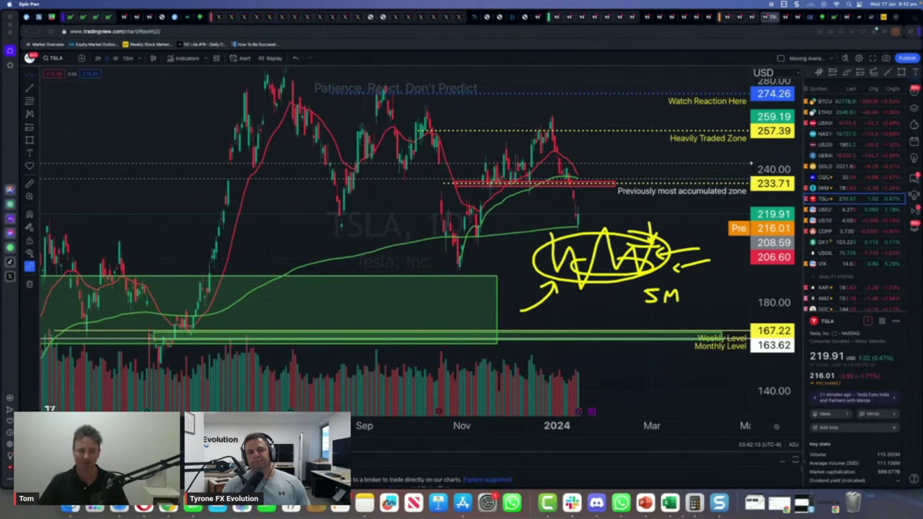
pyautogui.hotkey('ctrl', 'shift', 'c')
pyautogui.hscroll(-3, 577, 255)
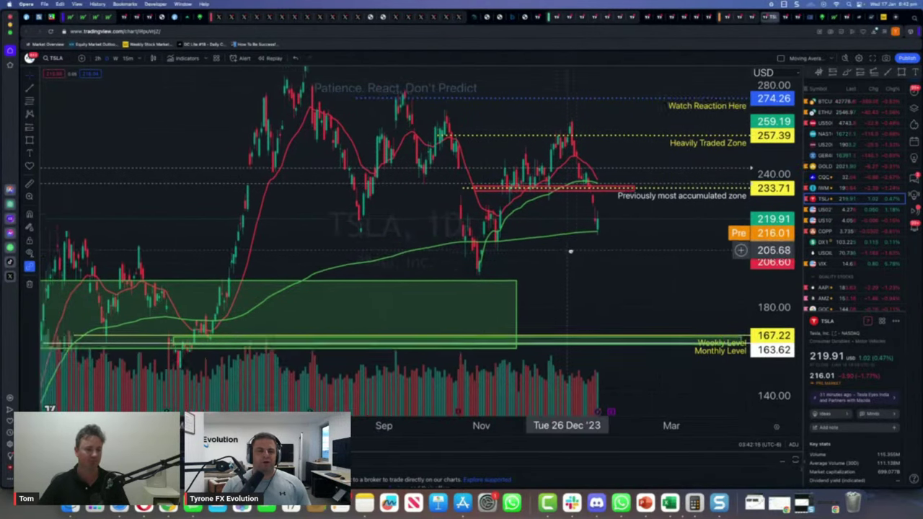